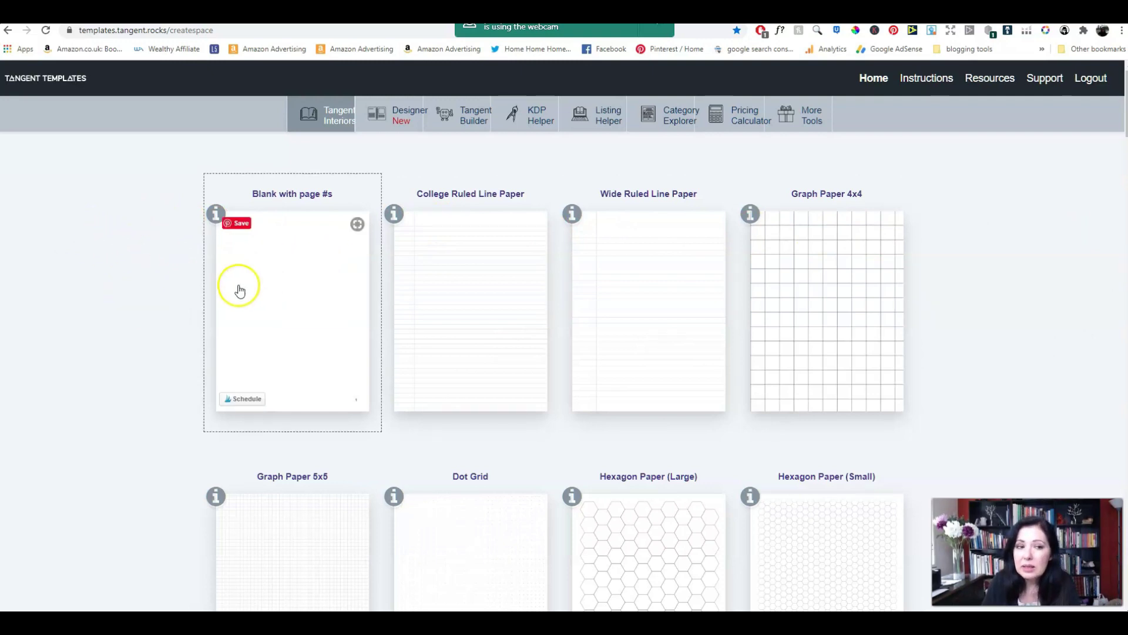
Scroll down the interiors gallery past Blank with page #s, ruled papers and Graph Paper 4x4.
scroll(152, 276, "down", 4)
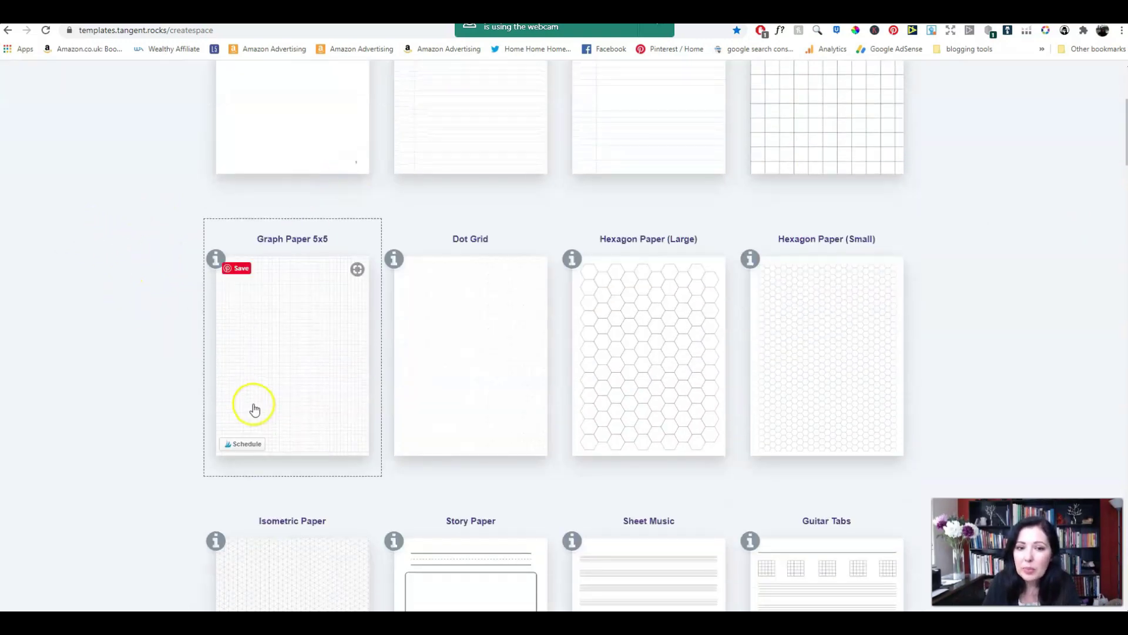
Browse to the bottom of the interiors gallery and open the #LOWVEMBER template collection.
scroll(148, 376, "down", 2)
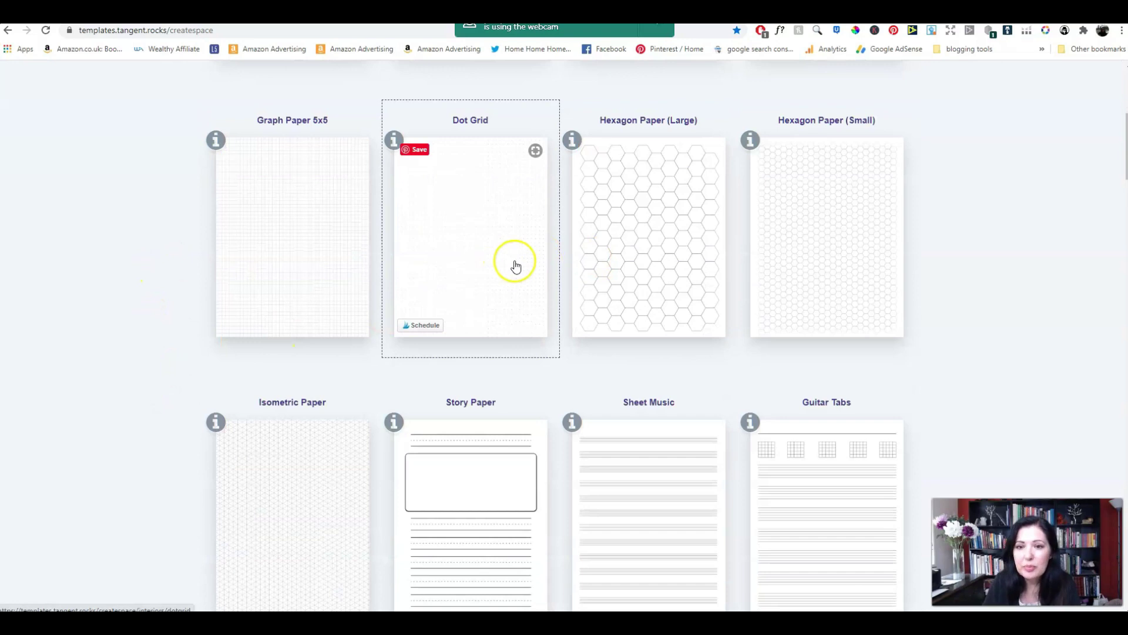
scroll(855, 270, "down", 9)
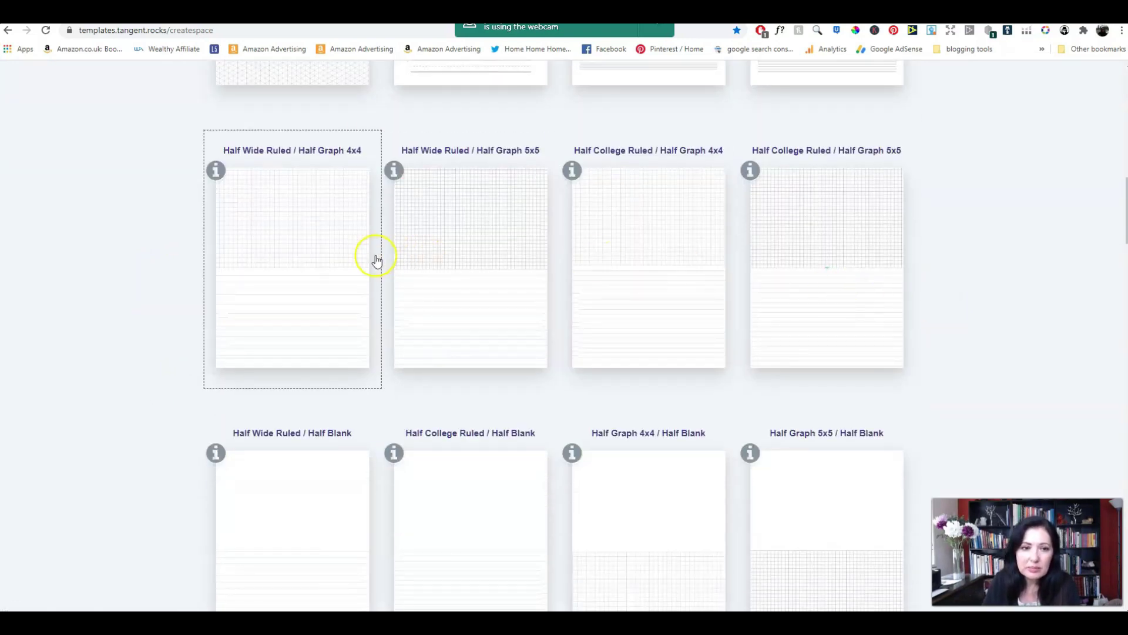
scroll(116, 298, "down", 3)
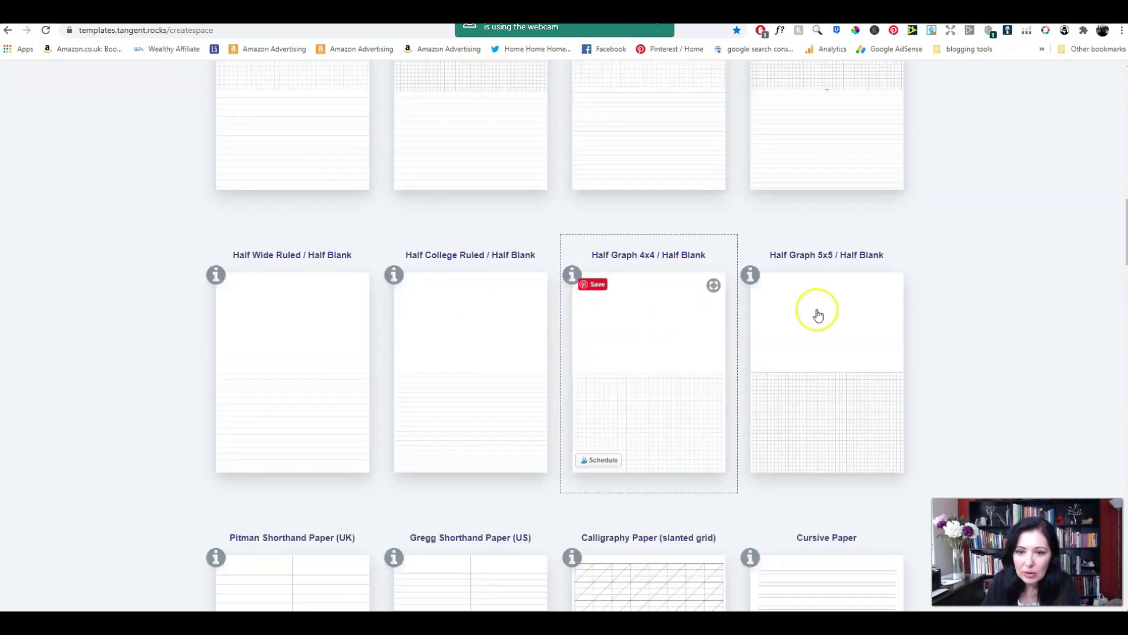
scroll(958, 312, "down", 6)
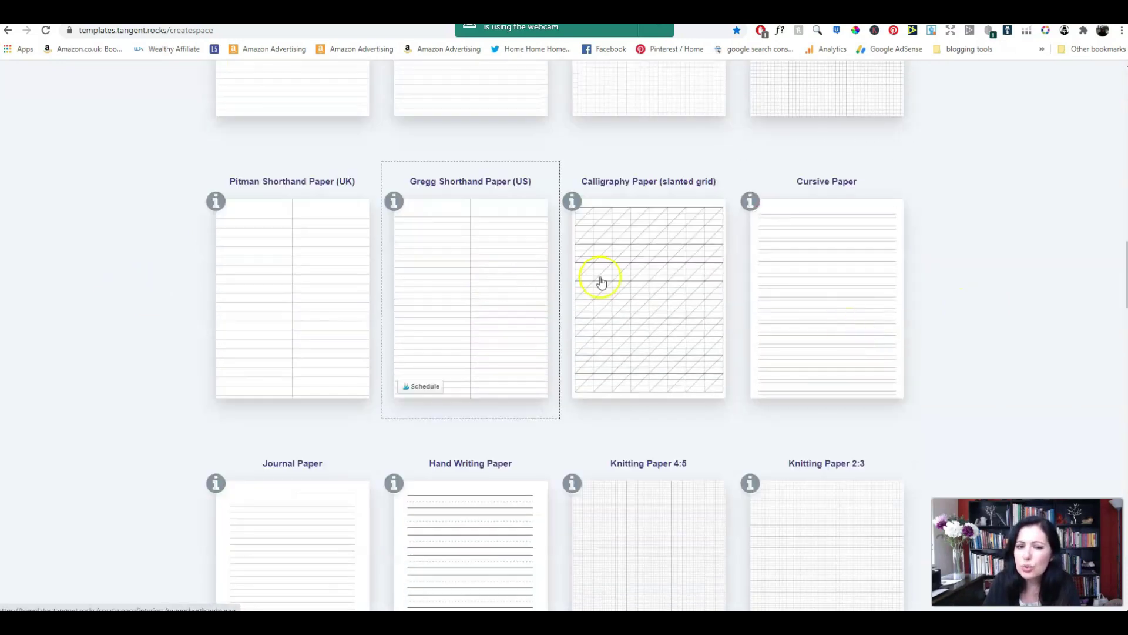
scroll(839, 277, "down", 2)
scroll(944, 279, "down", 13)
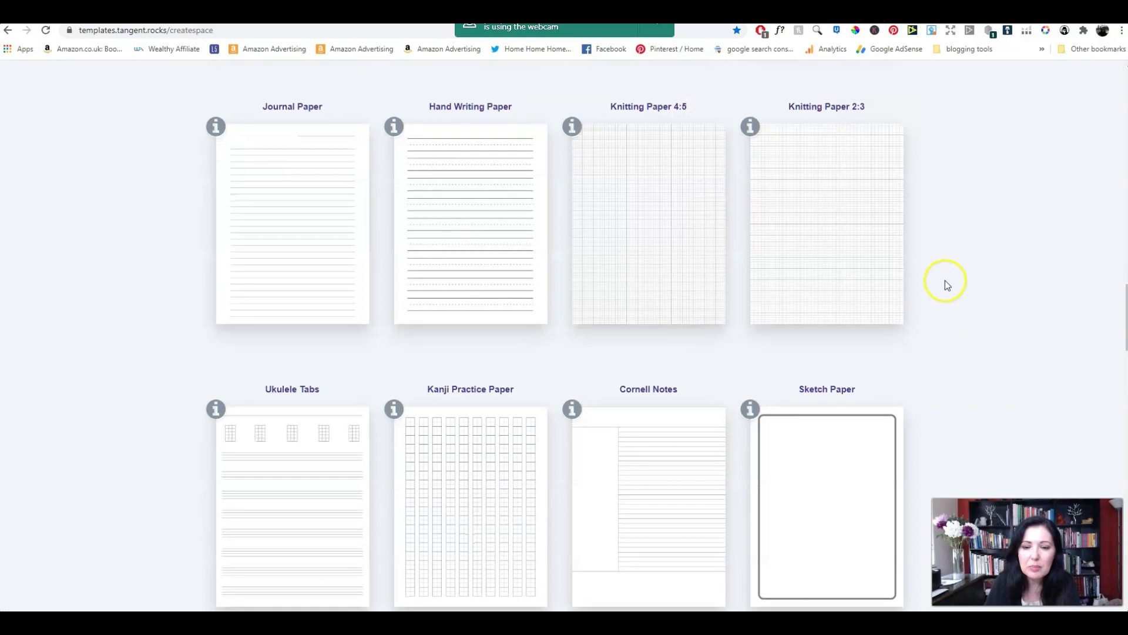
scroll(946, 277, "down", 7)
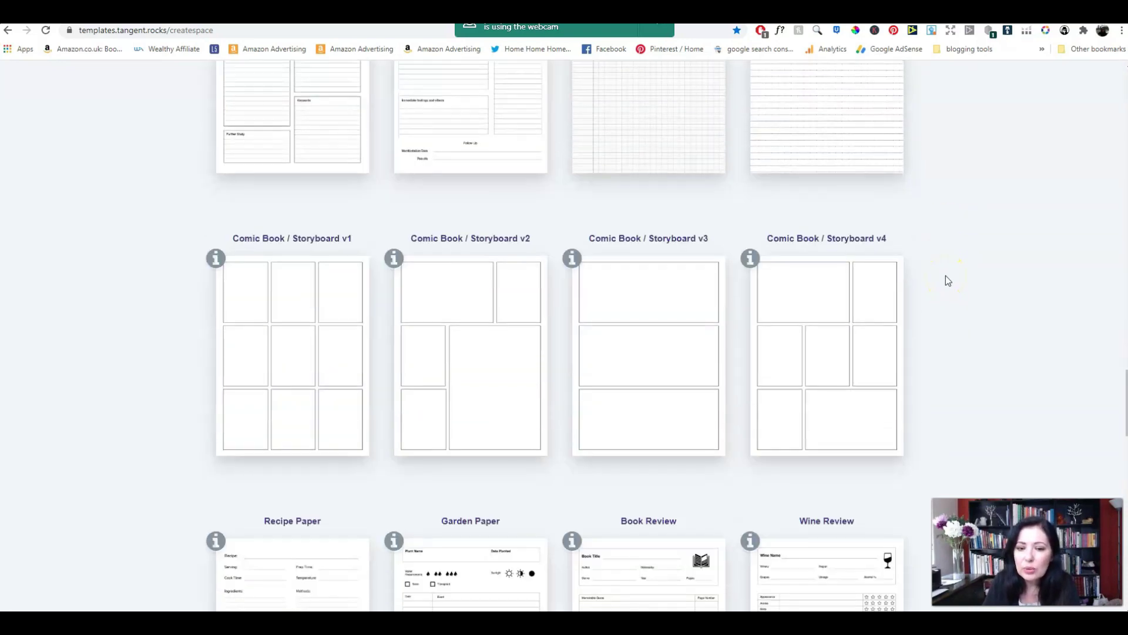
scroll(946, 276, "up", 2)
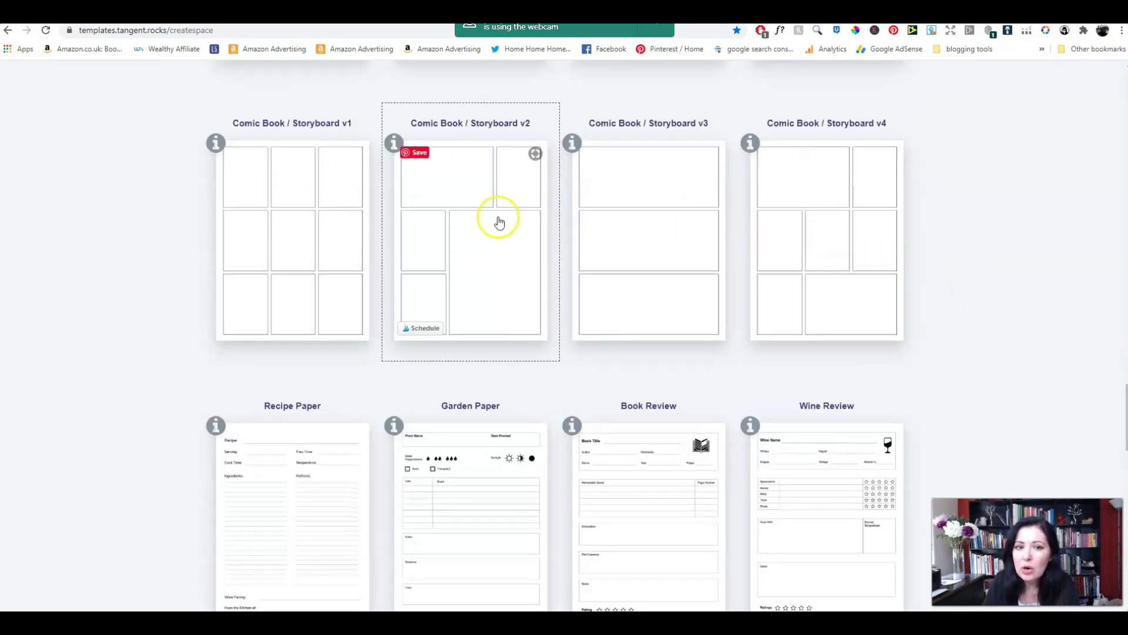
scroll(1026, 260, "down", 3)
scroll(1011, 263, "down", 2)
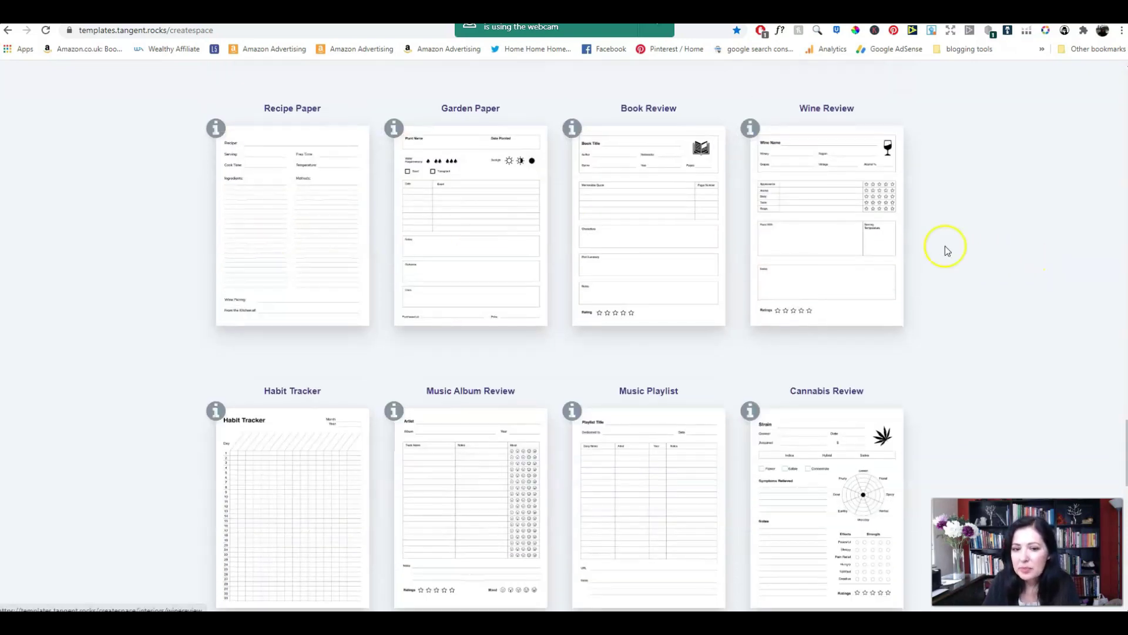
scroll(946, 241, "down", 6)
scroll(576, 446, "down", 1)
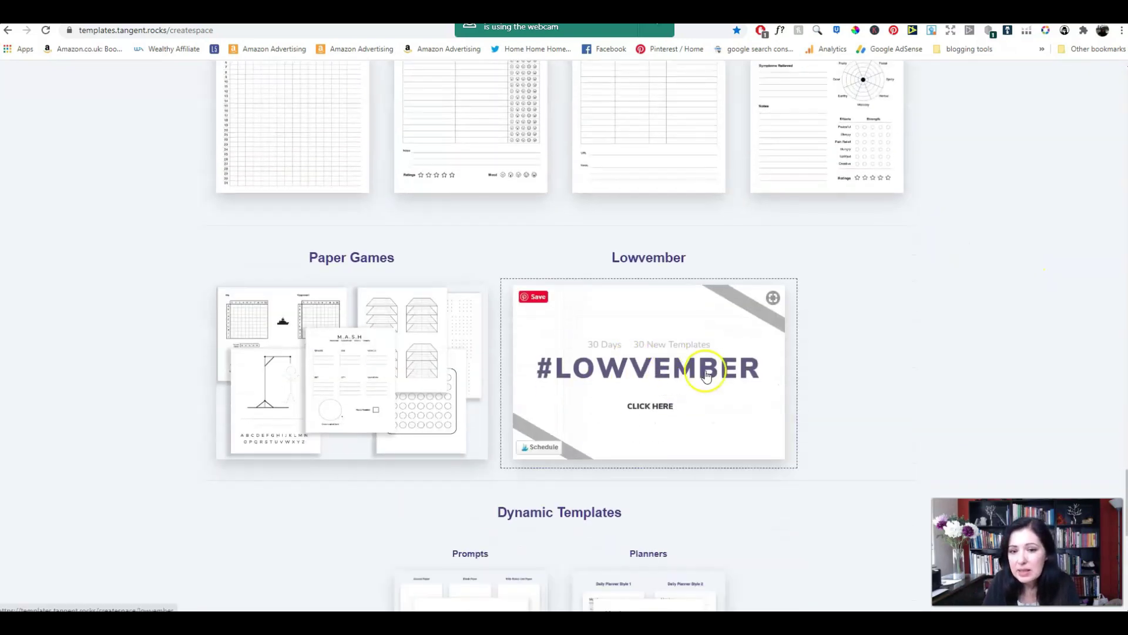
left_click(833, 369)
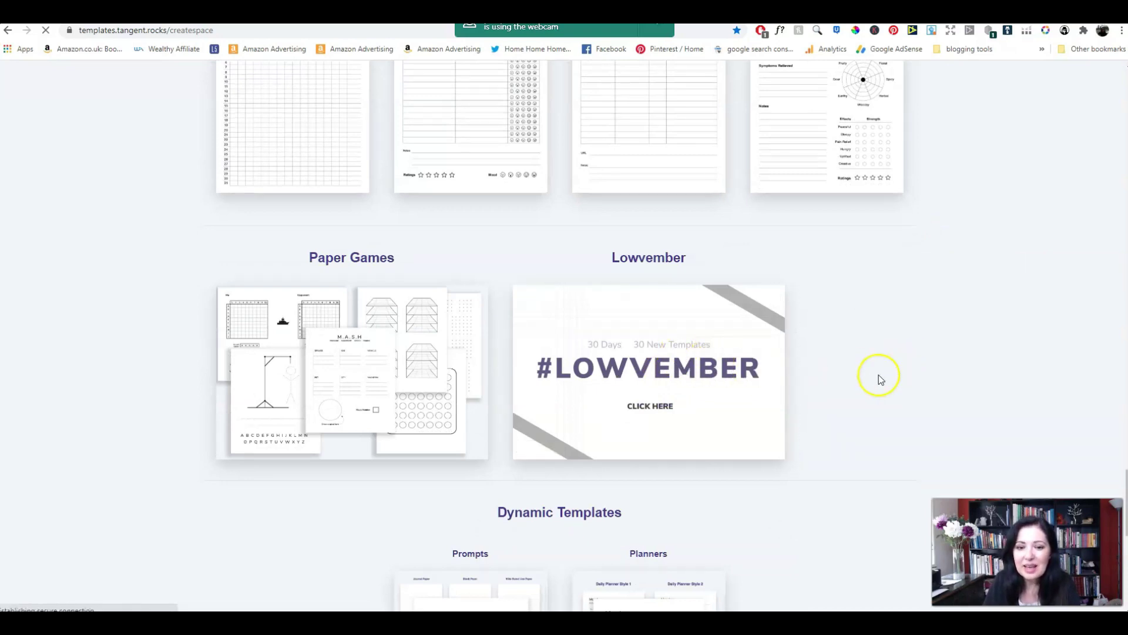
Browse the Lowvember templates, such as Vision Board, Makeup Chart and Meal Planner, then return to the top.
left_click(708, 376)
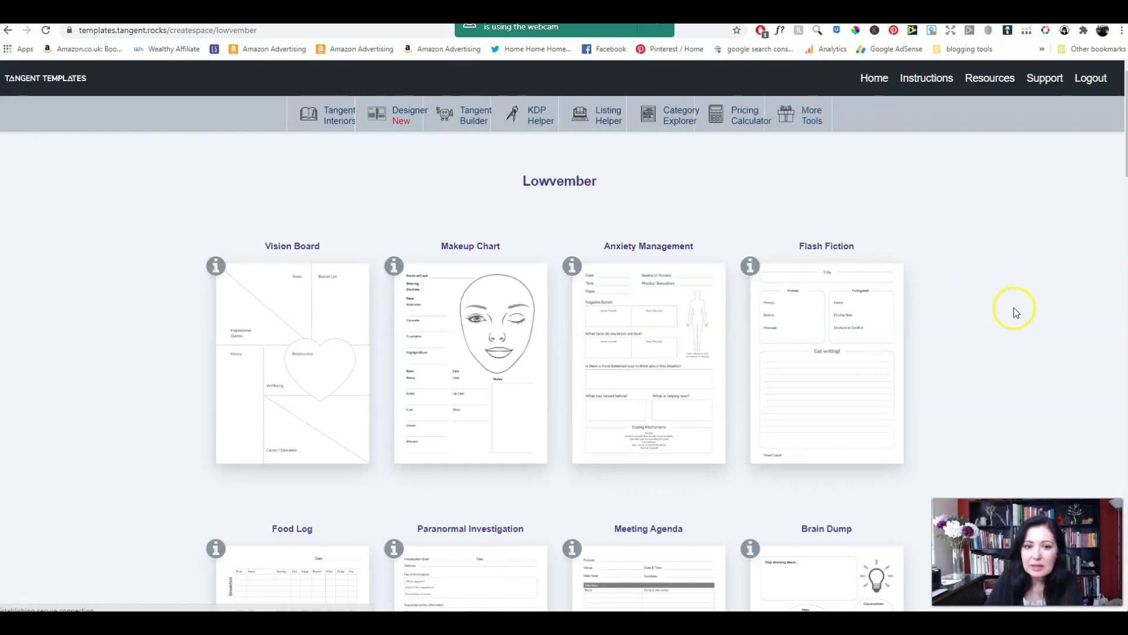
scroll(987, 323, "down", 2)
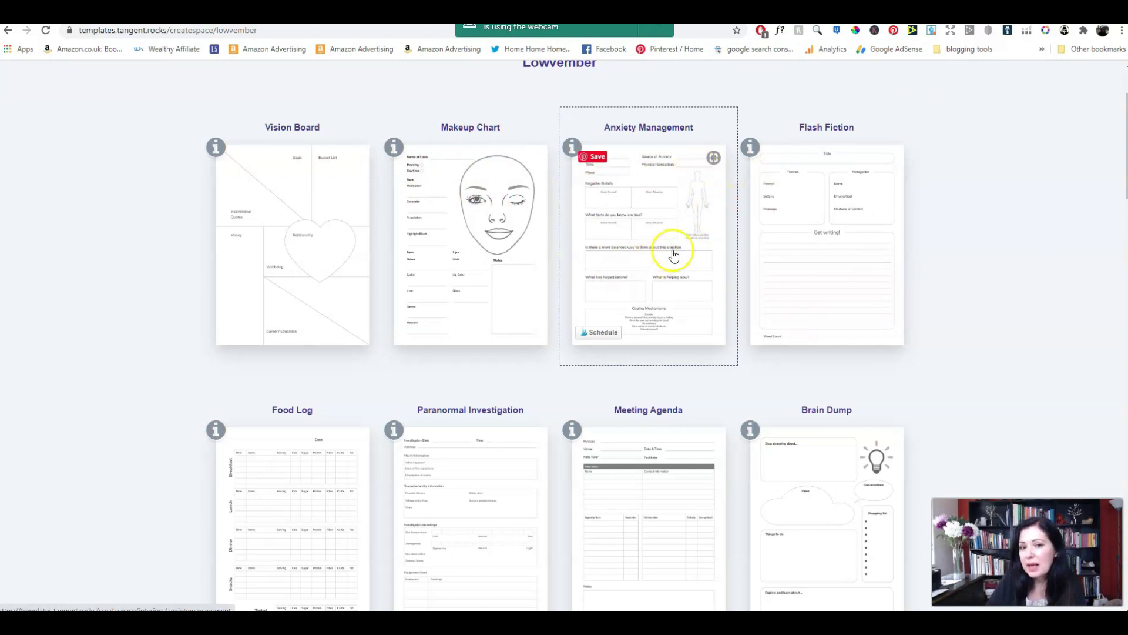
scroll(68, 352, "down", 3)
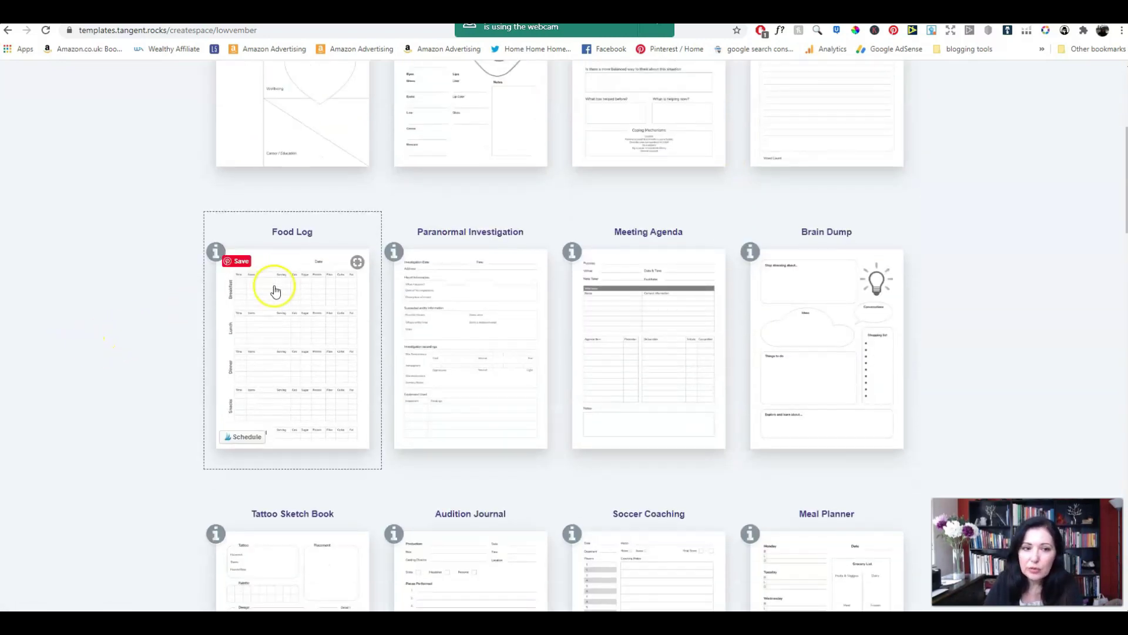
scroll(1046, 359, "down", 3)
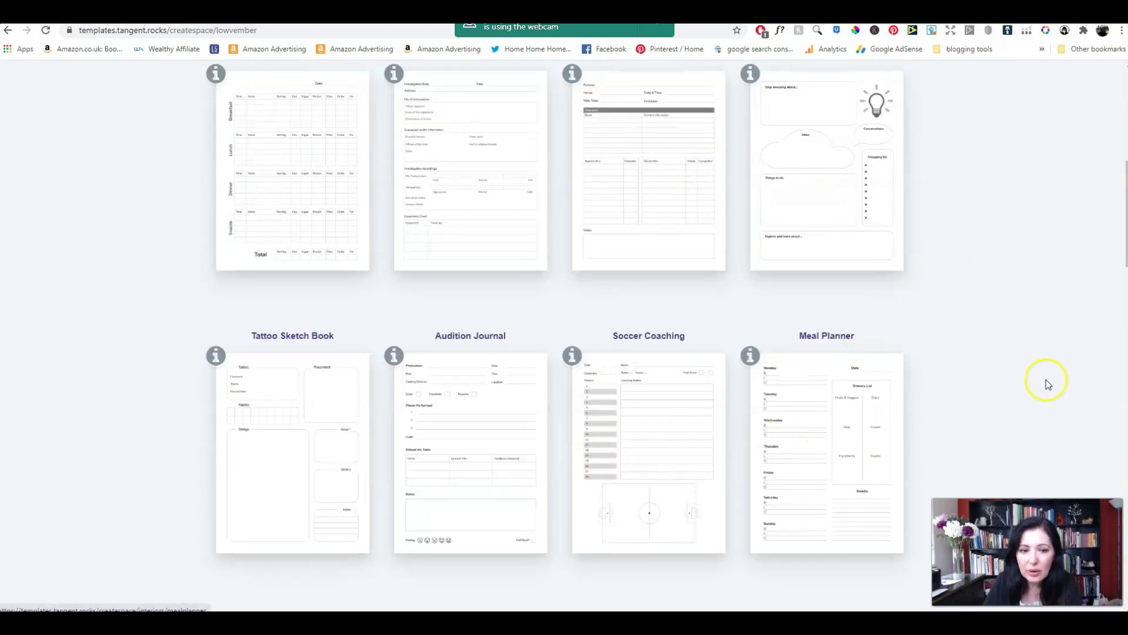
scroll(999, 365, "down", 3)
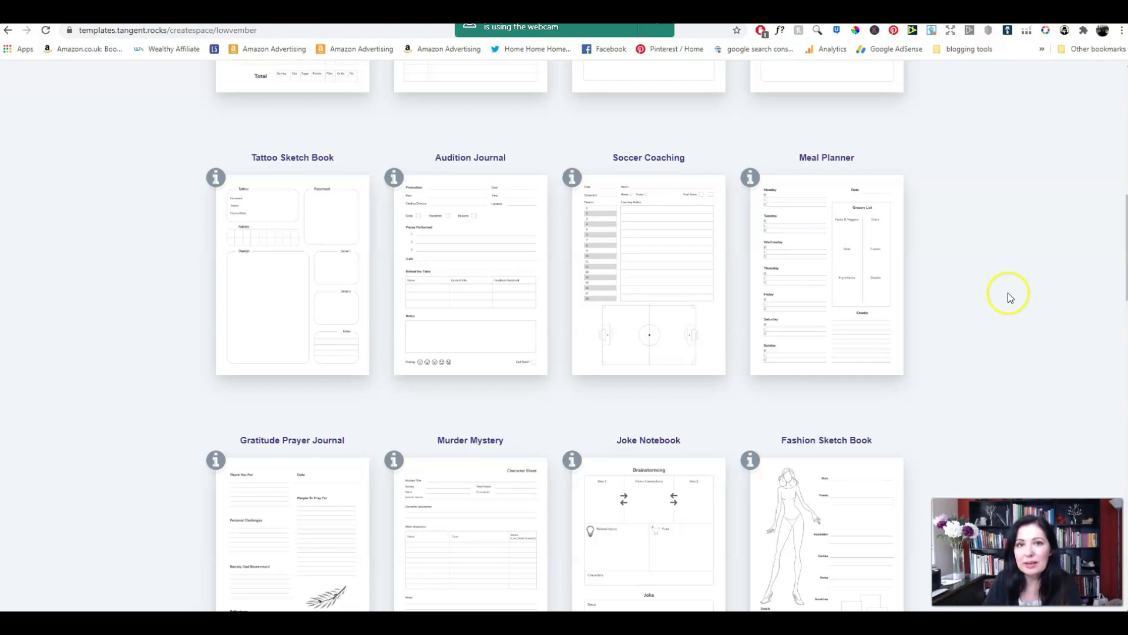
scroll(996, 312, "up", 10)
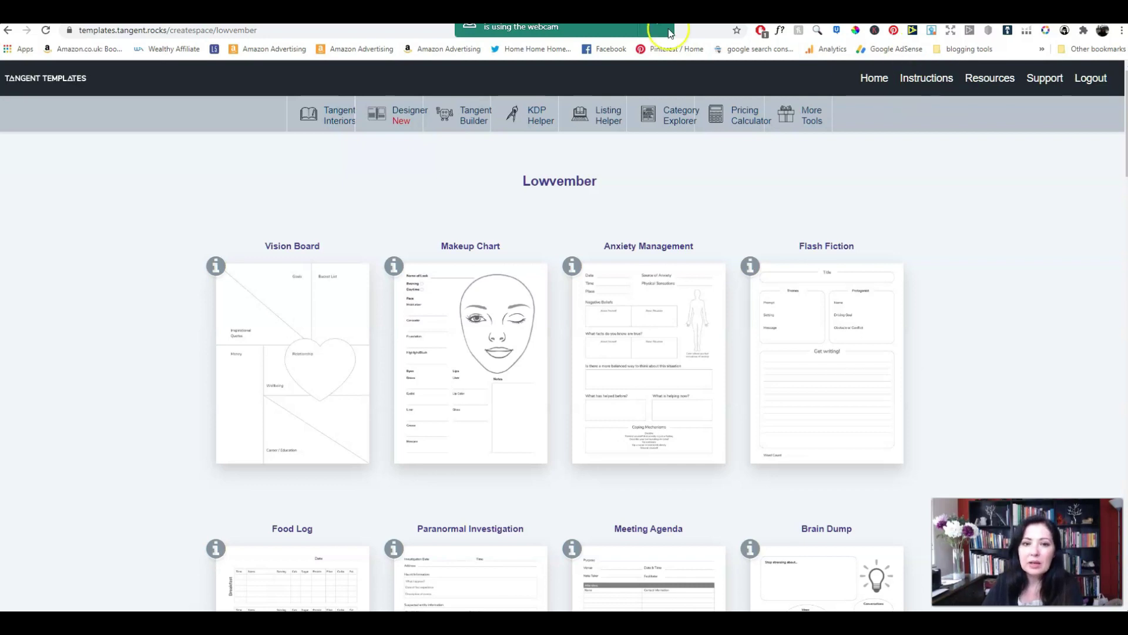
Open the Listing Helper and place the cursor in its empty Title field.
left_click(606, 115)
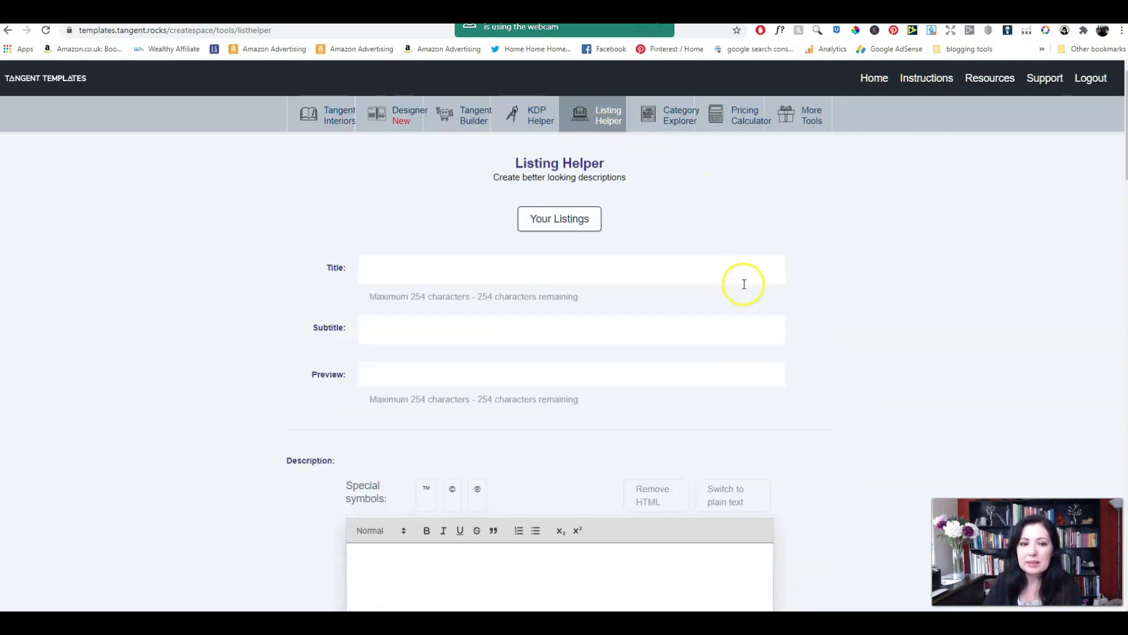
scroll(737, 272, "down", 2)
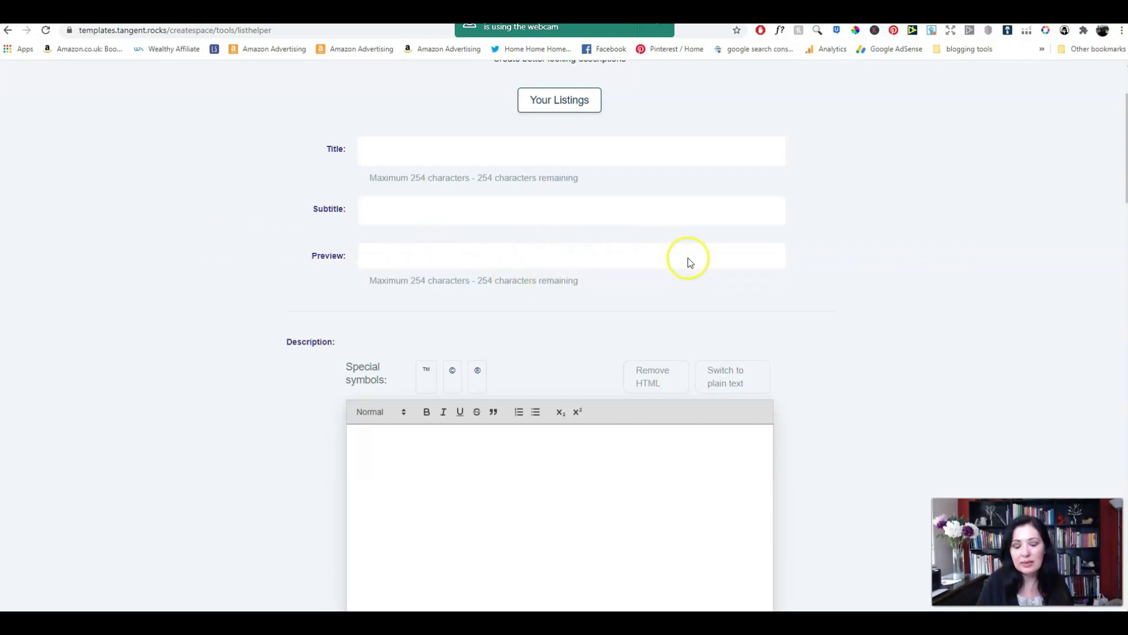
left_click(390, 154)
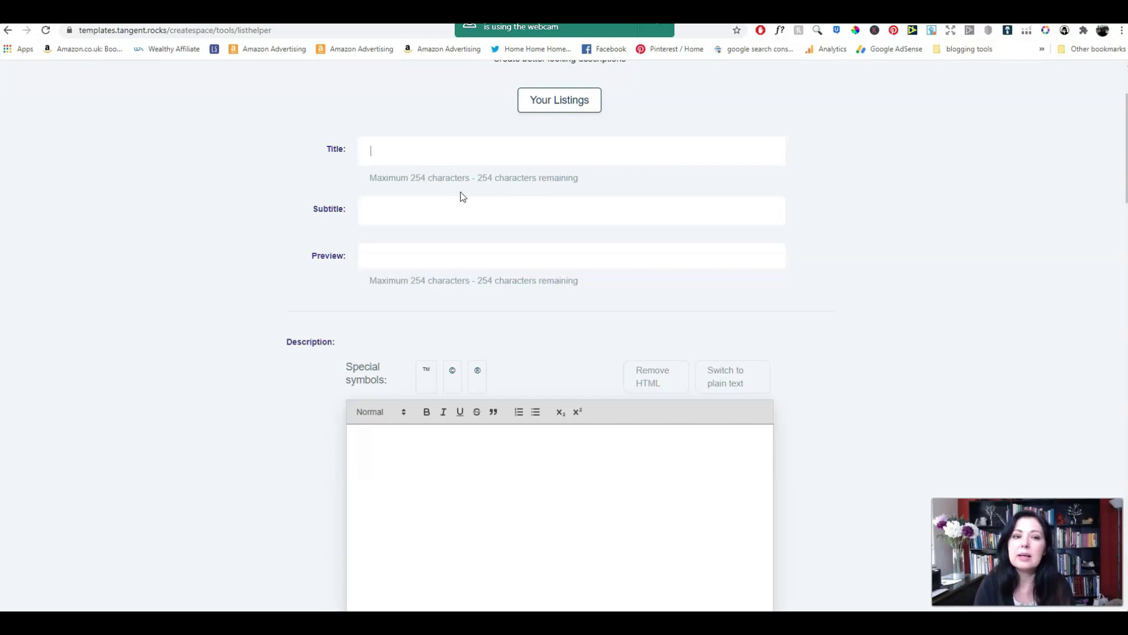
Enter the listing title 'Unicorn Lined Notebook'.
type("Lined ")
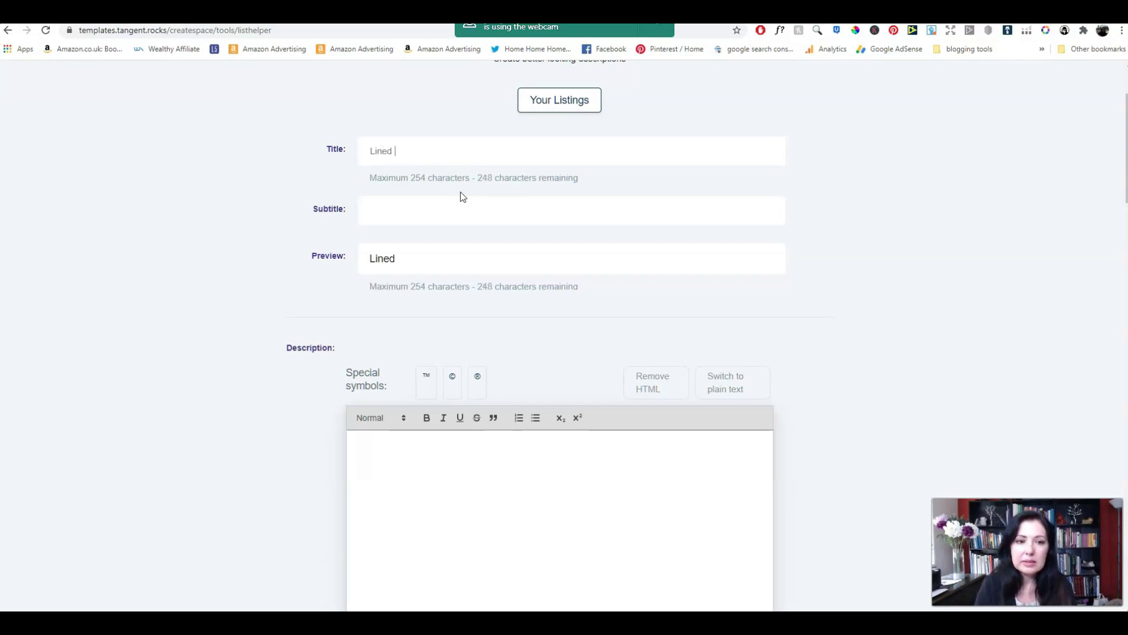
type("Notebook")
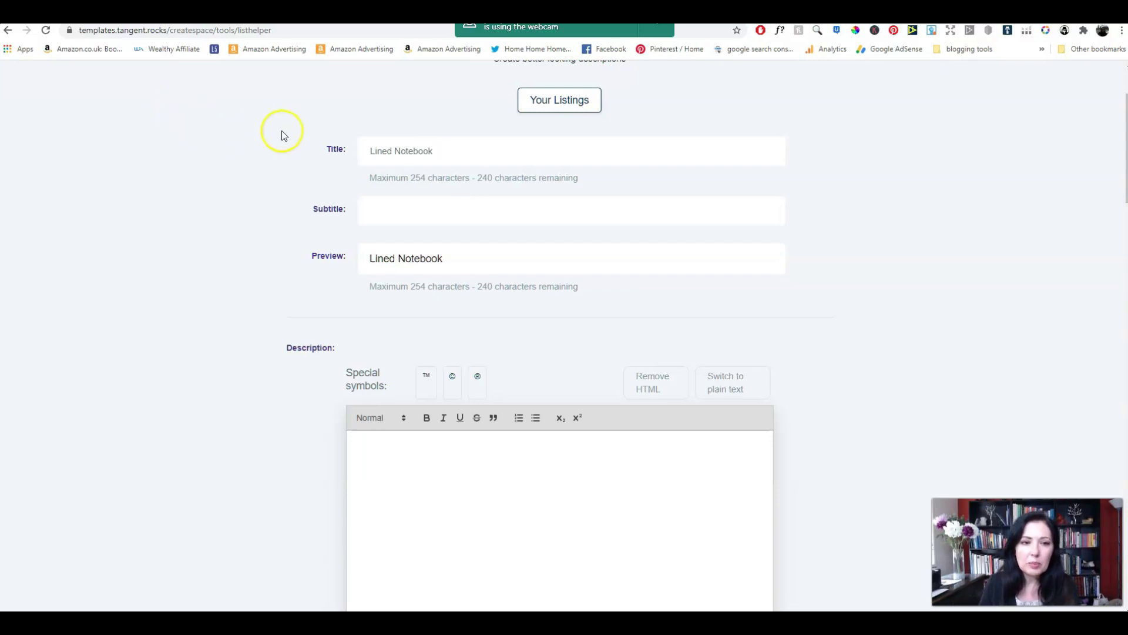
left_click(371, 151)
type("Unicorn")
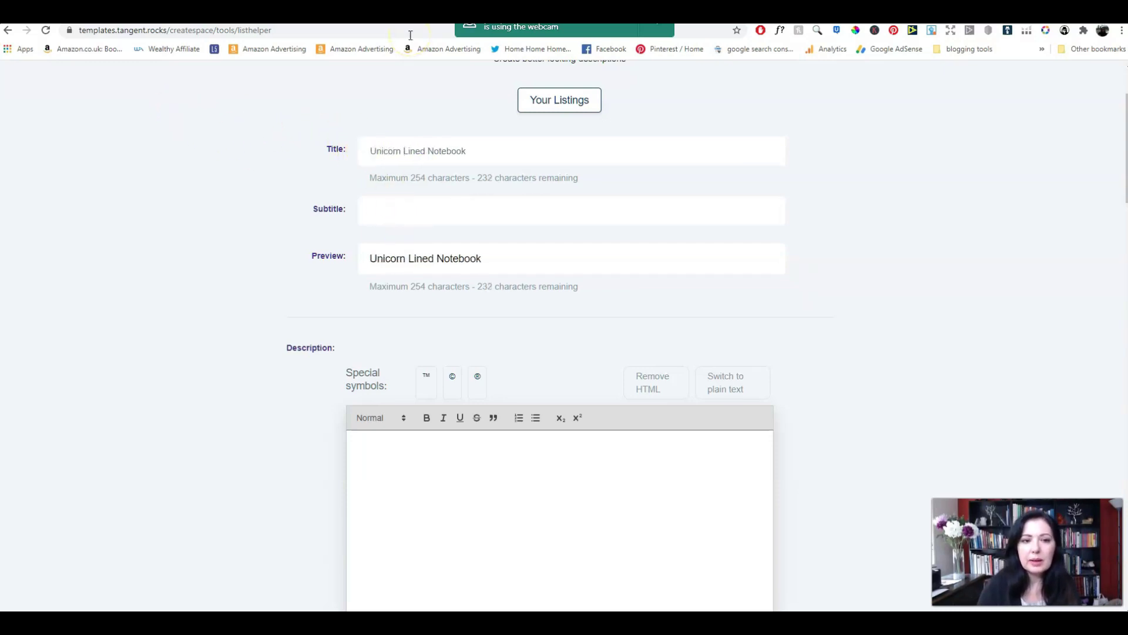
Enter the subtitle 'Beautiful Notebook Gift for Girls' and check the combined preview.
left_click(403, 215)
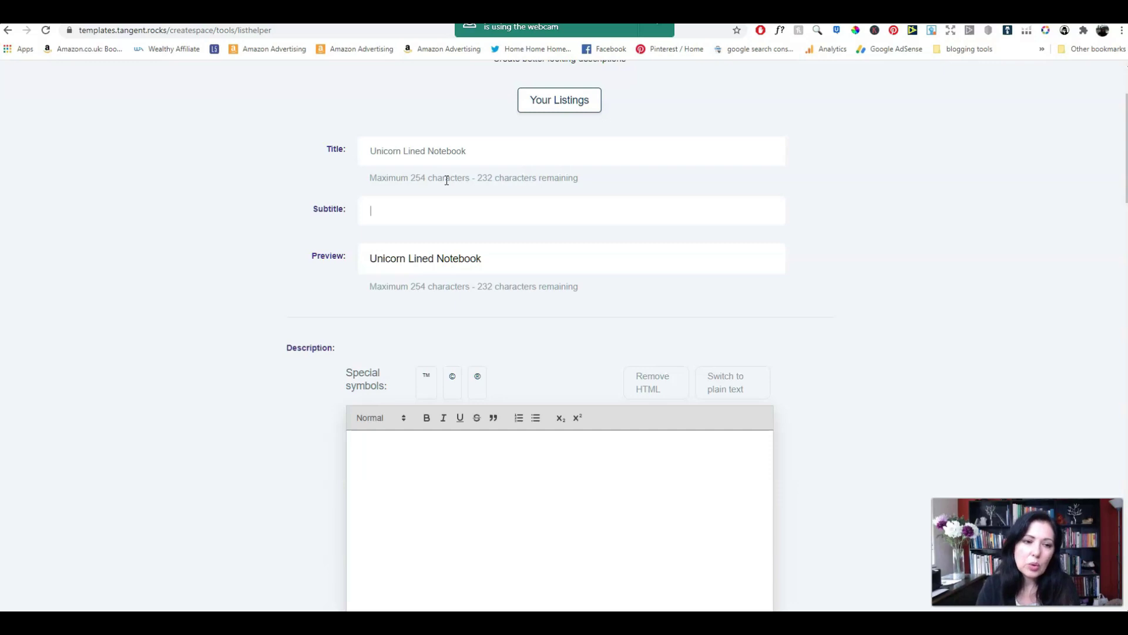
type("Beautiful")
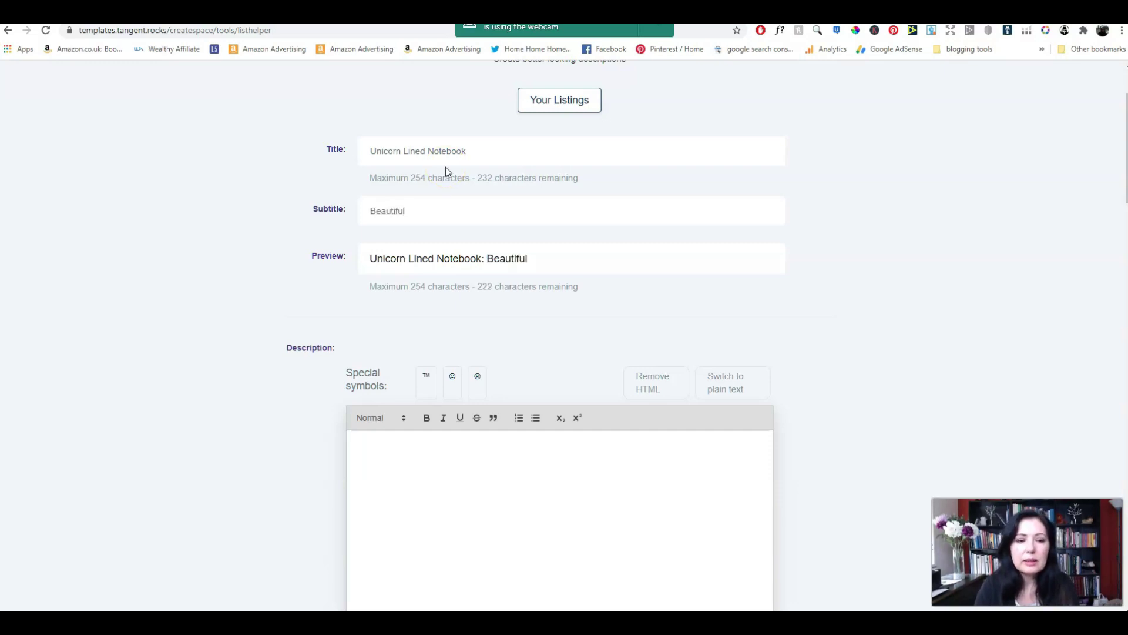
type(" NOte")
key("BackSpace")
key("BackSpace")
key("BackSpace")
type("otebook Gift for ")
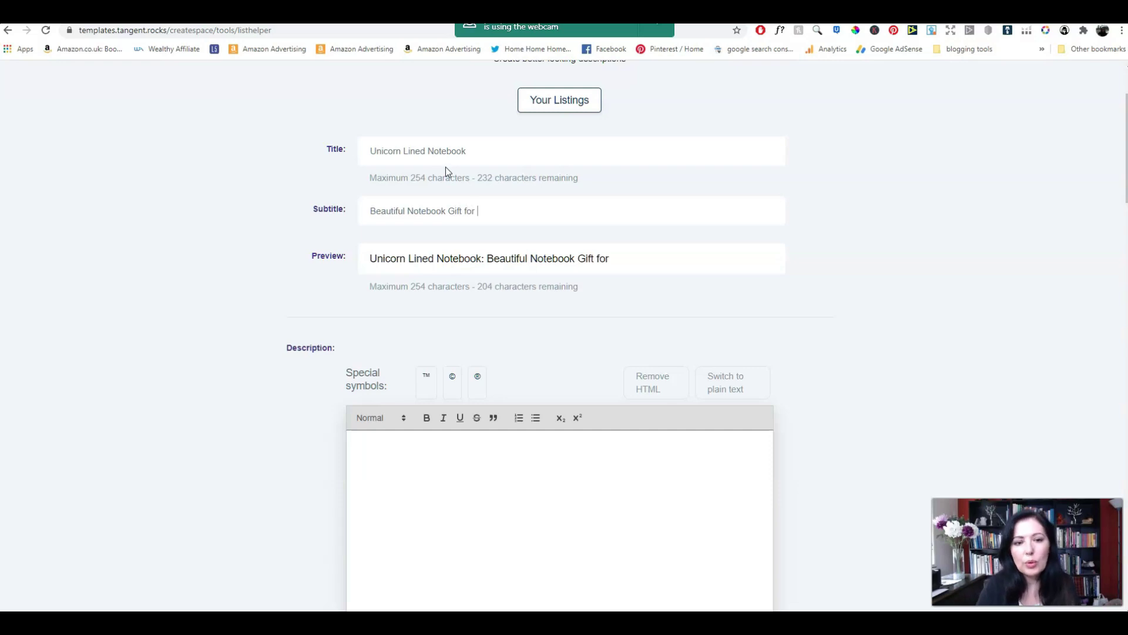
type("Girls")
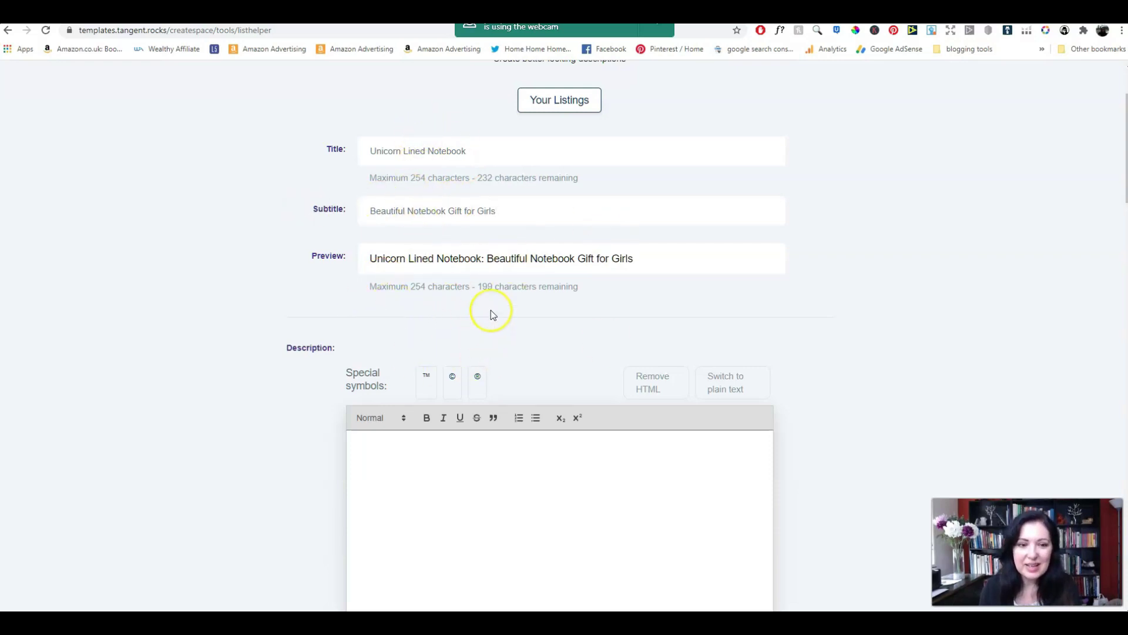
scroll(491, 309, "down", 1)
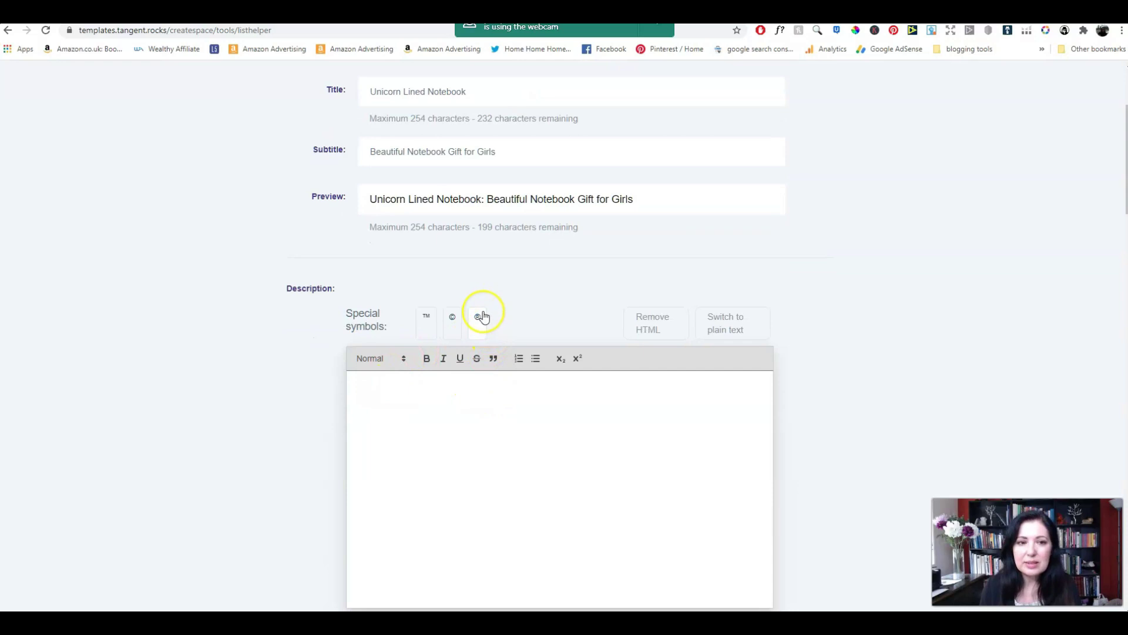
scroll(479, 353, "up", 1)
scroll(517, 399, "down", 1)
Move down to the empty Description editor and place the cursor inside it.
left_click(501, 393)
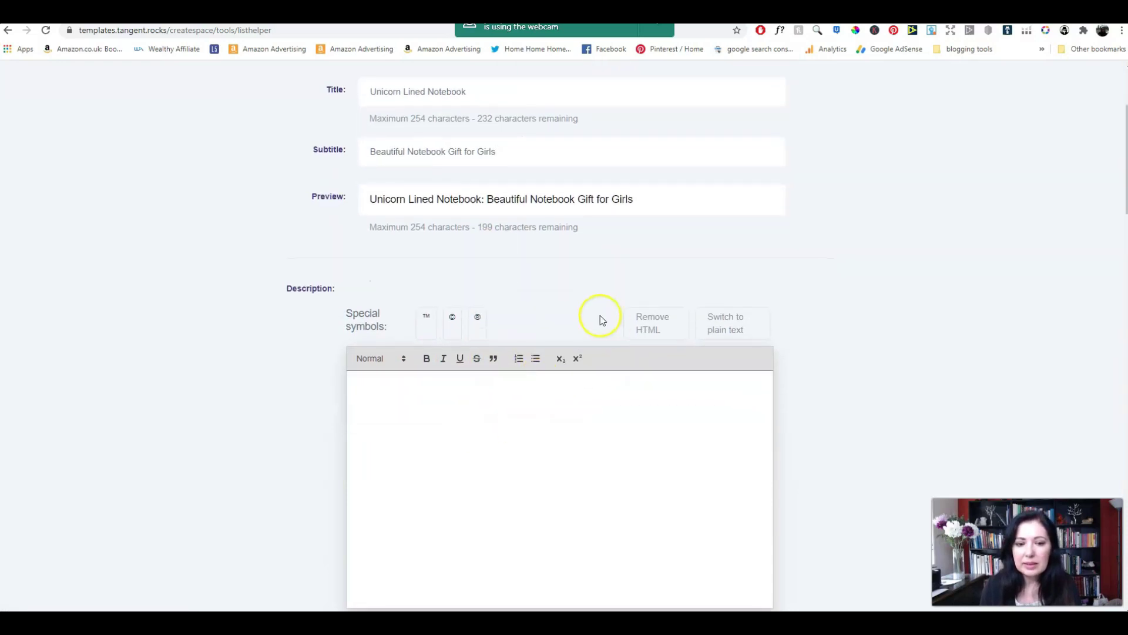
scroll(782, 382, "down", 1)
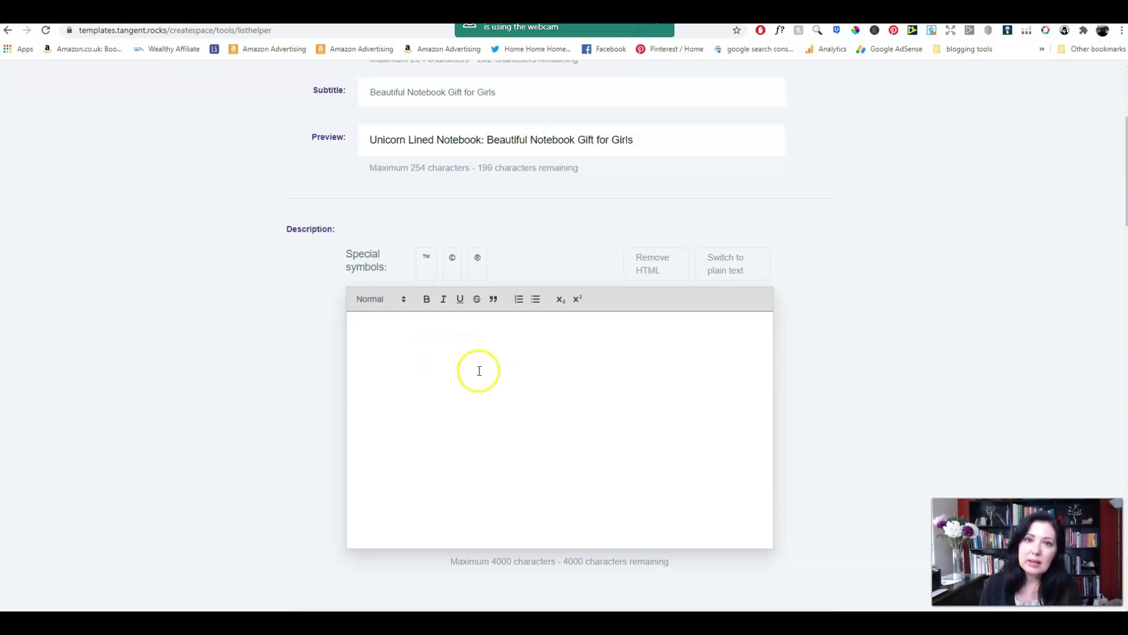
left_click(521, 366)
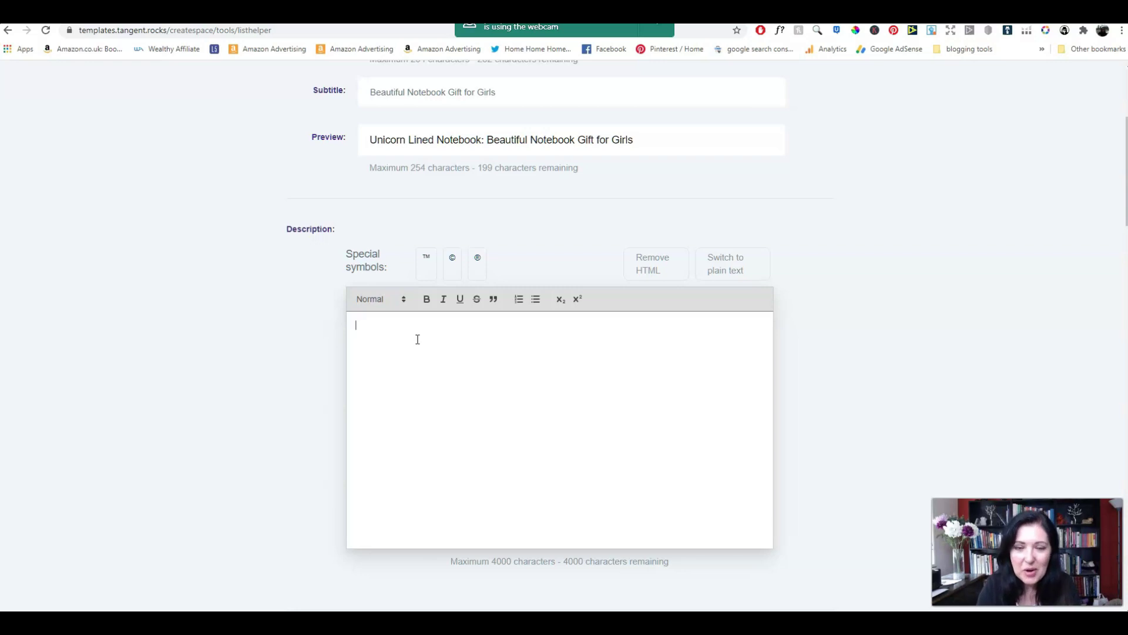
Write the description 'Unicorn Lined Notebook: Beautiful Notebook Gift for Girls. Lined Notebook Gift for Girls'.
type("Lined Notebook ")
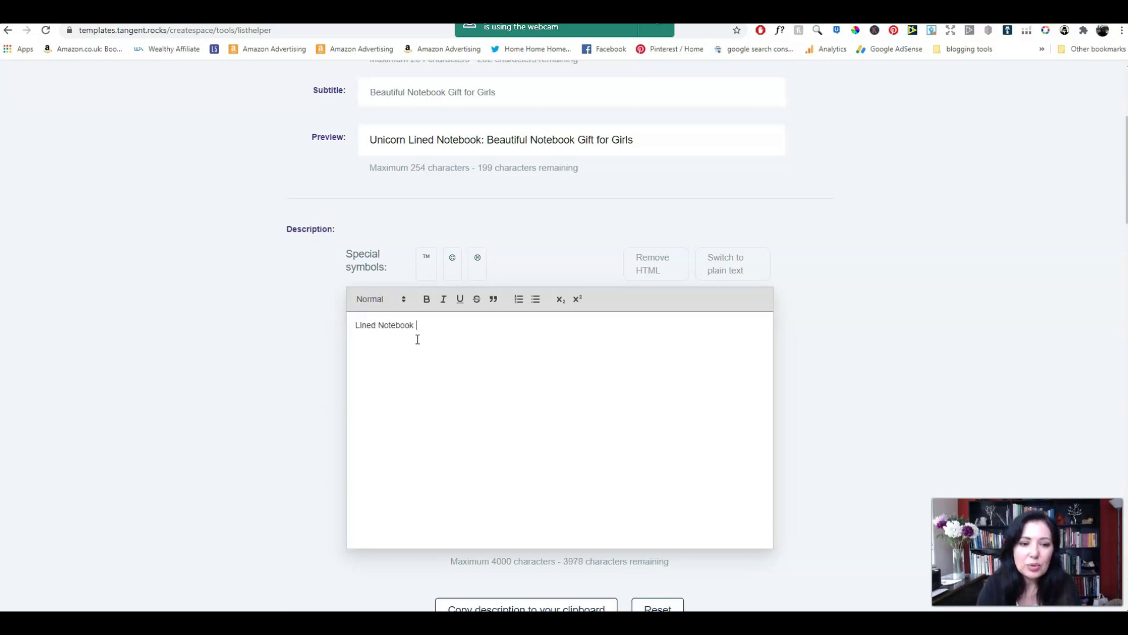
type("Gift ")
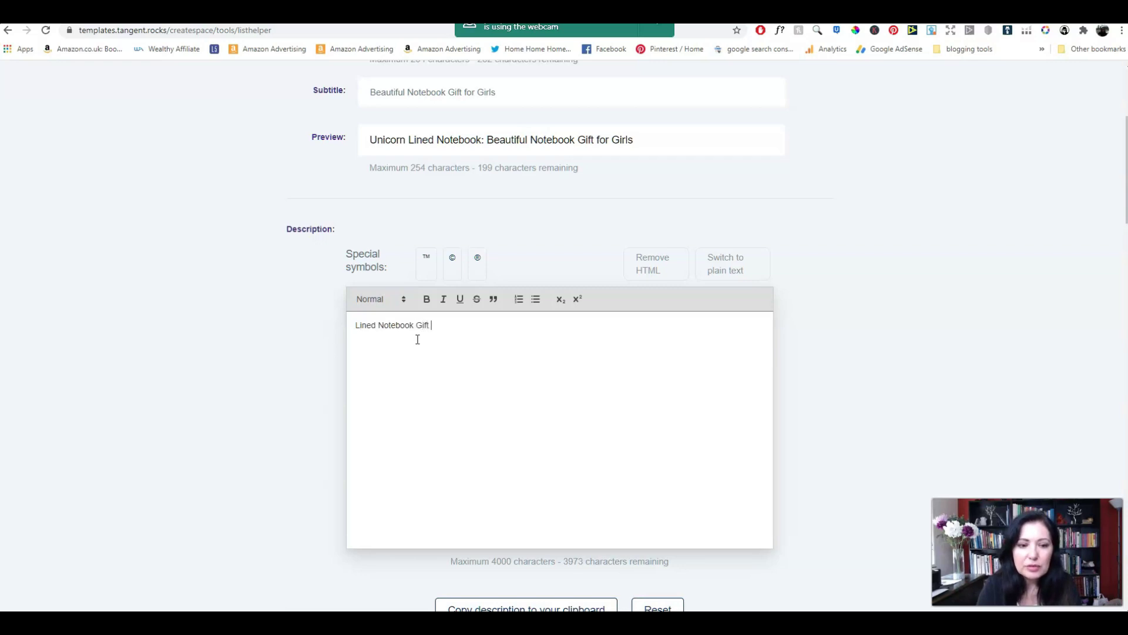
type("for Girls")
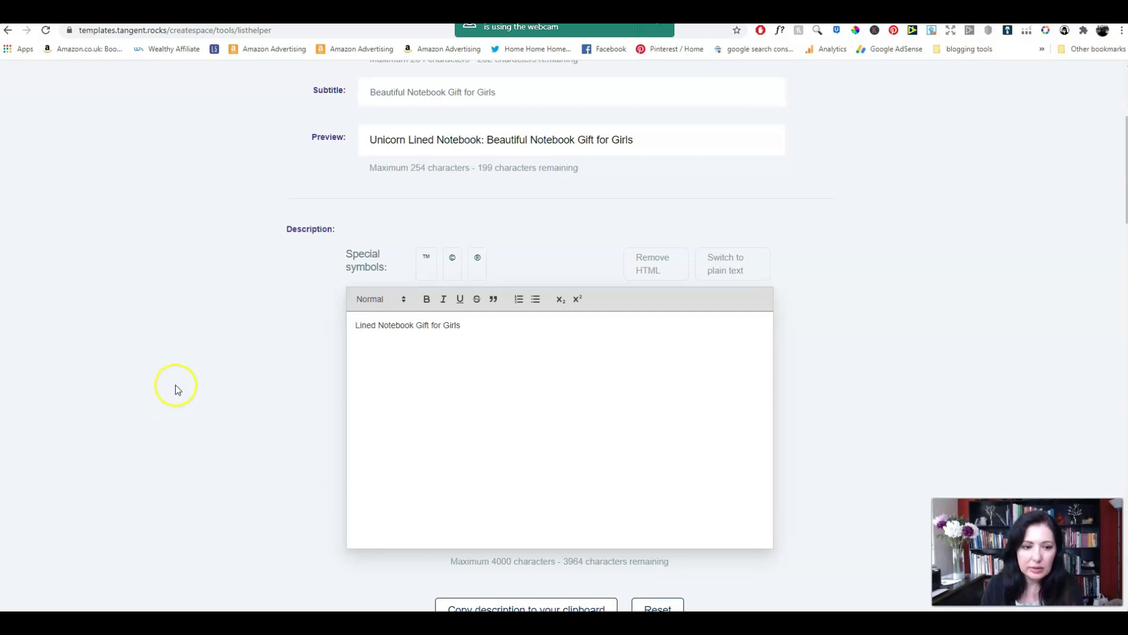
scroll(486, 317, "up", 1)
scroll(486, 317, "up", 1)
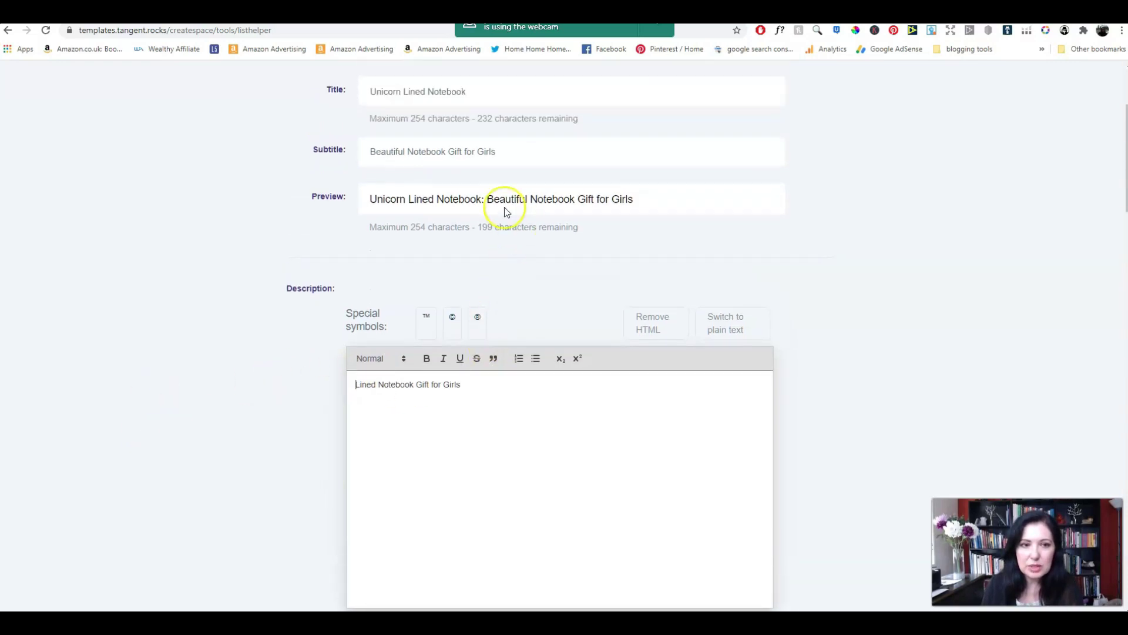
key("Home")
type("Unicorn Lin")
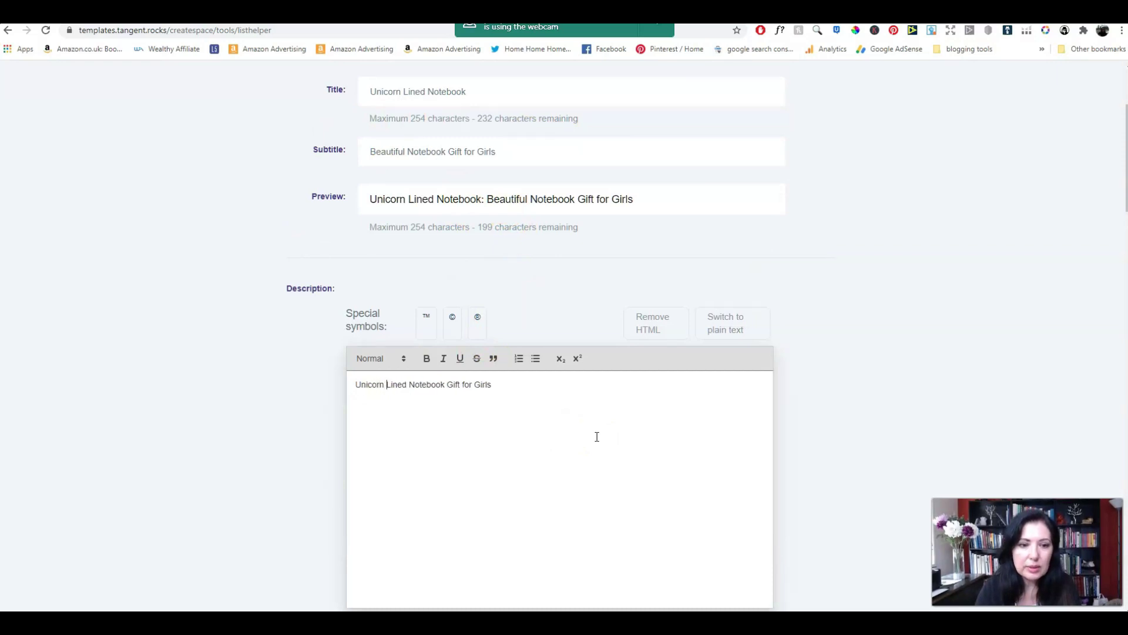
type("ed Notebook:")
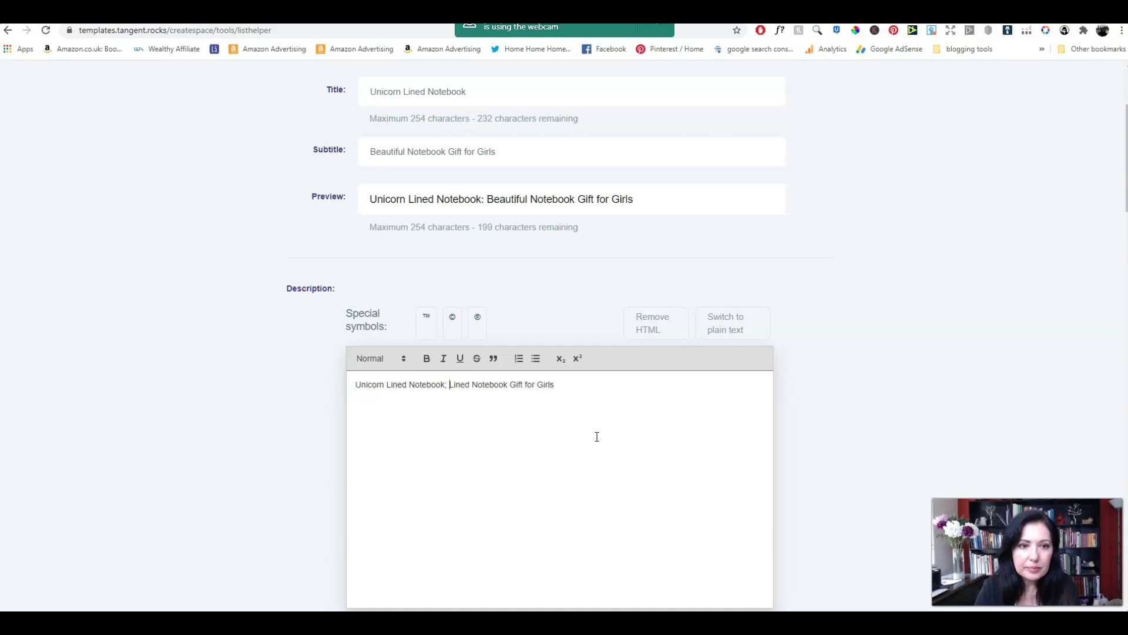
type(" Beautiful Not")
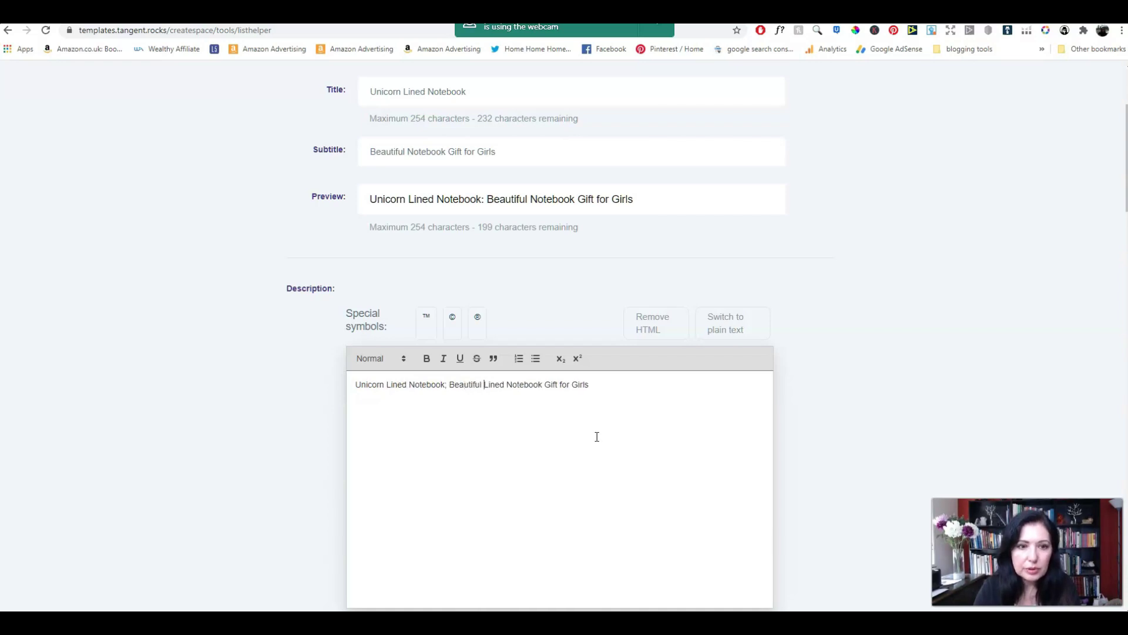
type("ebook Gift for Girls")
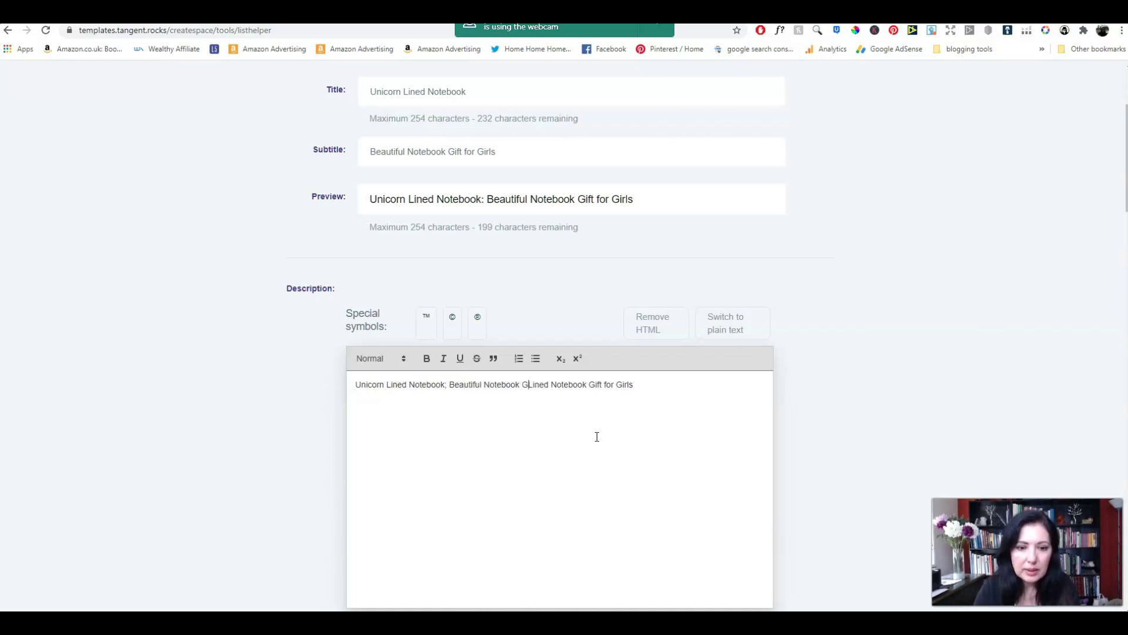
type(".")
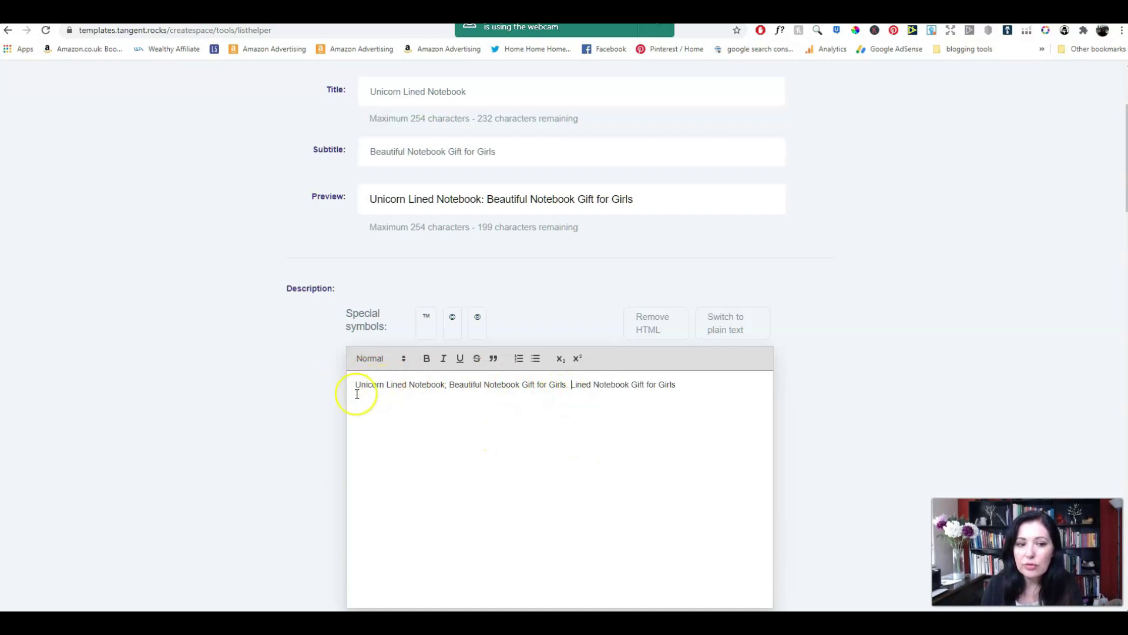
left_click(567, 385)
Make the opening sentence 'Unicorn Lined Notebook: Beautiful Notebook Gift for Girls.' bold.
left_click(360, 387, "shift")
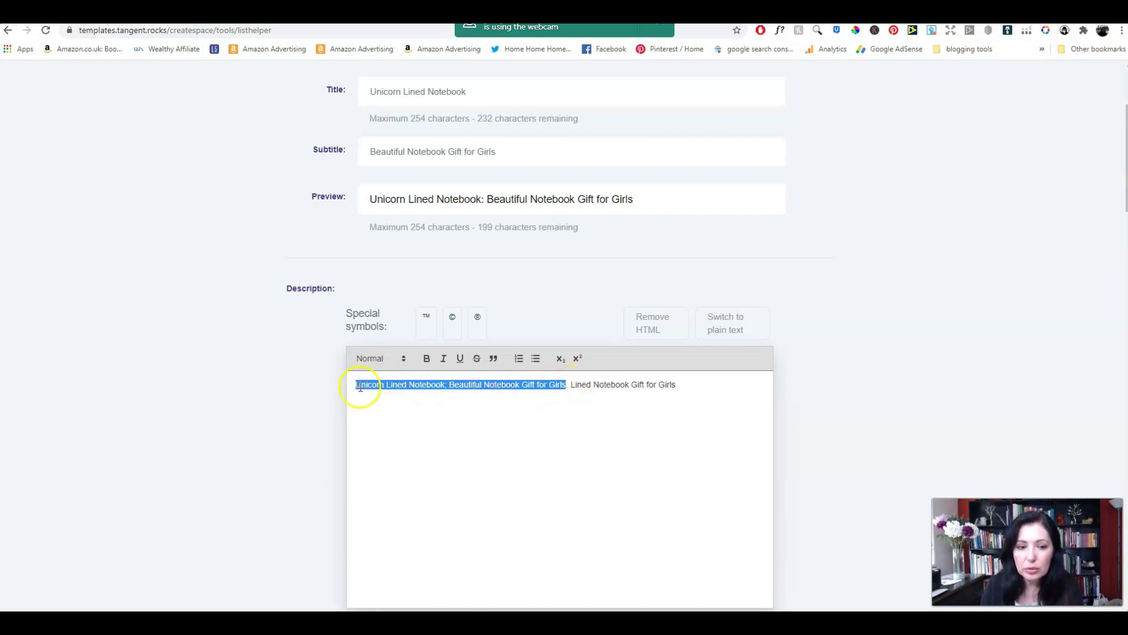
left_click(433, 365)
left_click(440, 404)
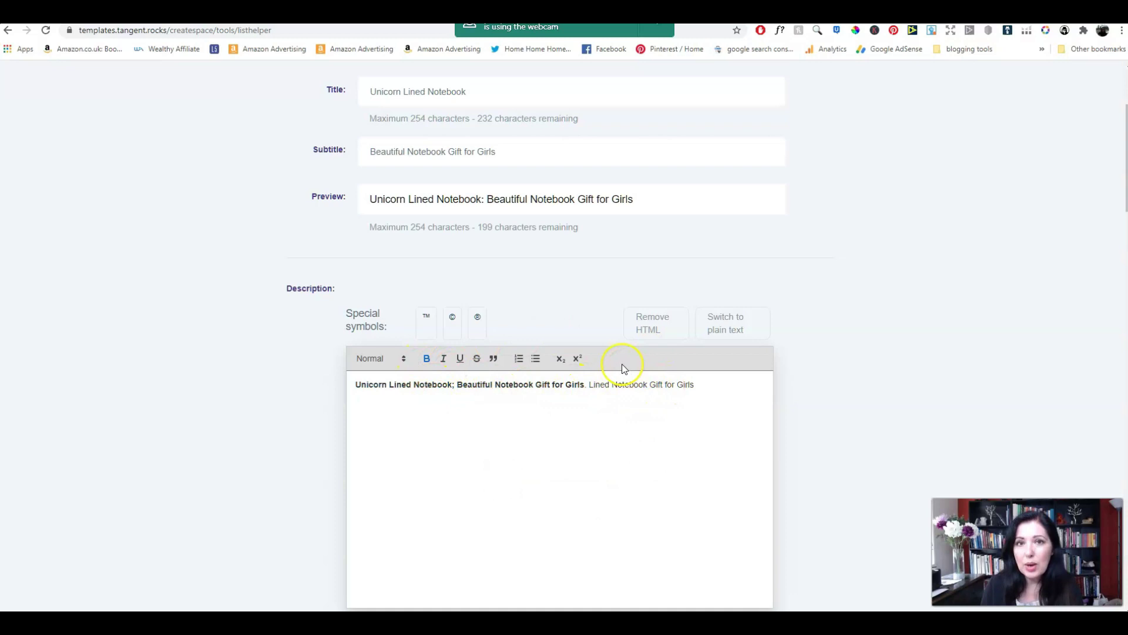
left_click(589, 385)
Put 'Lined Notebook Gift for Girls' on its own line, adding 'This notebook is a lovely gift for any child going back to school or college.'.
key("Return")
key("Return")
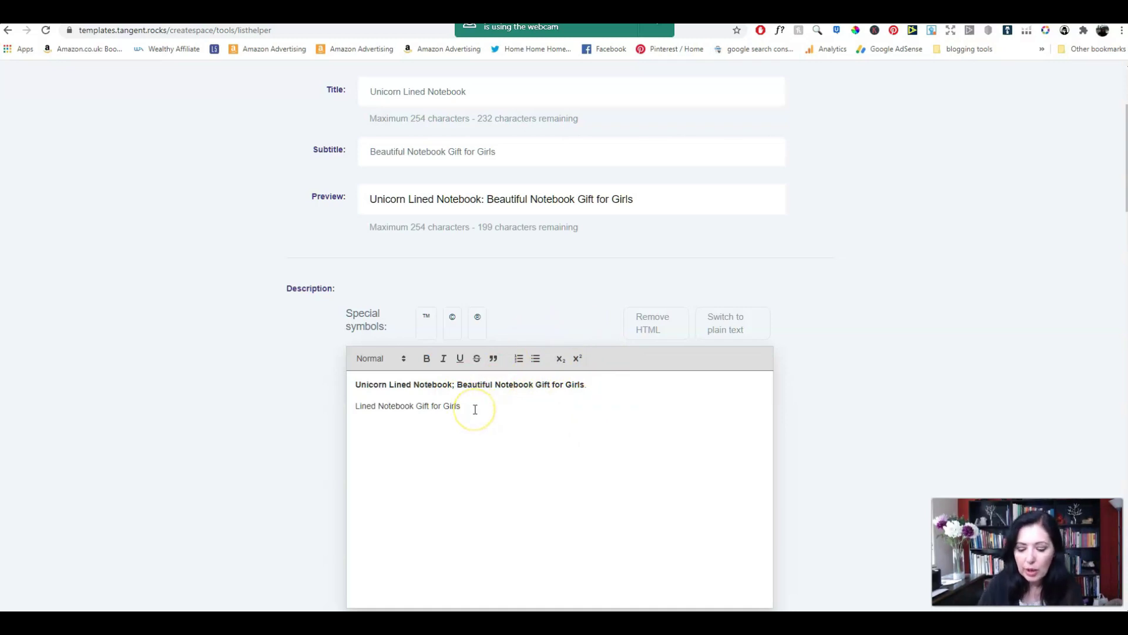
type(". This ")
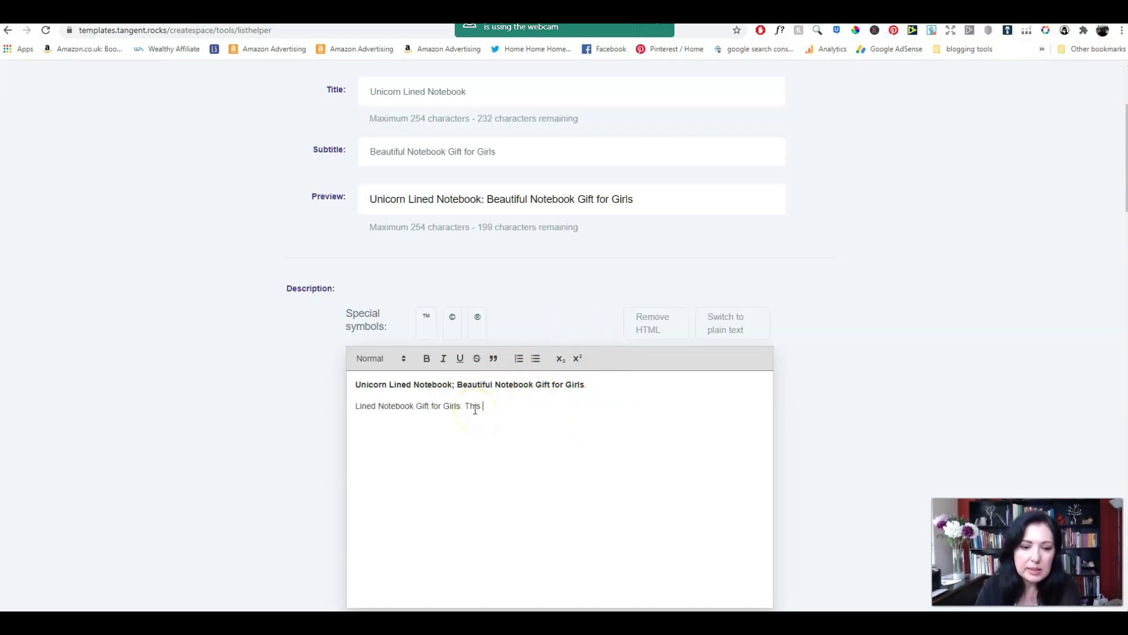
type("notebook ")
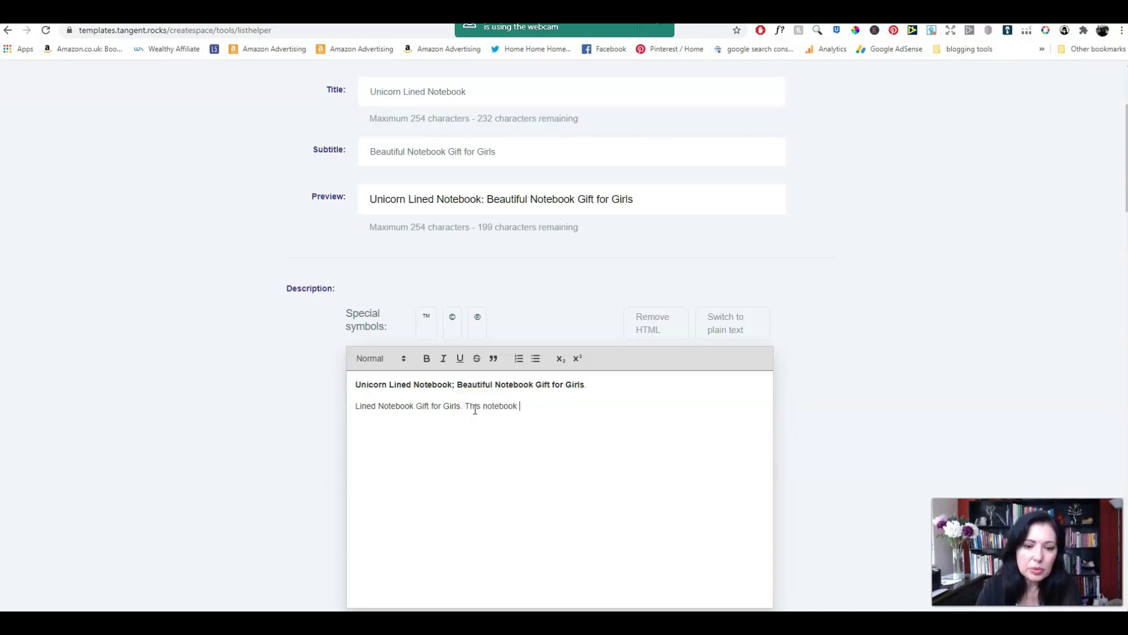
type("is a lovely ")
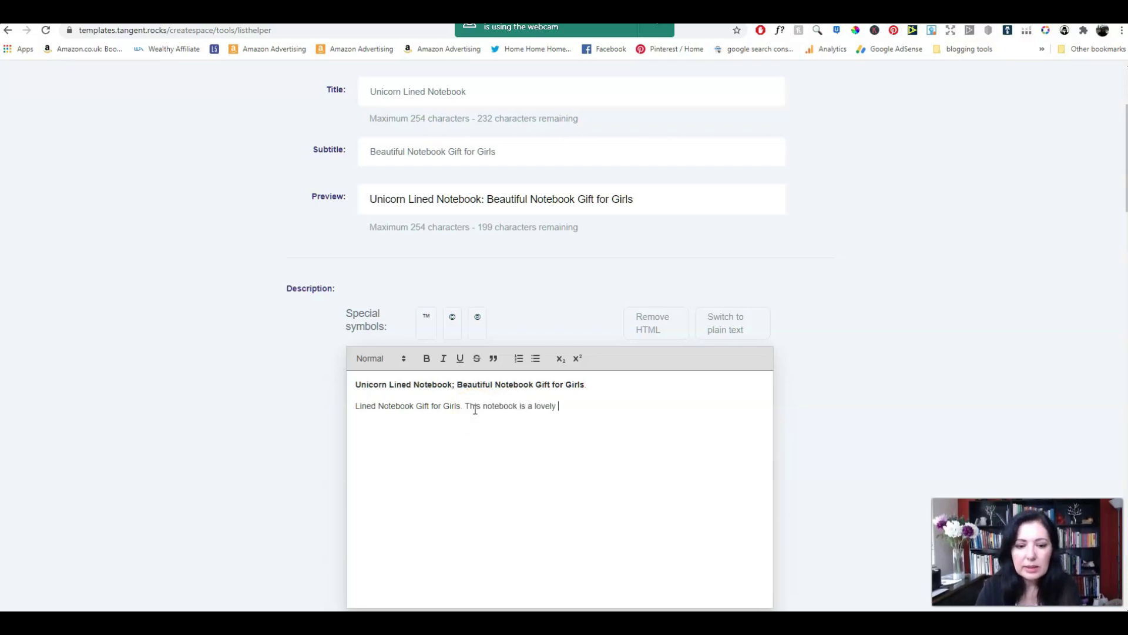
type("gift for an")
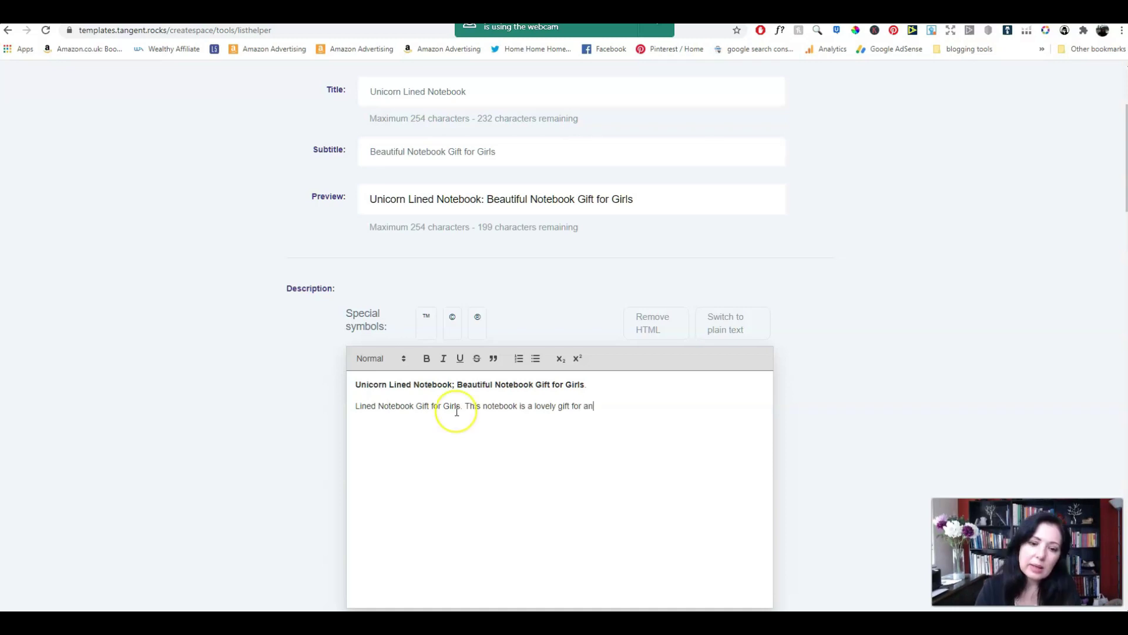
type("y child going ")
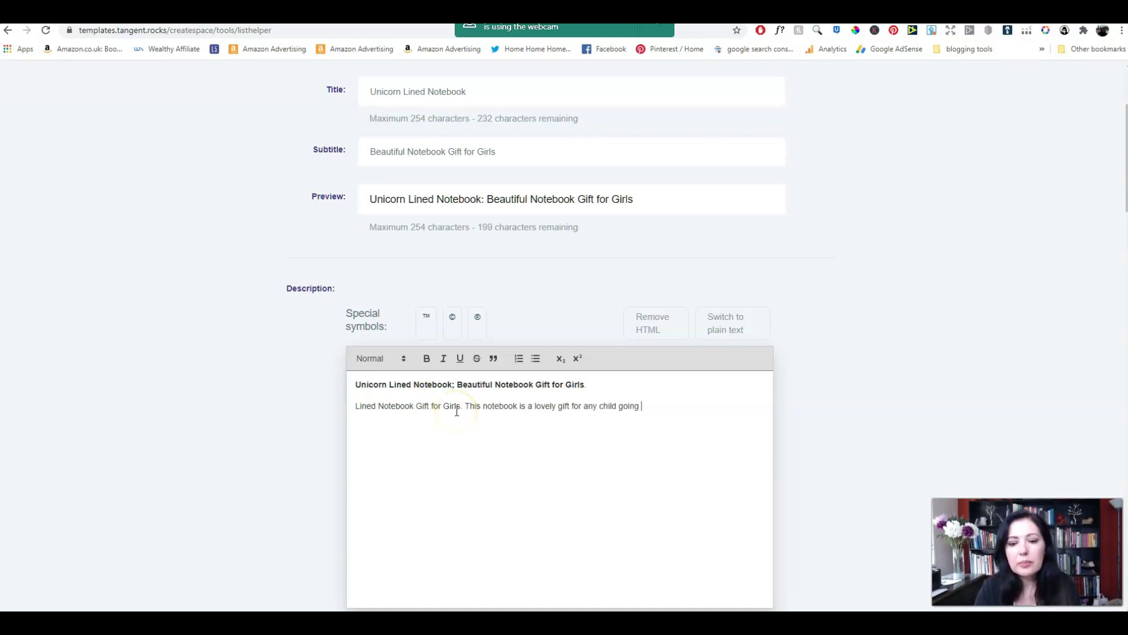
type("back to school")
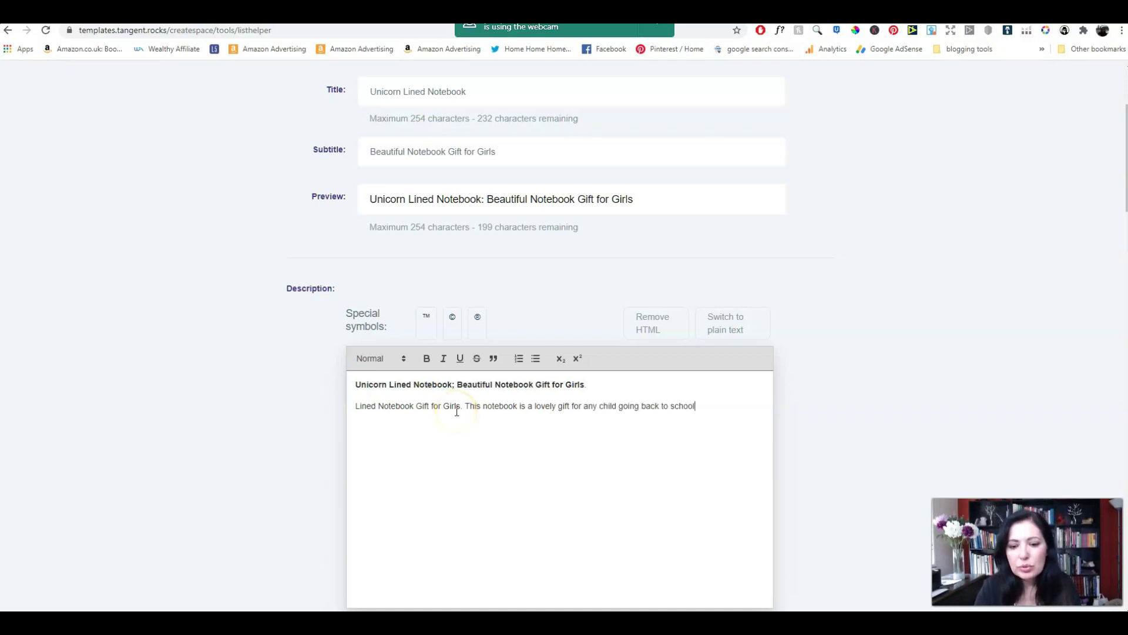
type(" or college")
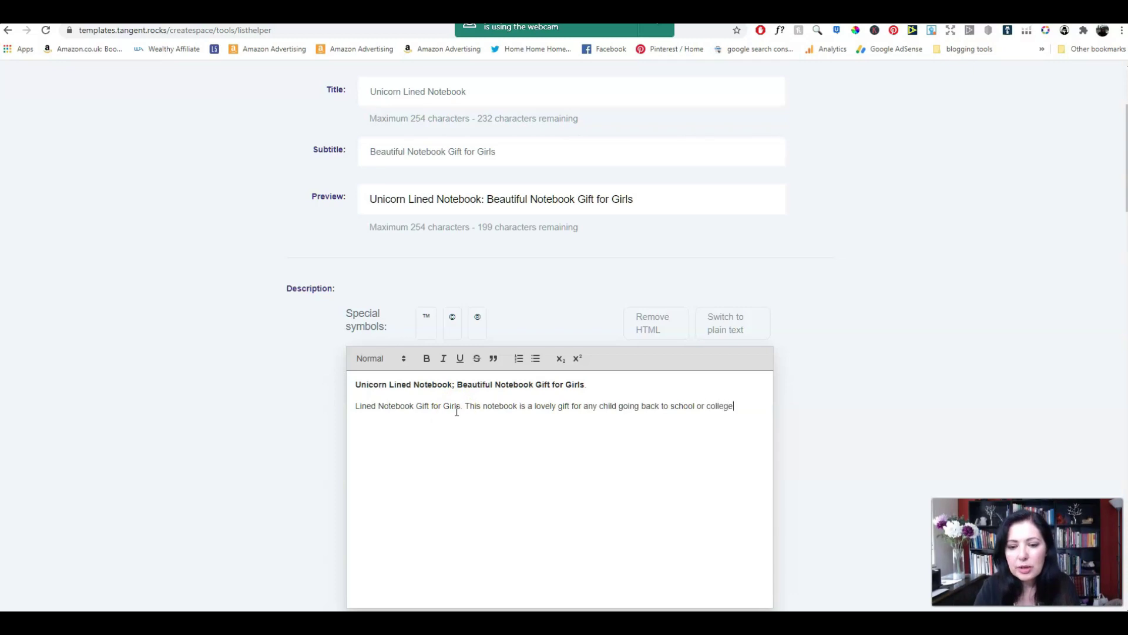
type(".")
key("Return")
key("Return")
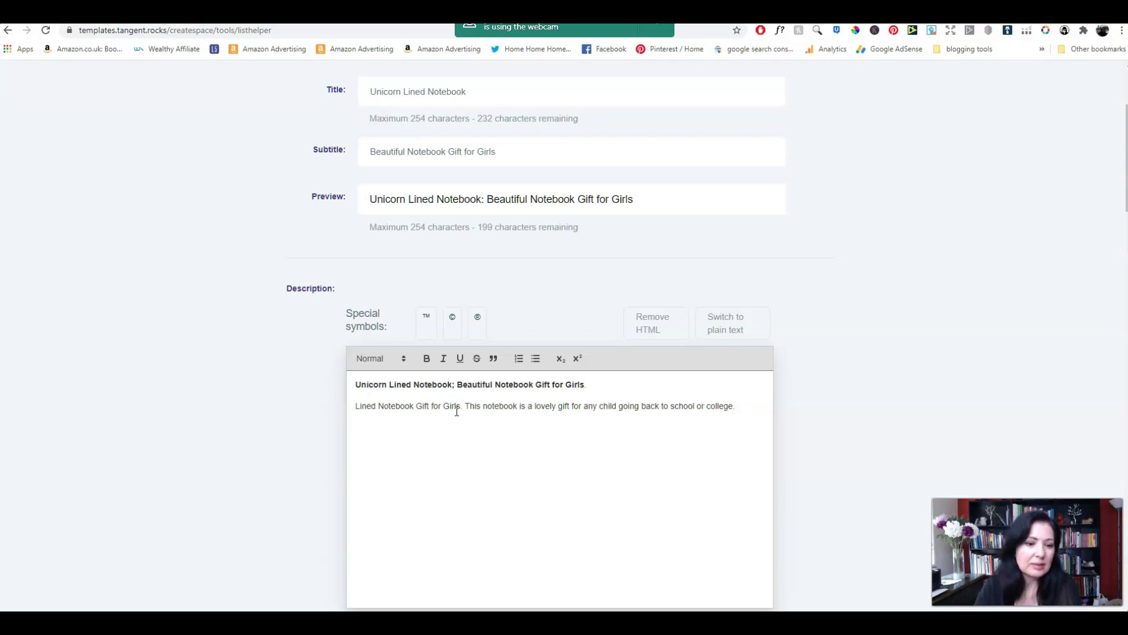
Add the heading 'Why you will love this notebook:' to the description.
type("W")
key("BackSpace")
type("Why yo")
key("BackSpace")
key("BackSpace")
type("you will love")
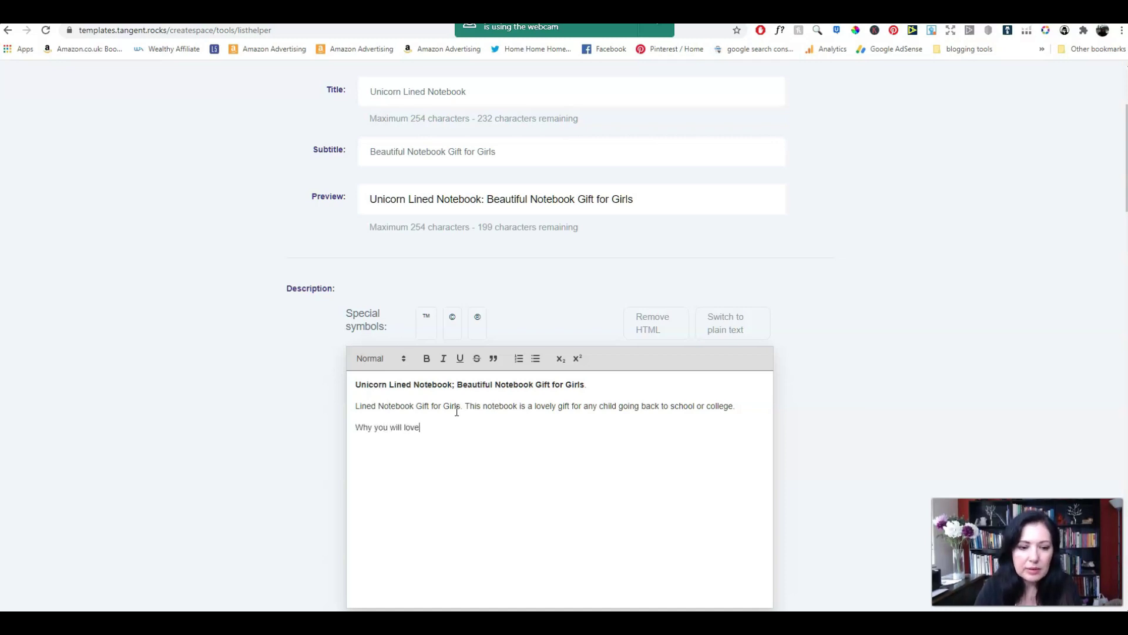
type(" this notebook:")
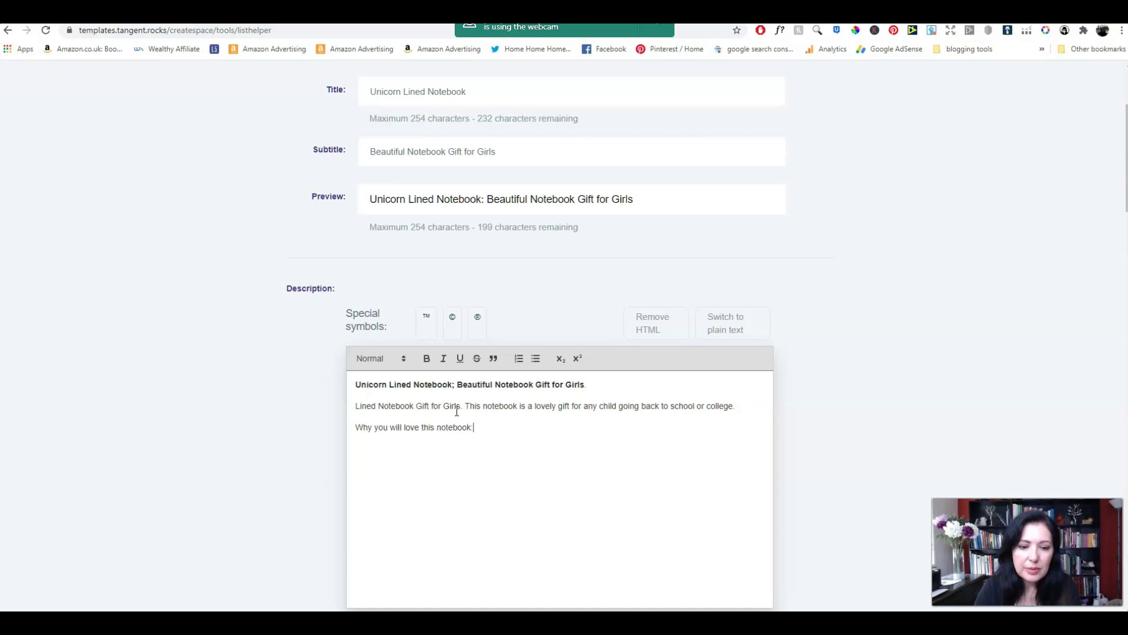
List the notebook features, from '120 lined pages' to 'Soft matt cover', and select them.
key("Return")
type("120 lined")
type(" pages ")
type("beautiful u")
type("nicorn cover d")
type("esign ")
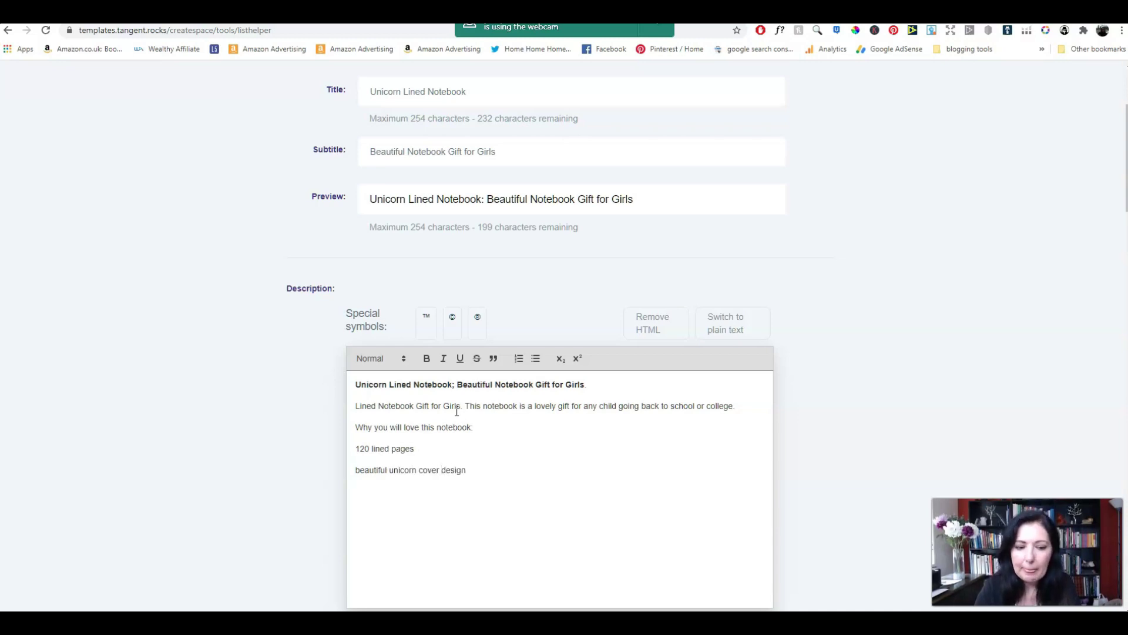
type("excellent ")
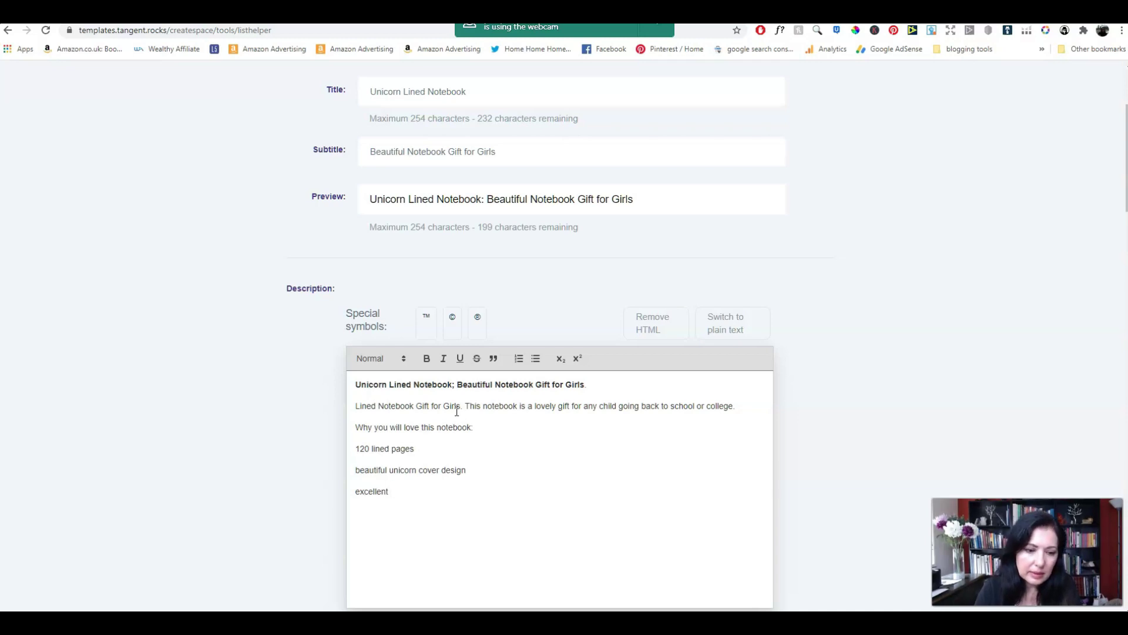
type("for t")
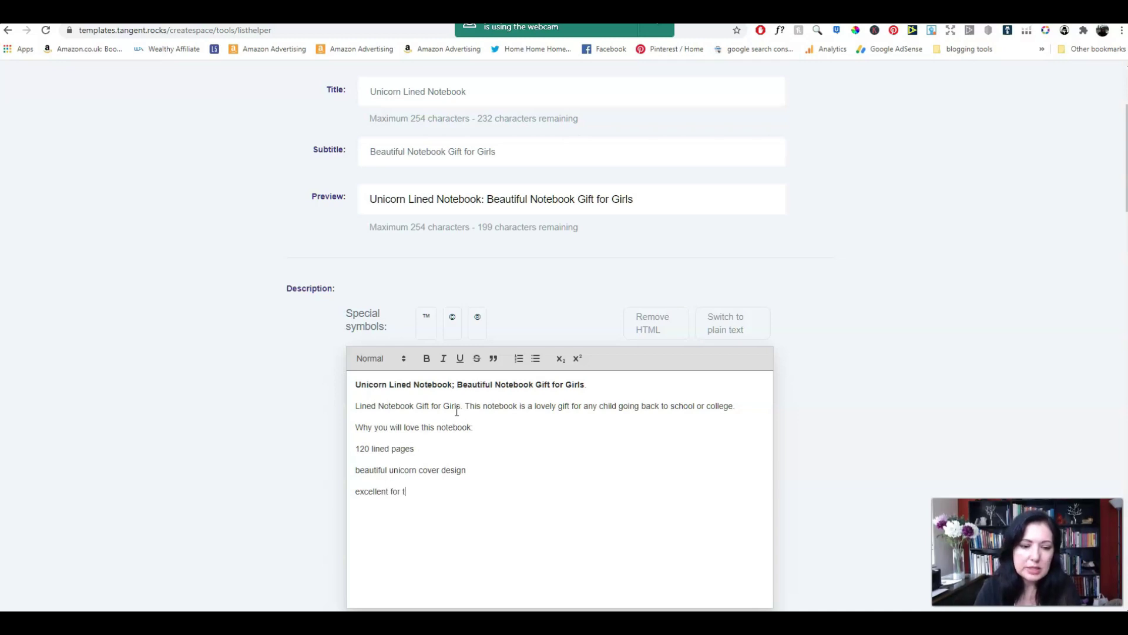
type("aking notes")
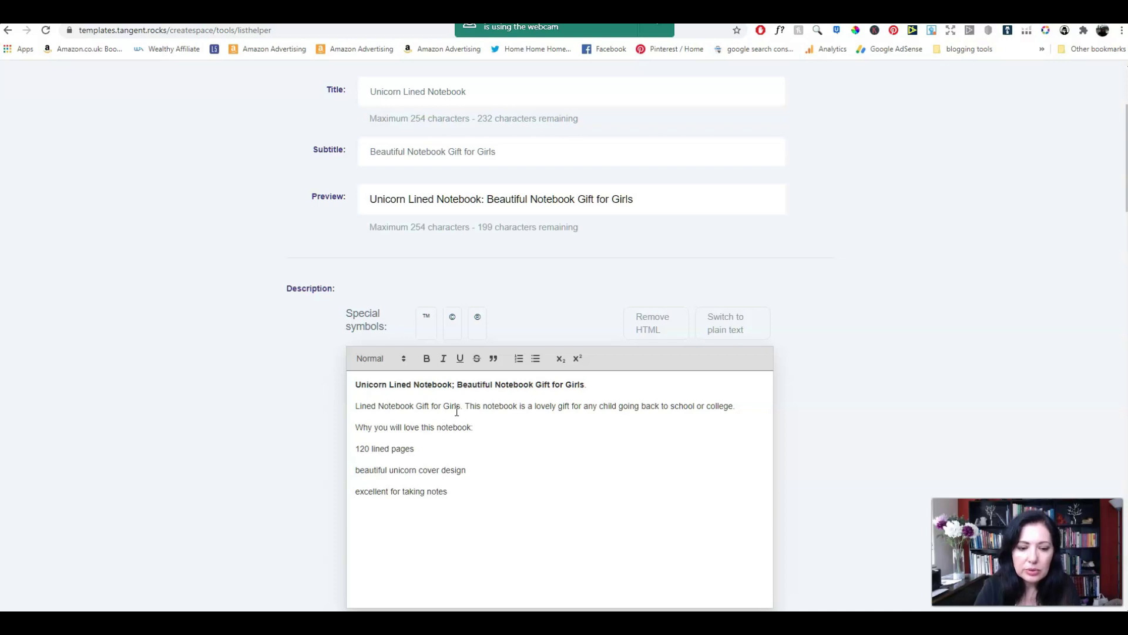
type(", journaling and keeping as a diary")
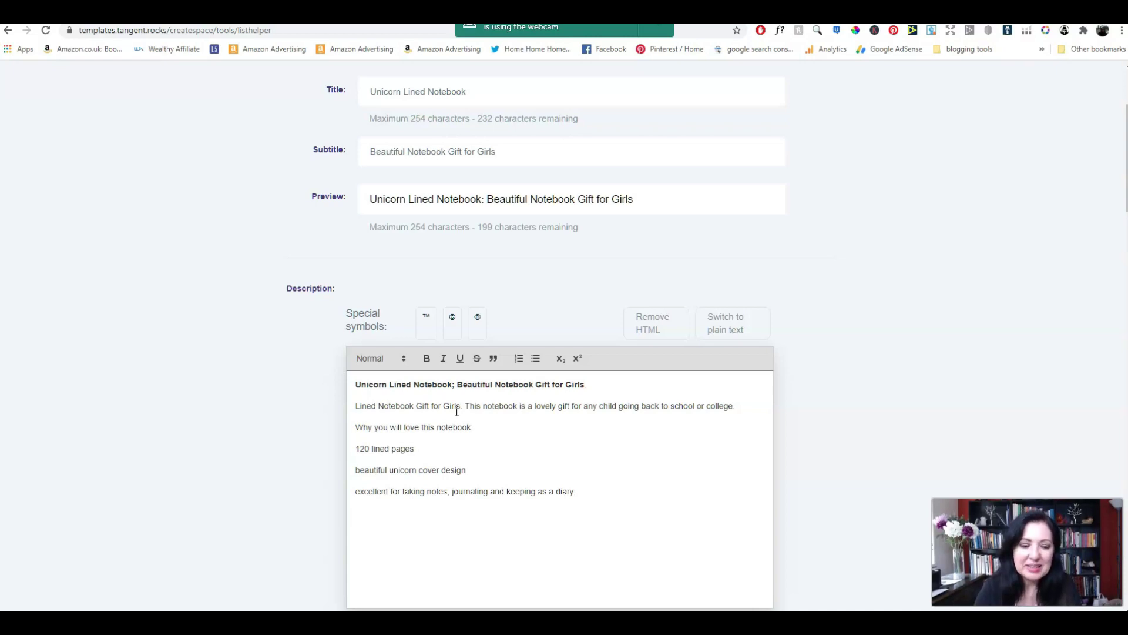
key("Return")
type("Soft matt cover")
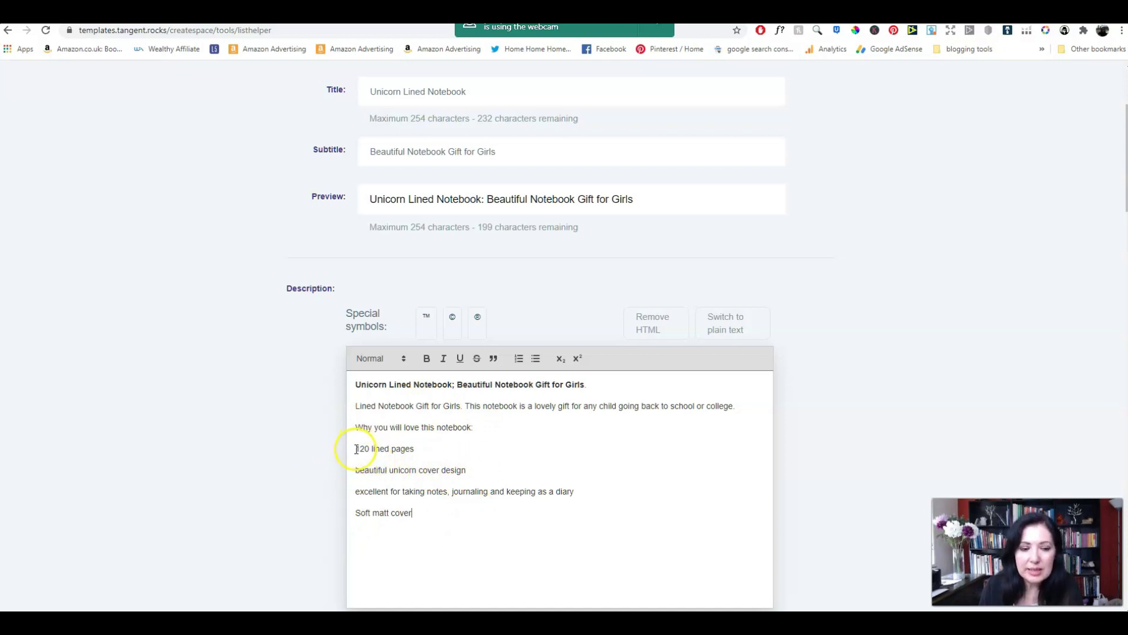
left_click_drag(354, 448, 440, 535)
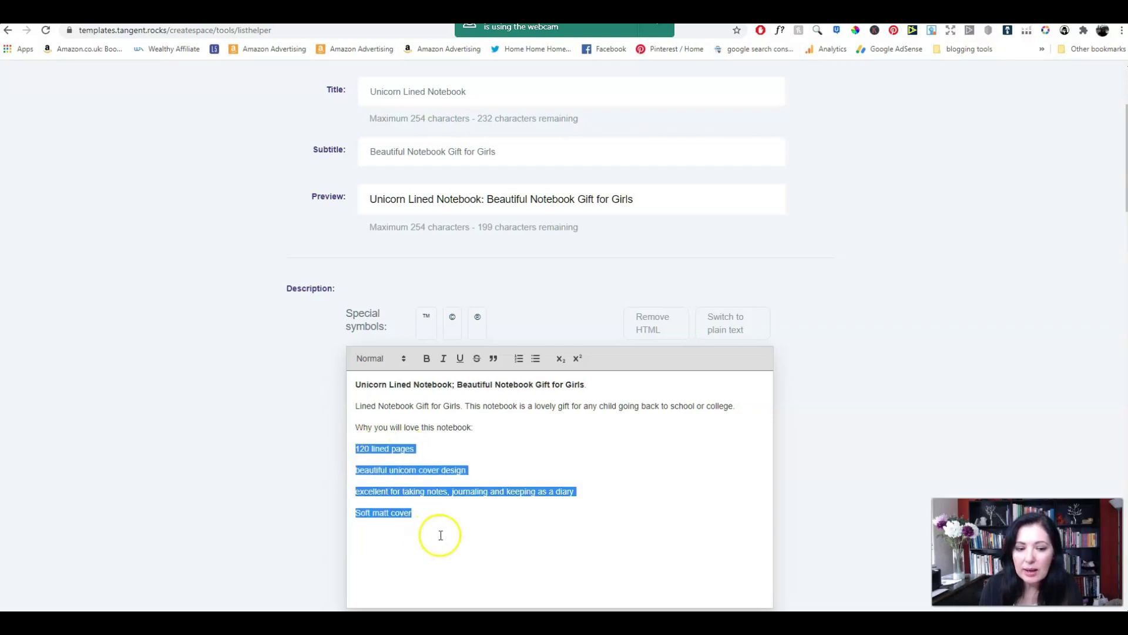
left_click(534, 359)
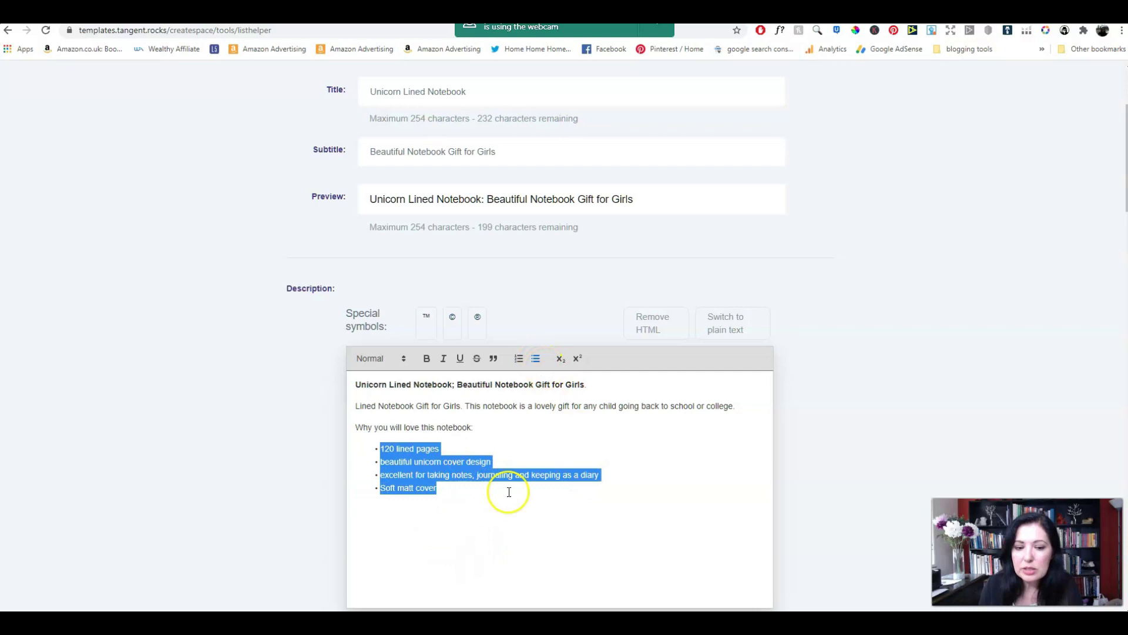
left_click(470, 523)
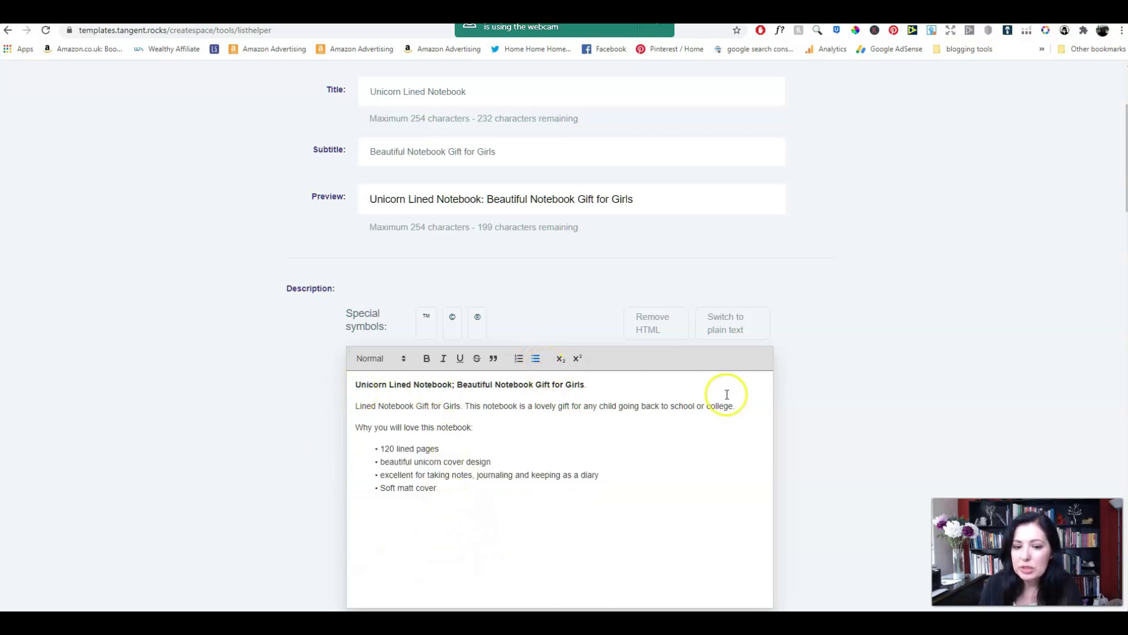
scroll(861, 398, "down", 2)
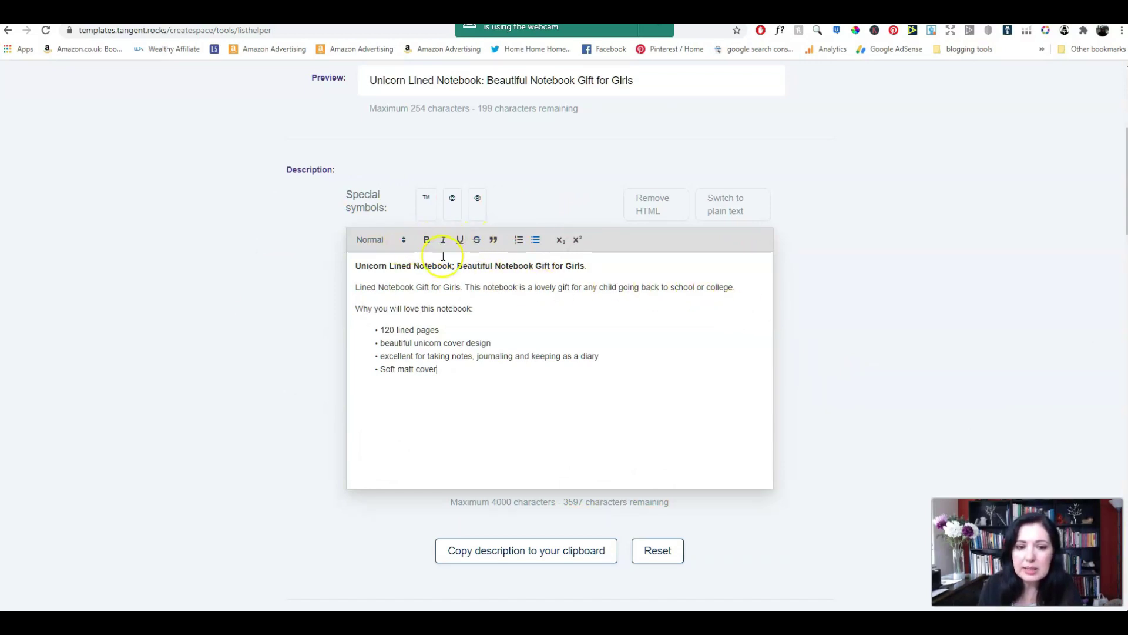
left_click(403, 241)
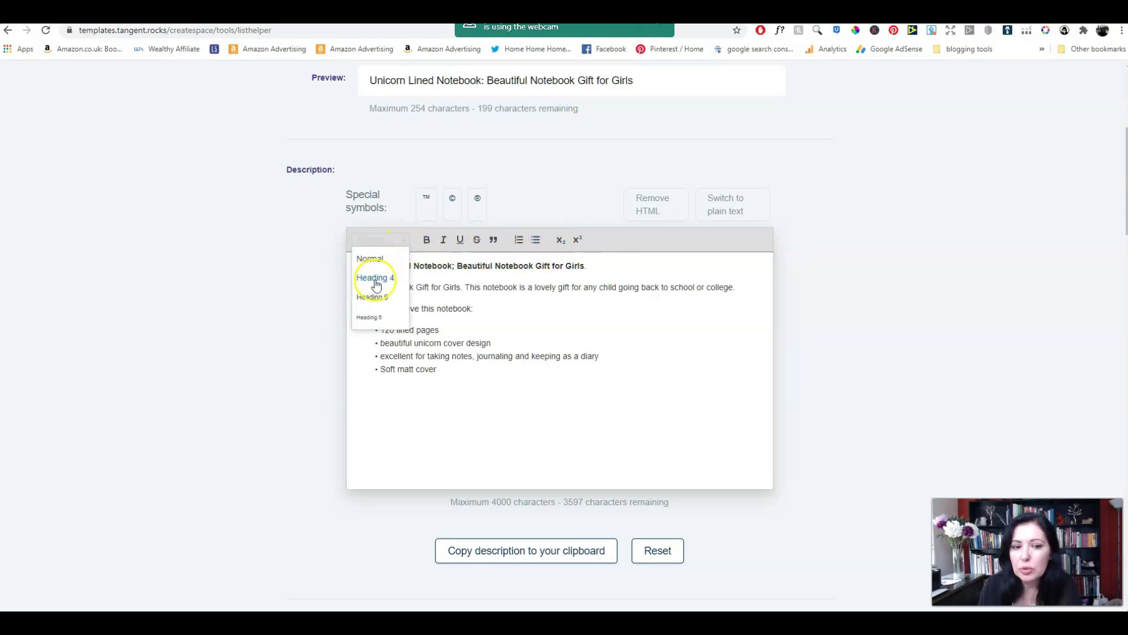
left_click(303, 287)
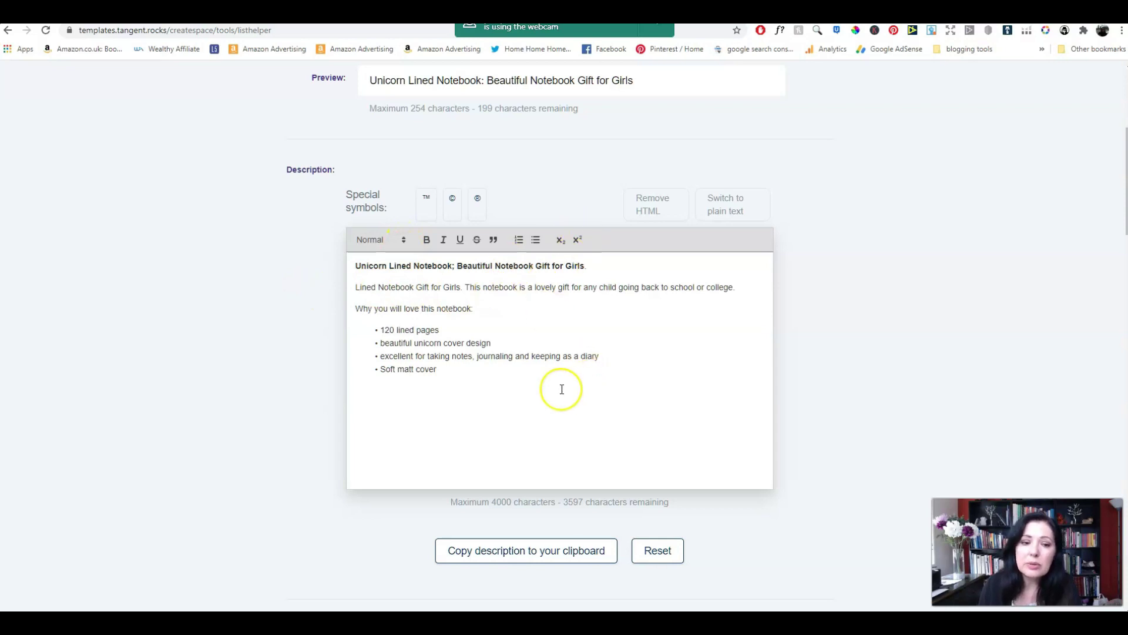
scroll(532, 388, "down", 2)
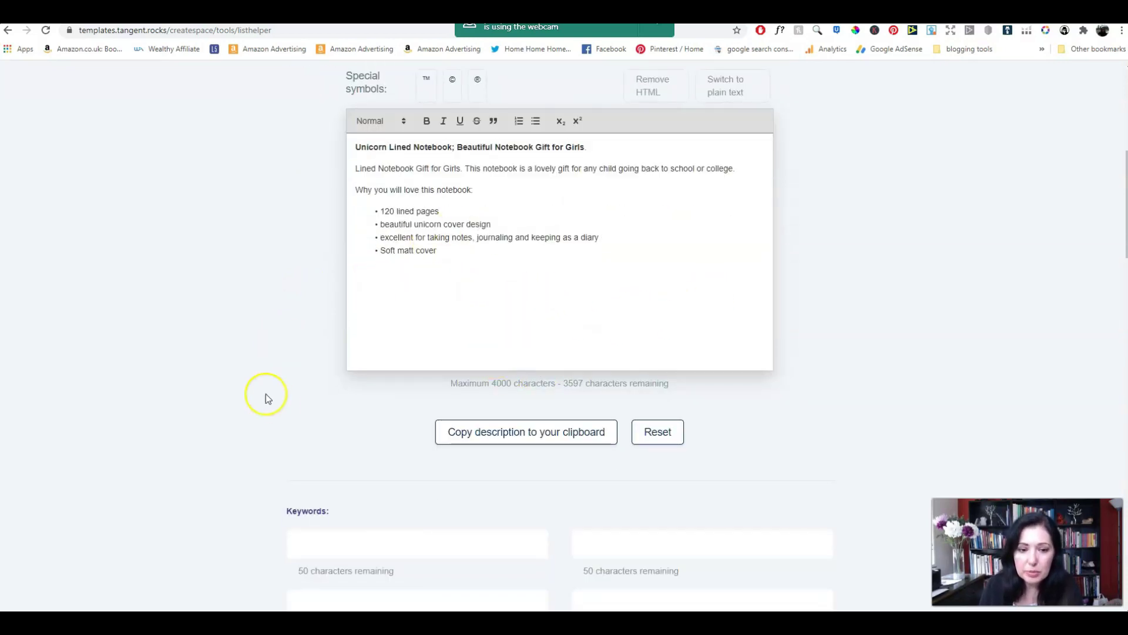
Copy the notebook listing's description to the clipboard.
scroll(294, 376, "down", 2)
left_click(464, 320)
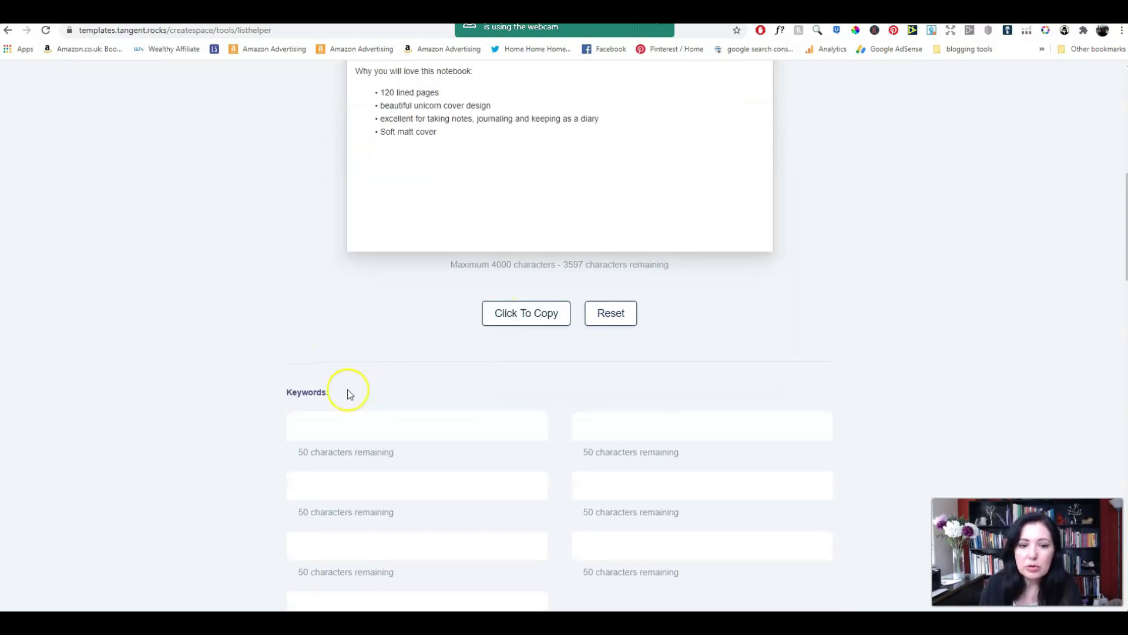
scroll(323, 323, "up", 3)
scroll(337, 353, "down", 3)
scroll(352, 376, "down", 1)
scroll(356, 371, "down", 1)
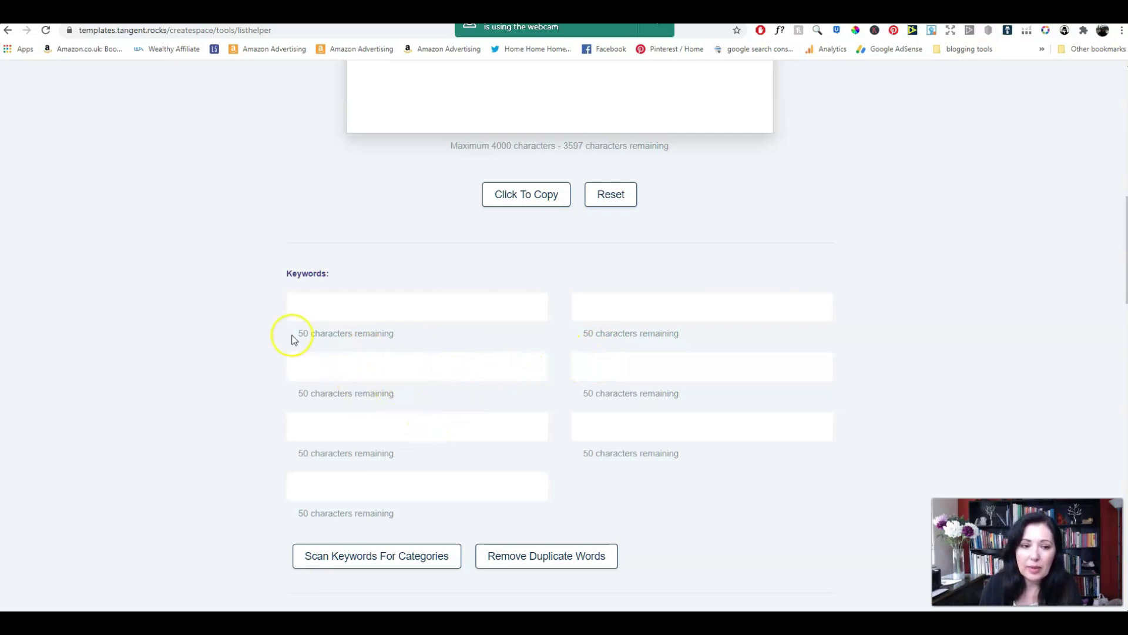
Look over the Keywords, Author, Categories and notes sections, then enter 'notebook journal' as the first keyword.
scroll(427, 340, "down", 2)
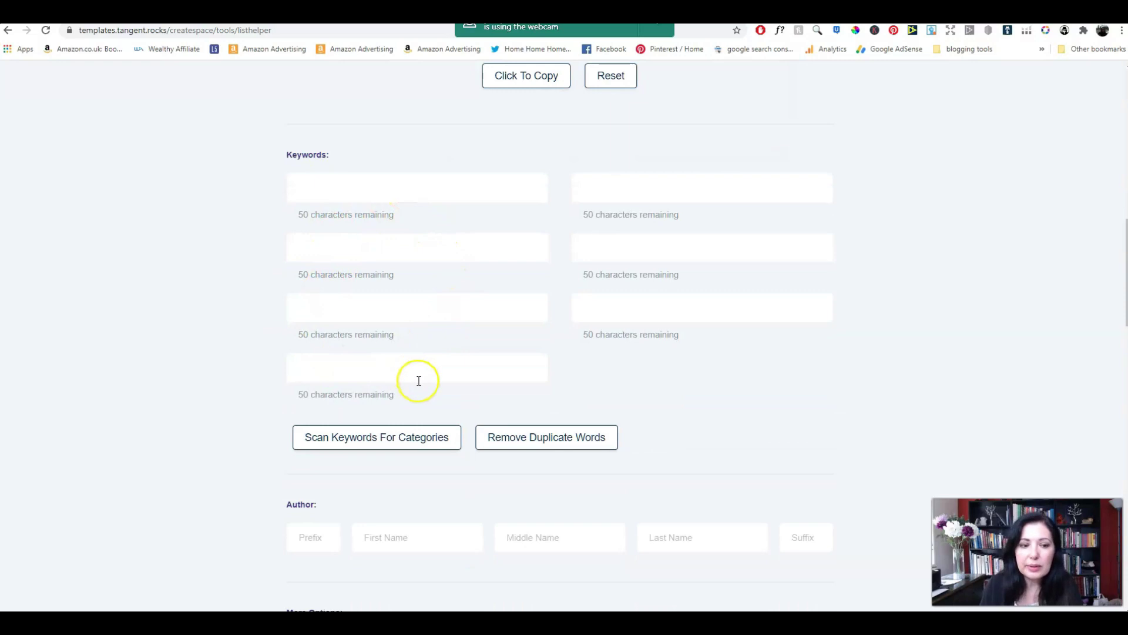
scroll(470, 376, "down", 2)
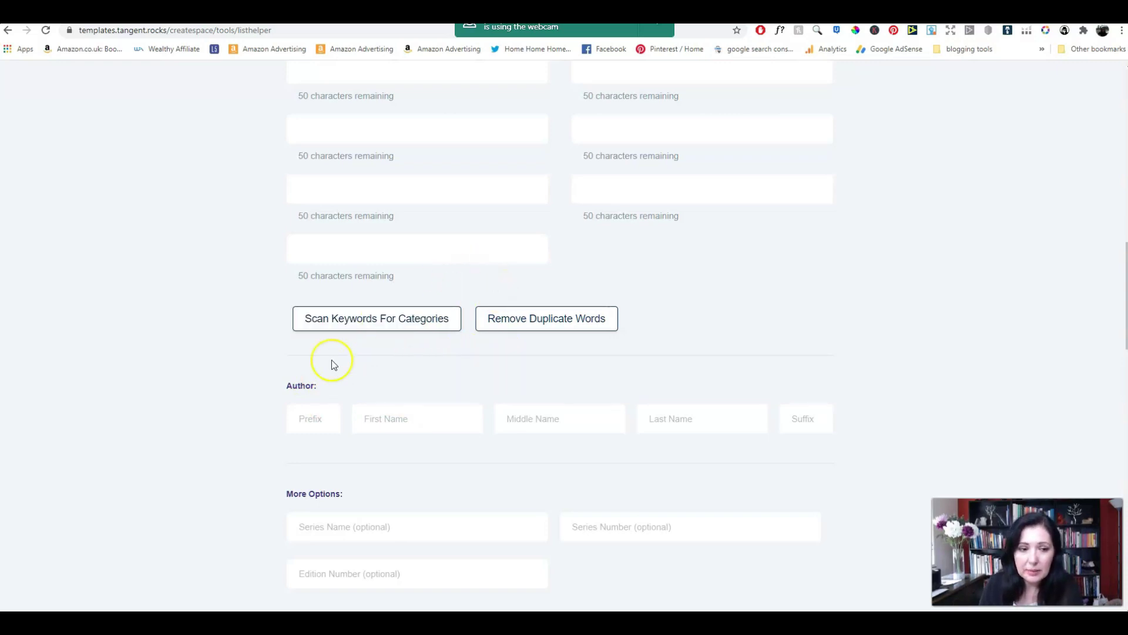
scroll(358, 359, "down", 1)
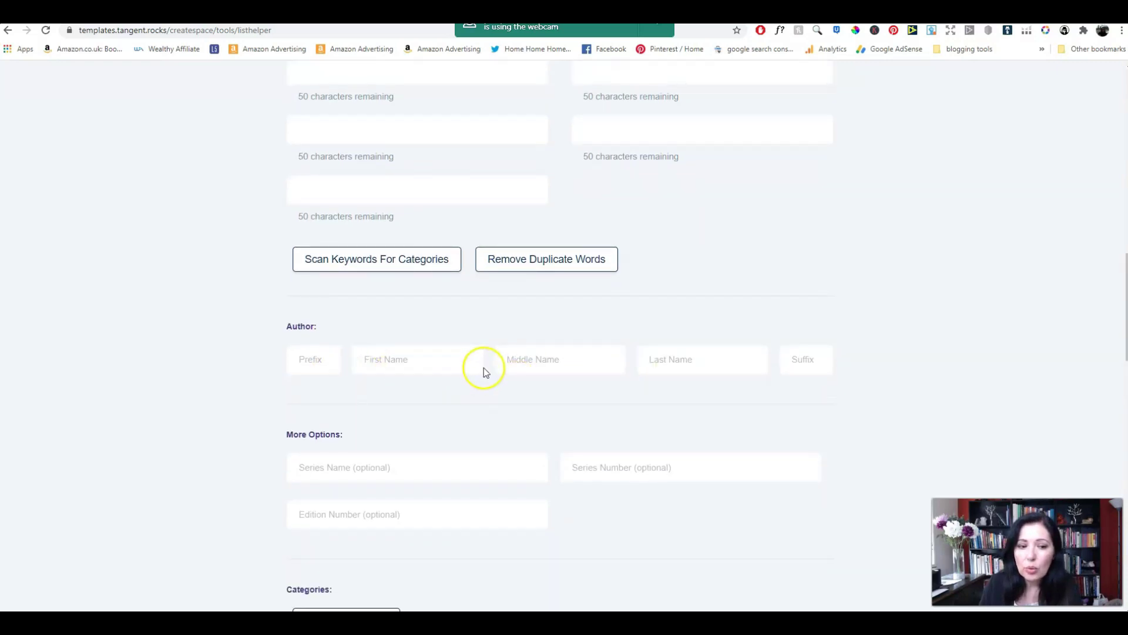
scroll(484, 371, "down", 2)
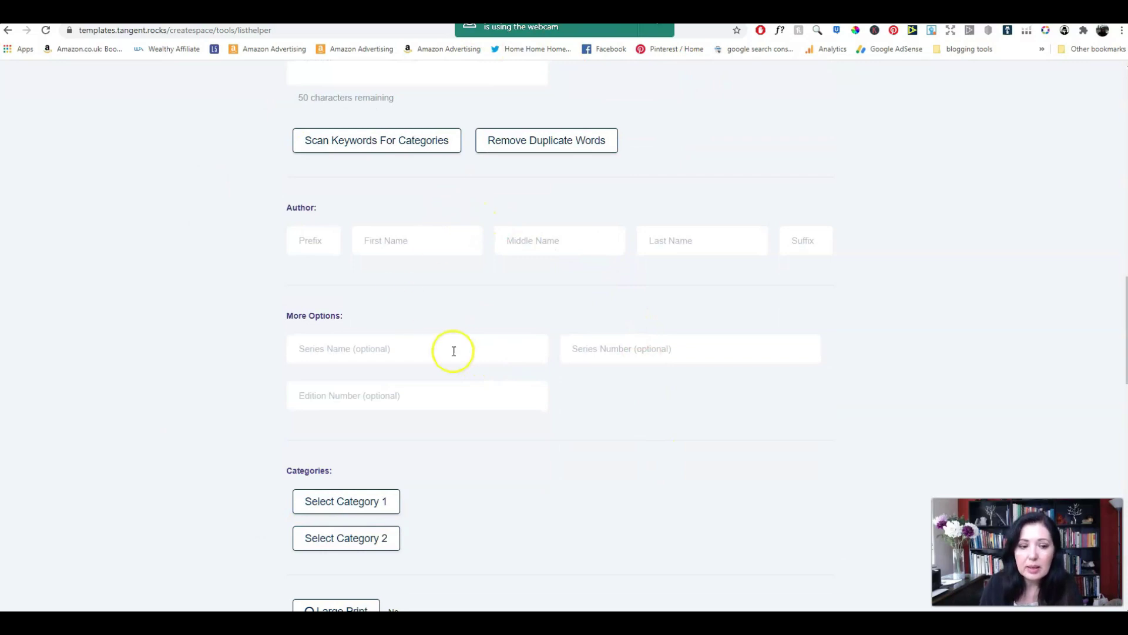
scroll(458, 346, "down", 1)
scroll(458, 346, "down", 1)
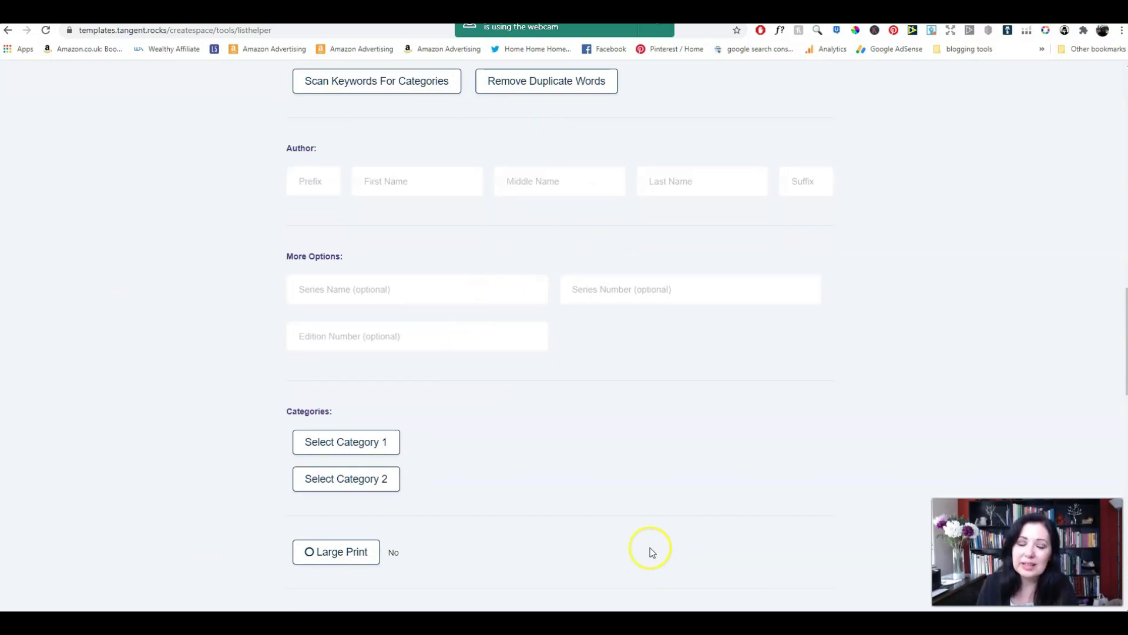
scroll(529, 363, "down", 2)
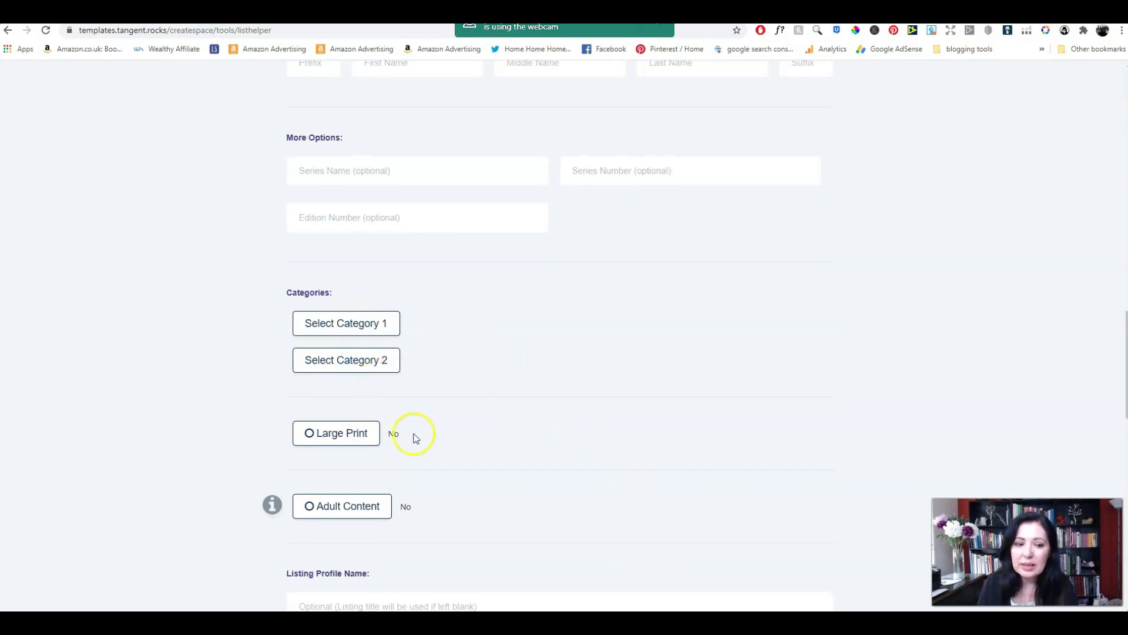
scroll(525, 432, "down", 2)
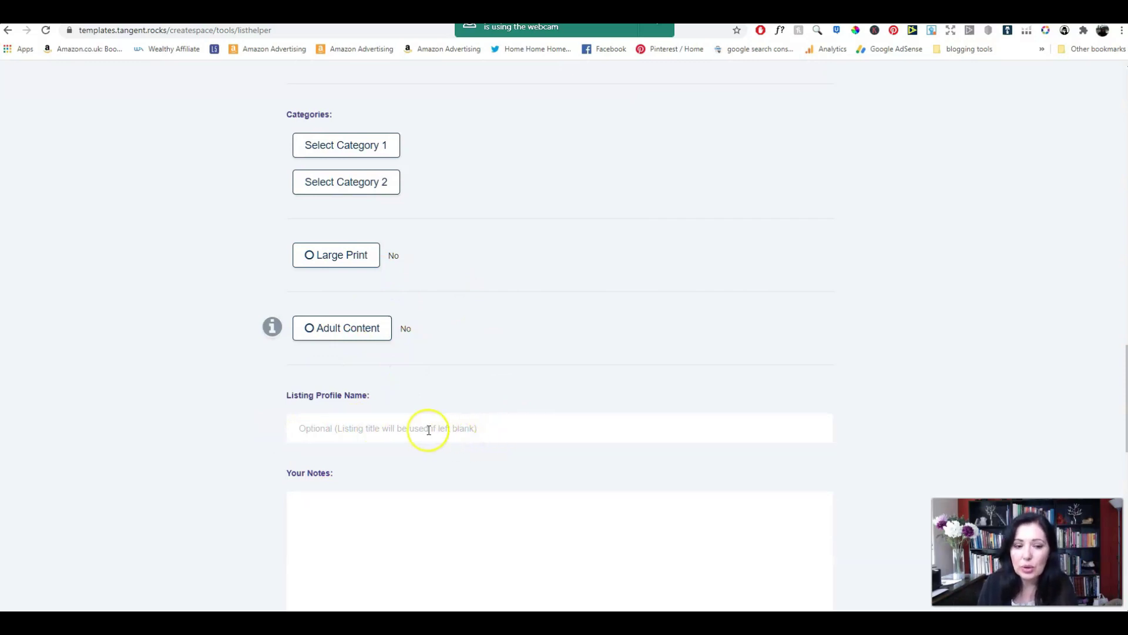
scroll(494, 435, "down", 2)
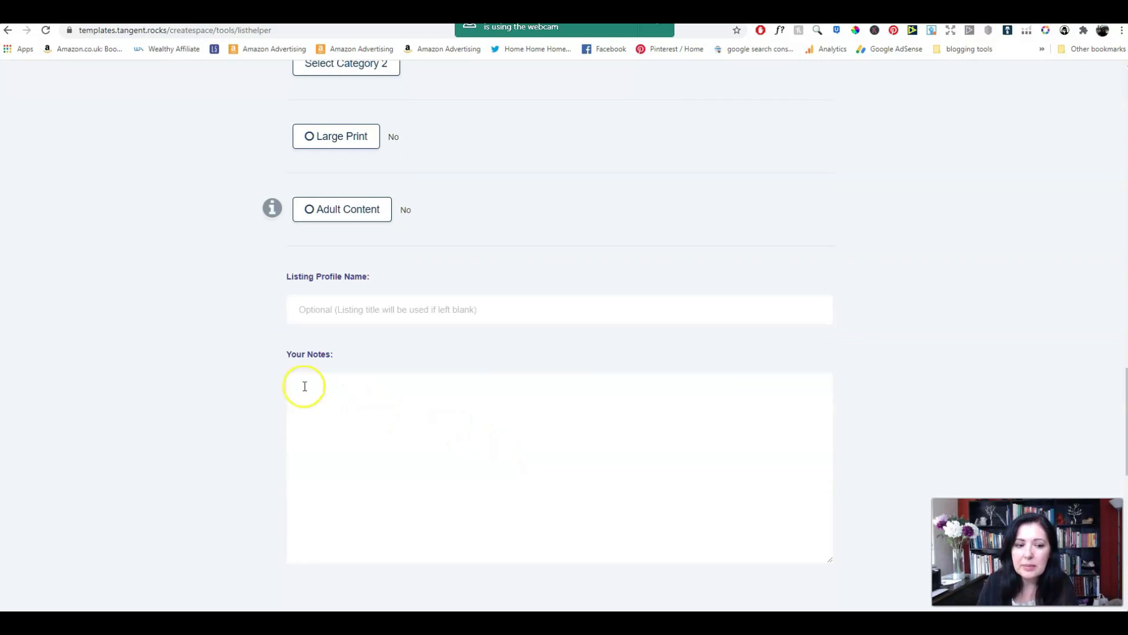
scroll(502, 353, "up", 5)
scroll(506, 287, "up", 10)
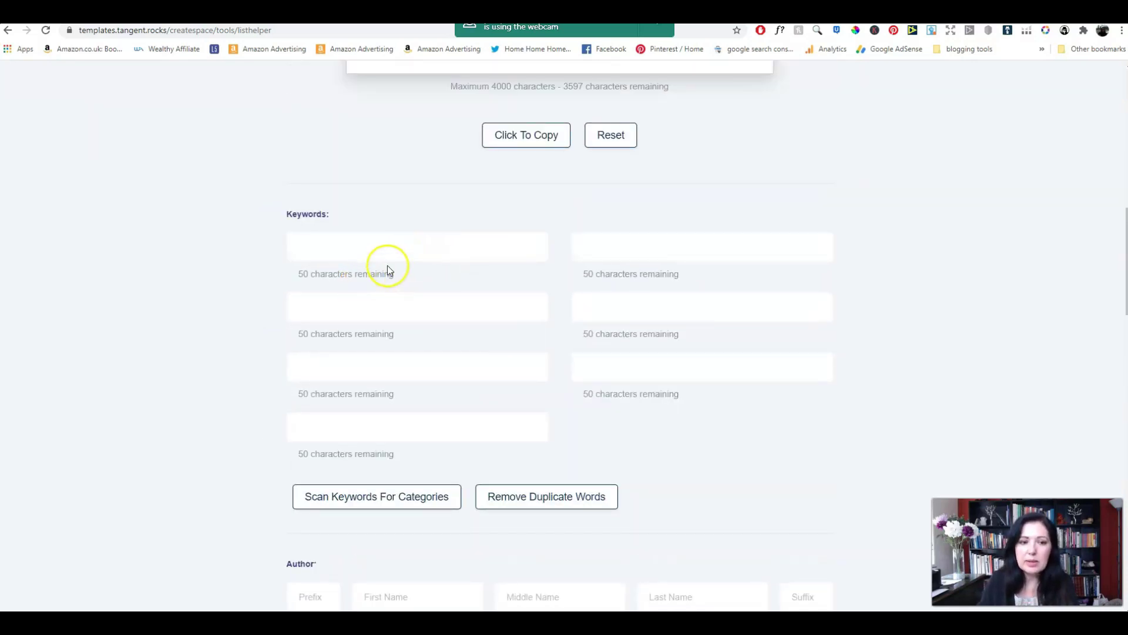
type("notebook journal")
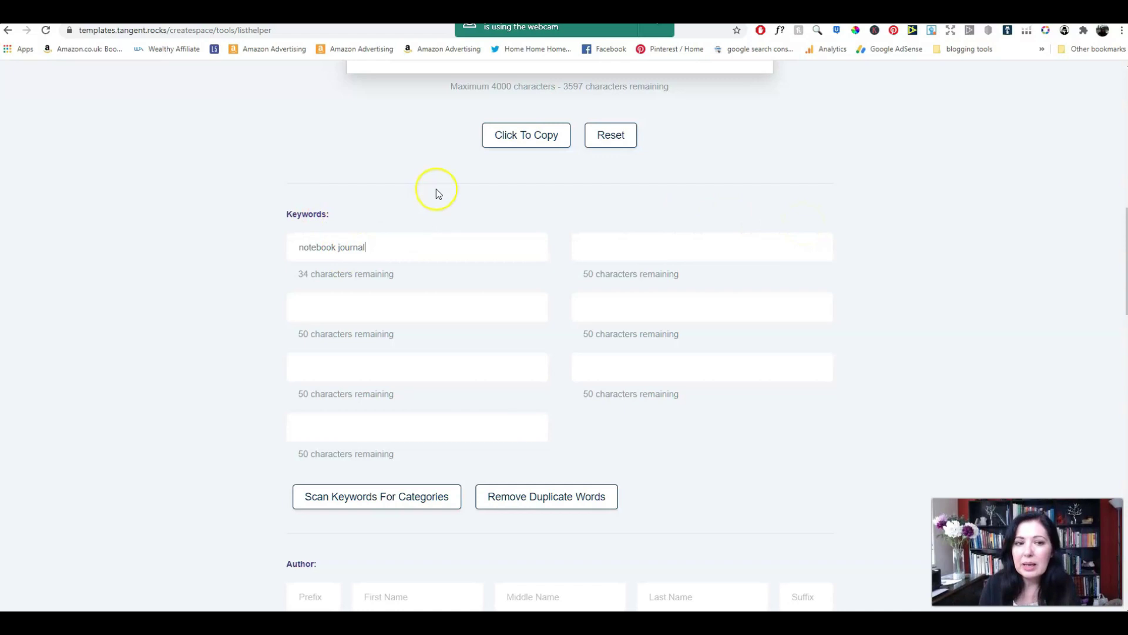
Complete the first keyword as 'notebook journal diary planner' with no trailing space.
scroll(436, 191, "up", 3)
scroll(521, 247, "up", 5)
scroll(529, 247, "down", 5)
scroll(533, 372, "up", 3)
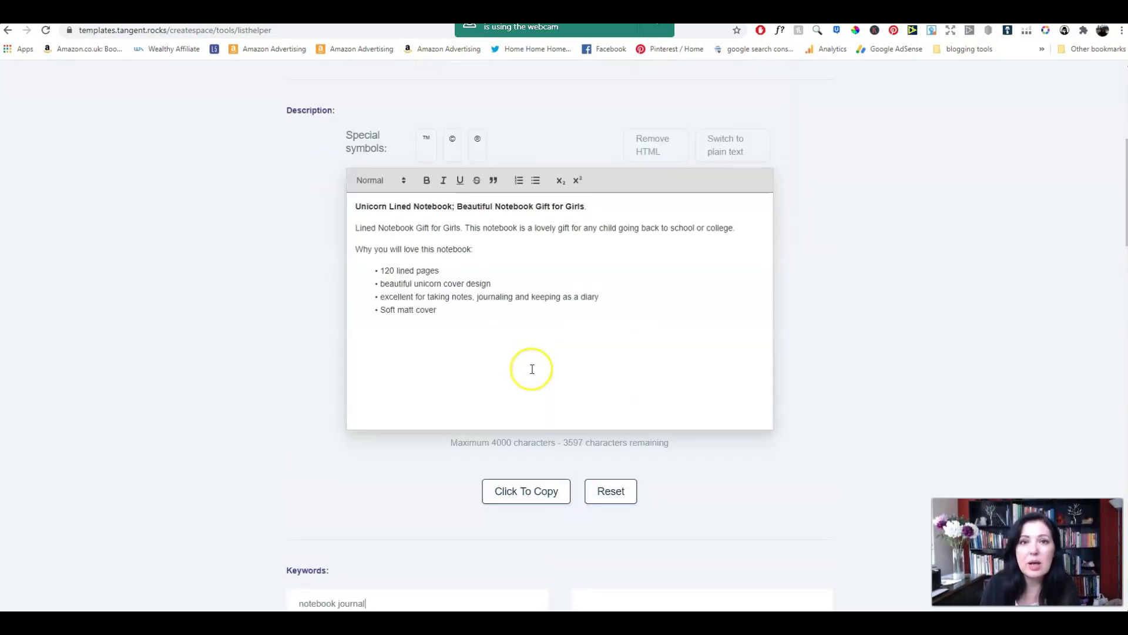
scroll(377, 403, "down", 3)
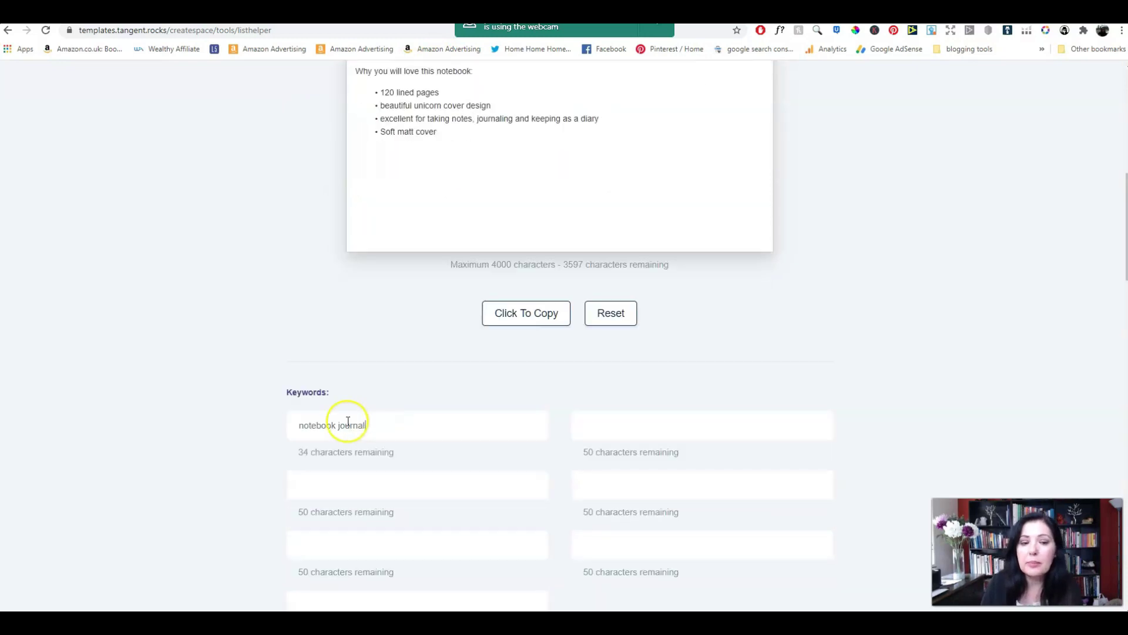
scroll(379, 427, "down", 1)
scroll(384, 426, "down", 1)
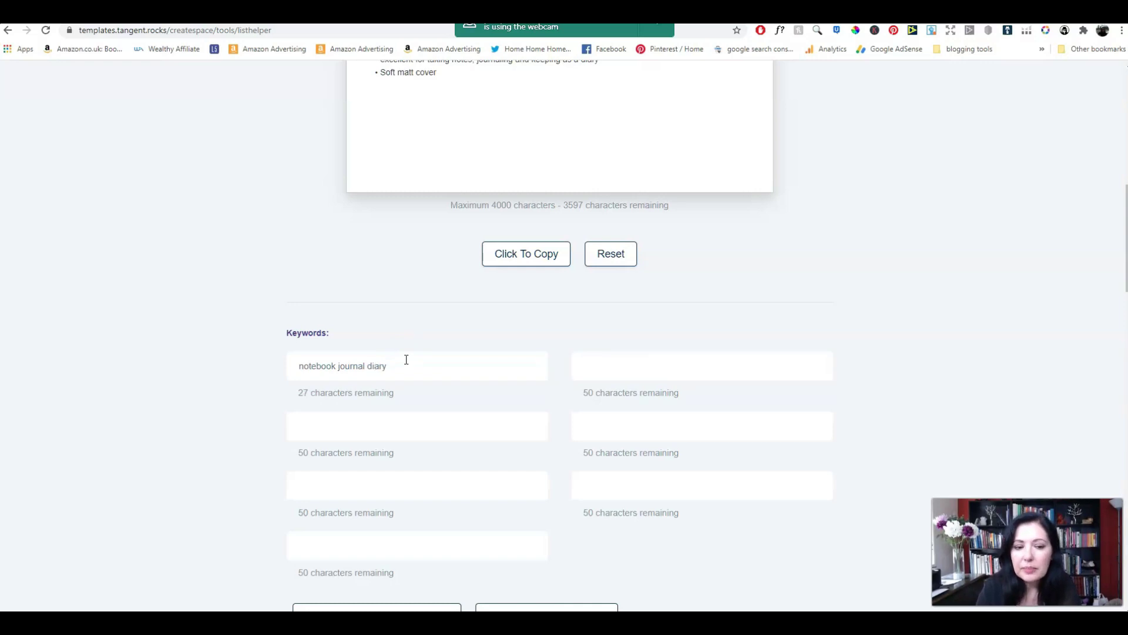
type("anner")
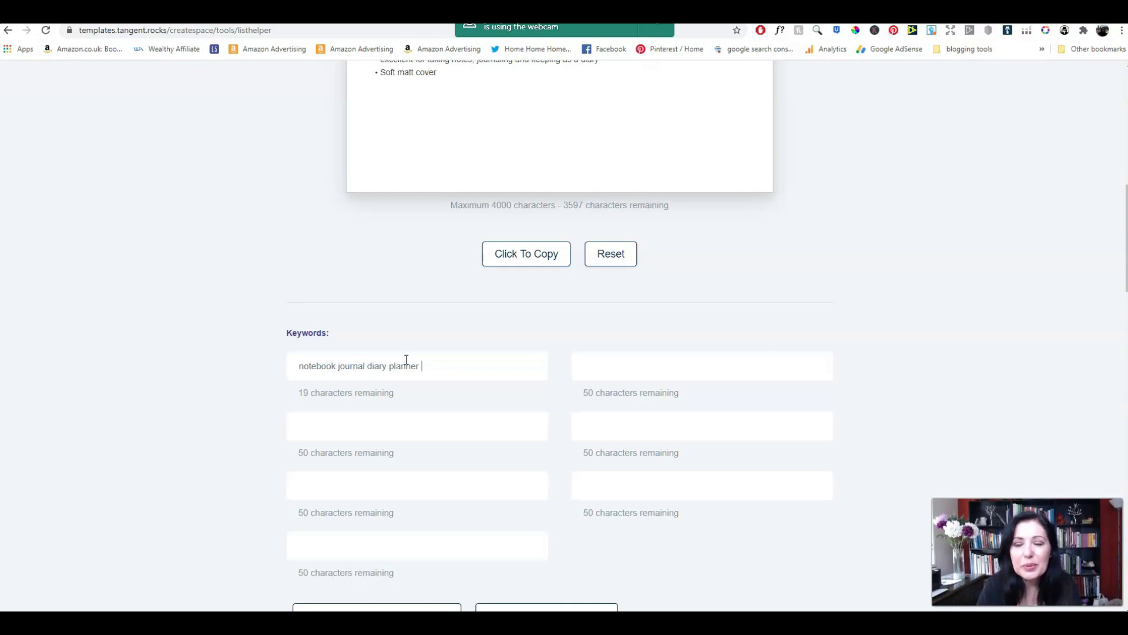
key("BackSpace")
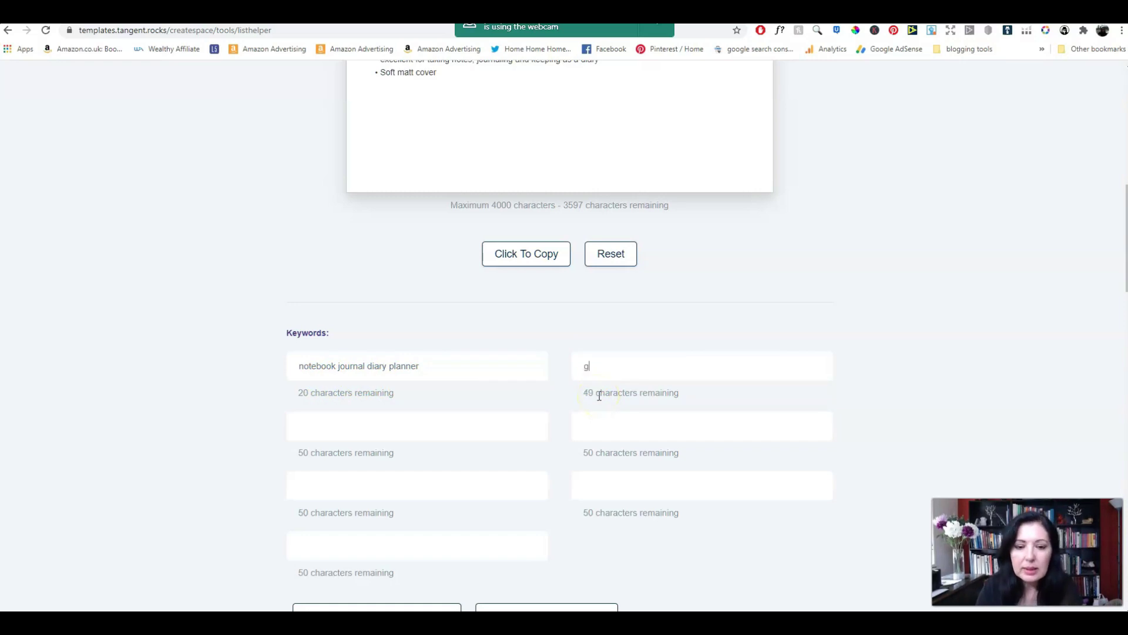
Fill keywords two to four with gift, back at school, Birthday, Christmas and family terms.
type("gift for girls students school")
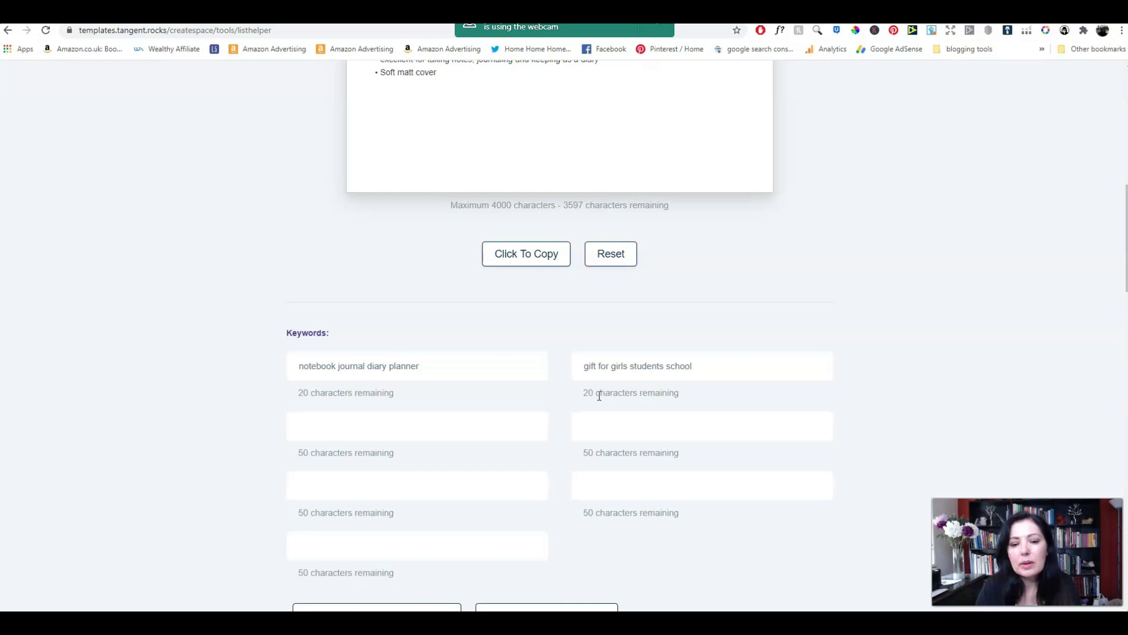
key("BackSpace")
key("BackSpace")
key("BackSpace")
key("BackSpace")
key("BackSpace")
key("BackSpace")
type("back at school")
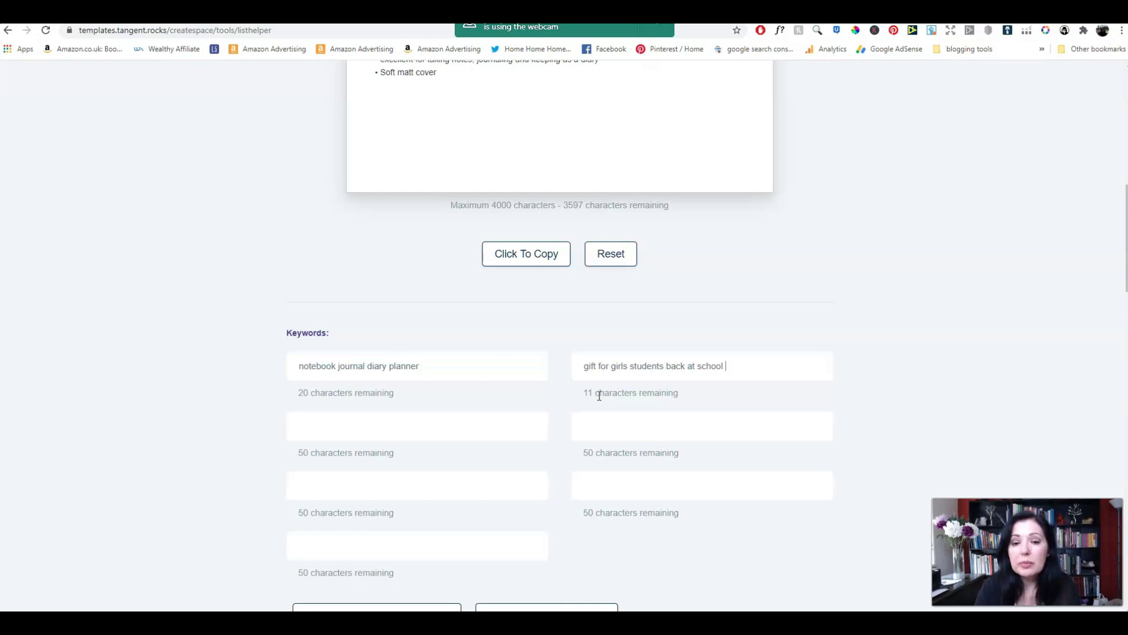
type("Birthday")
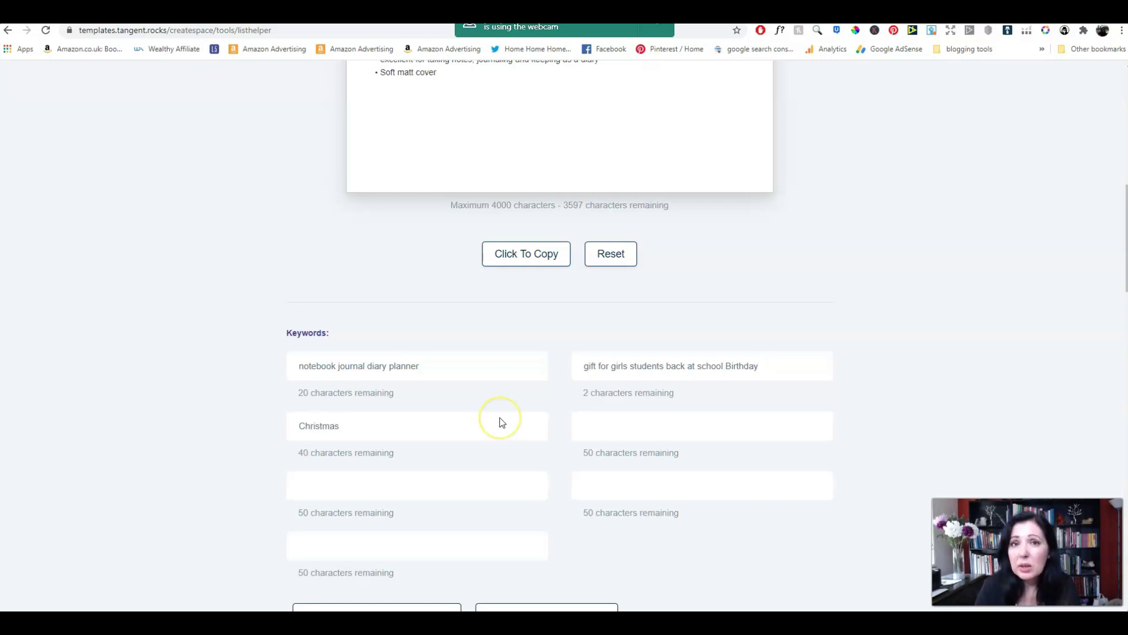
type("boys ")
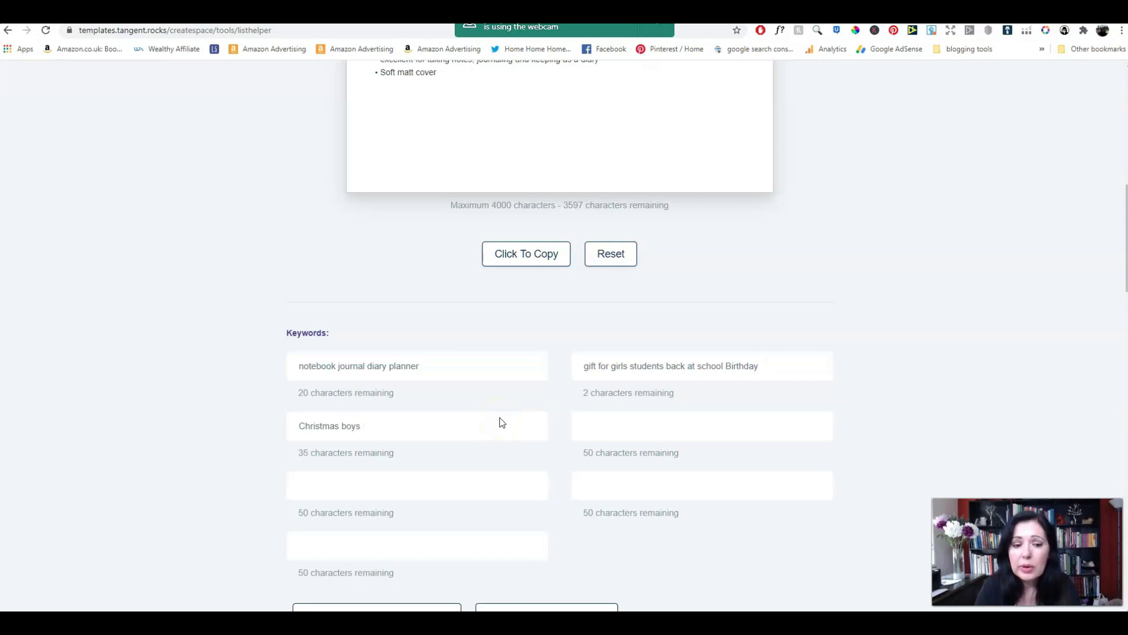
type("d")
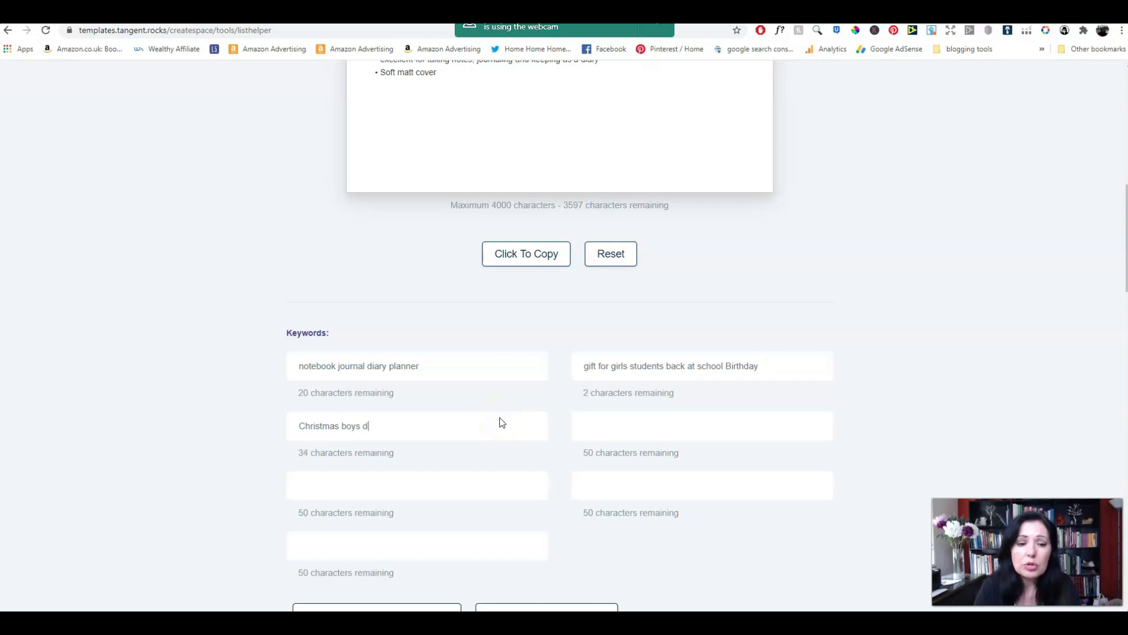
type("aughterson ")
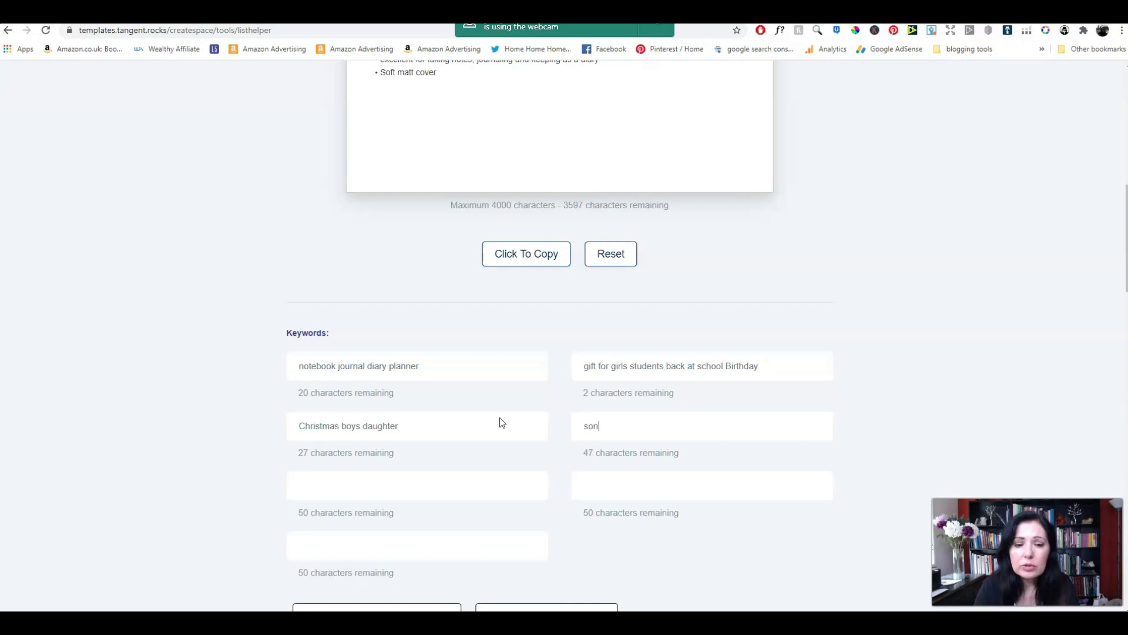
type("s")
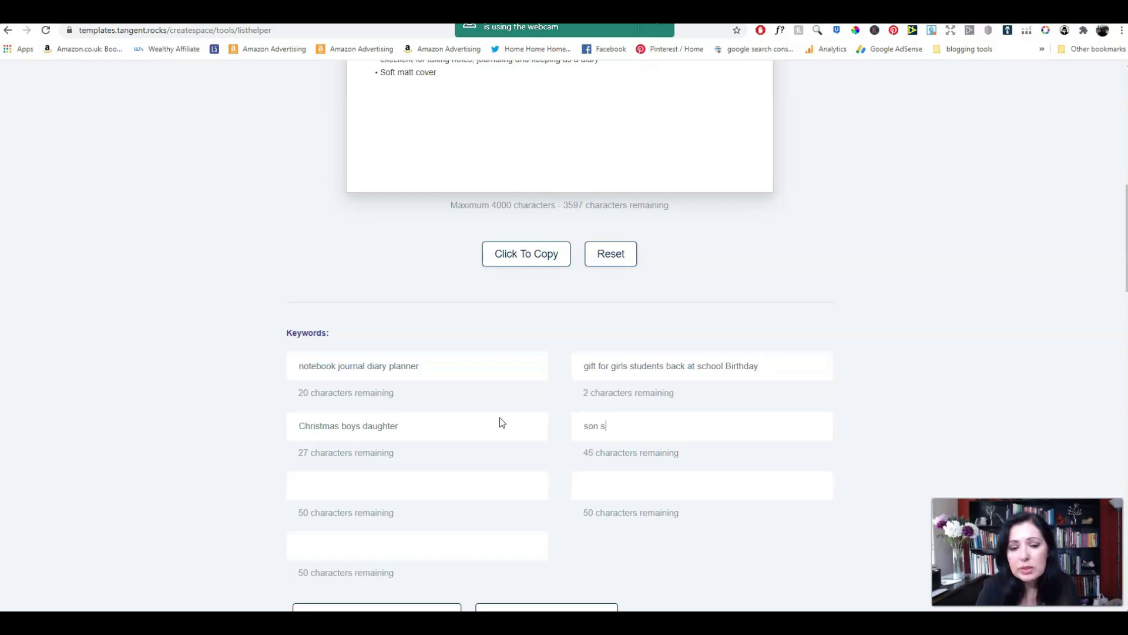
type("ister brother")
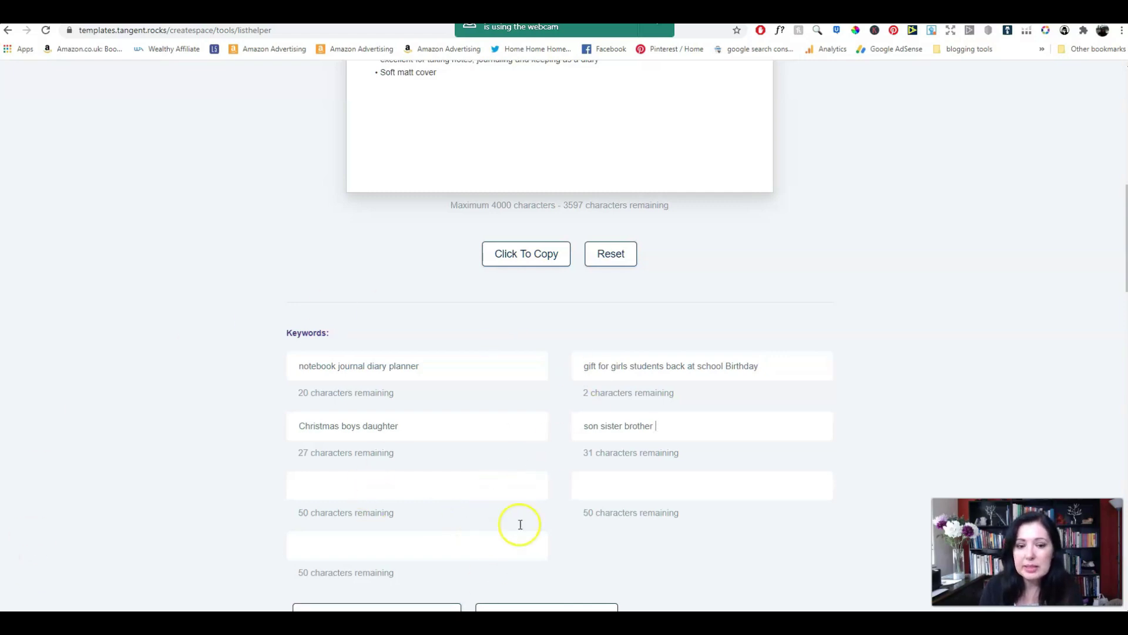
scroll(522, 464, "down", 3)
scroll(298, 423, "down", 1)
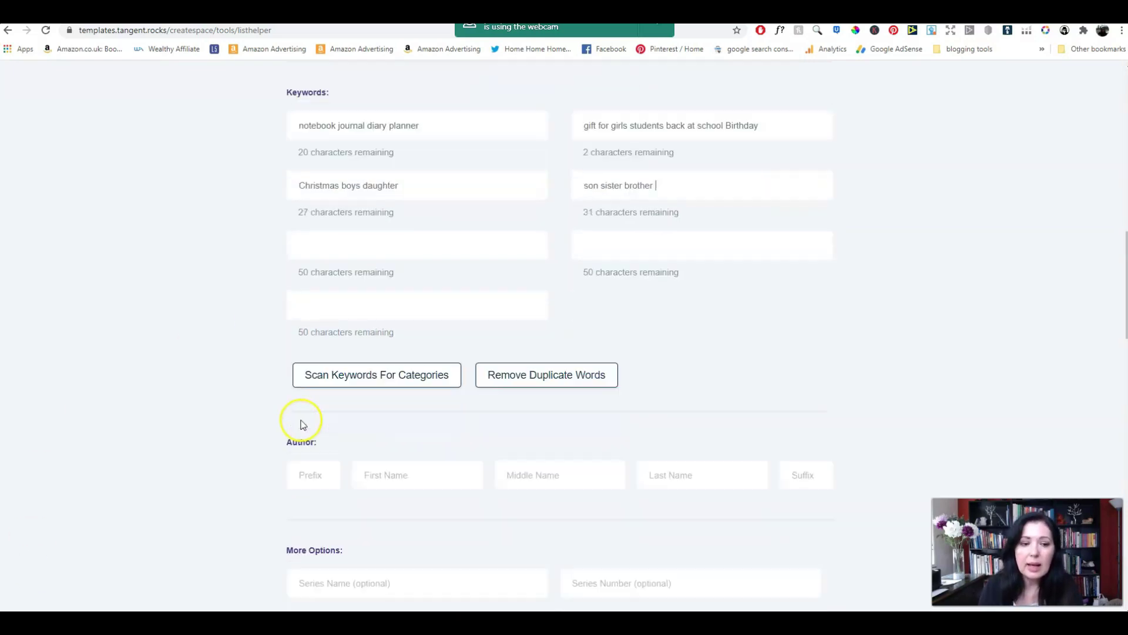
left_click(371, 317)
scroll(262, 310, "down", 2)
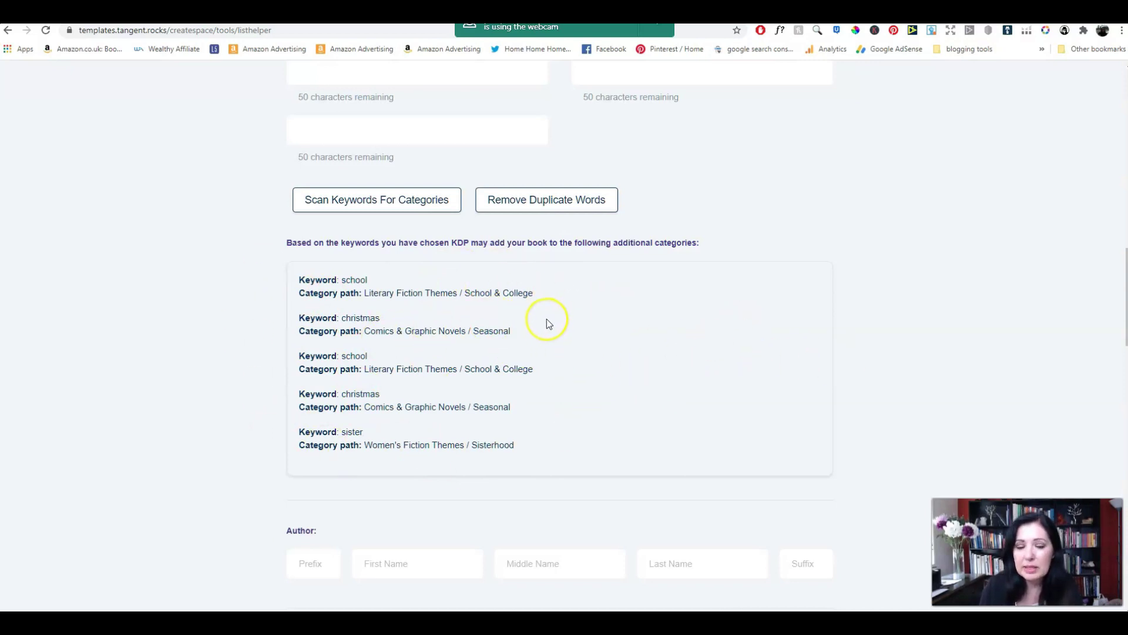
scroll(617, 370, "down", 2)
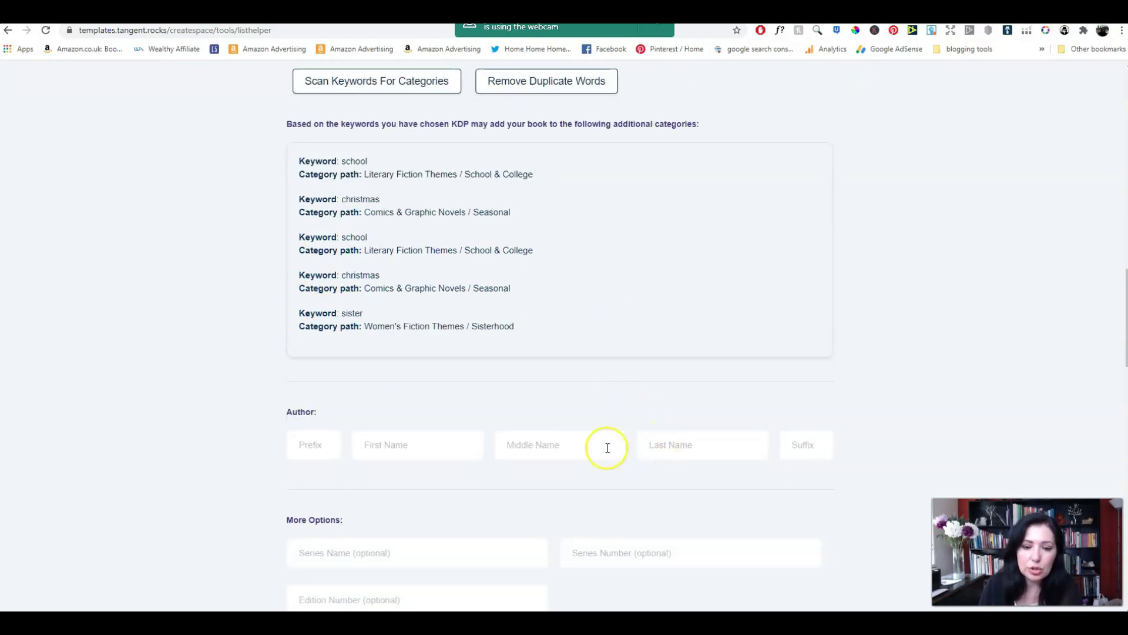
Enter the author's first name and last name in the Author section.
left_click(454, 435)
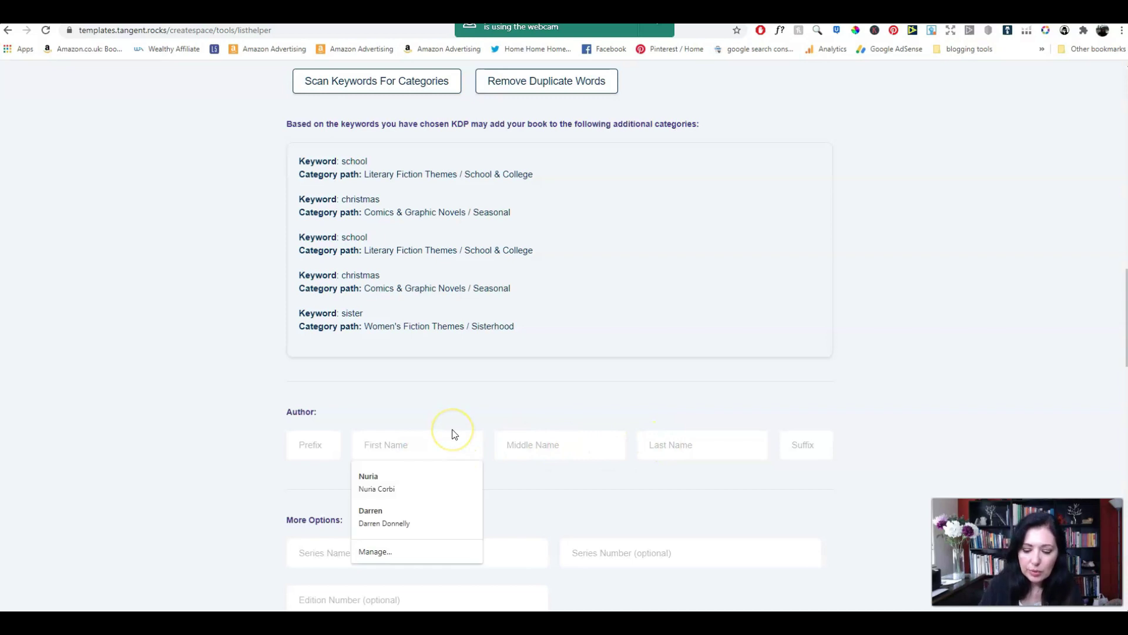
type("Tom")
key("Tab")
key("Tab")
type("Smith")
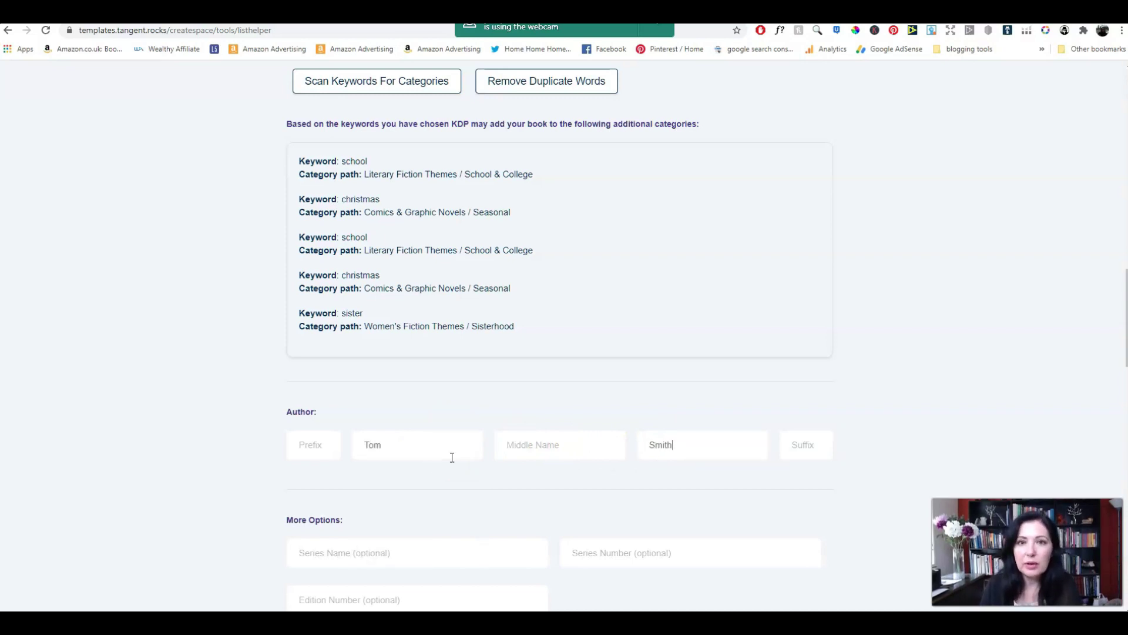
scroll(402, 471, "down", 1)
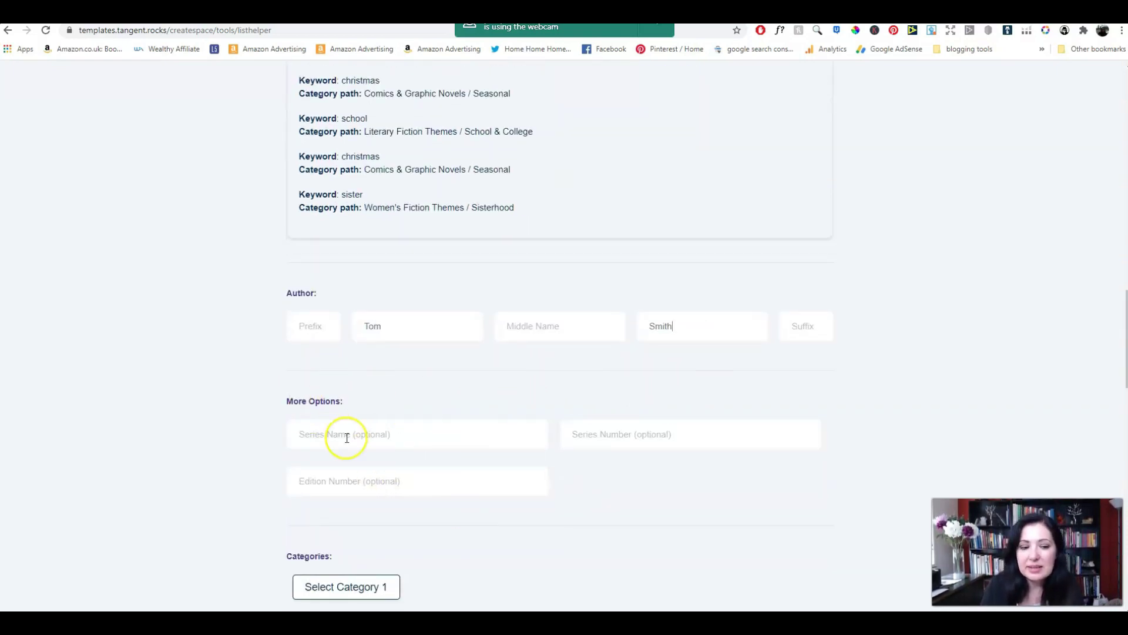
scroll(485, 434, "down", 1)
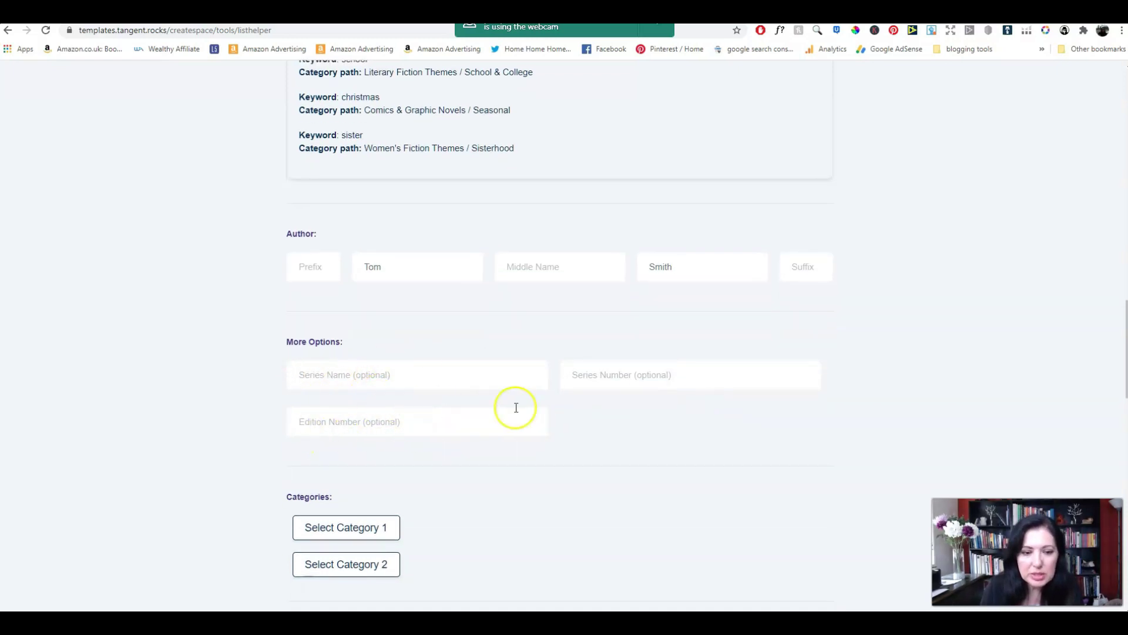
scroll(635, 421, "down", 2)
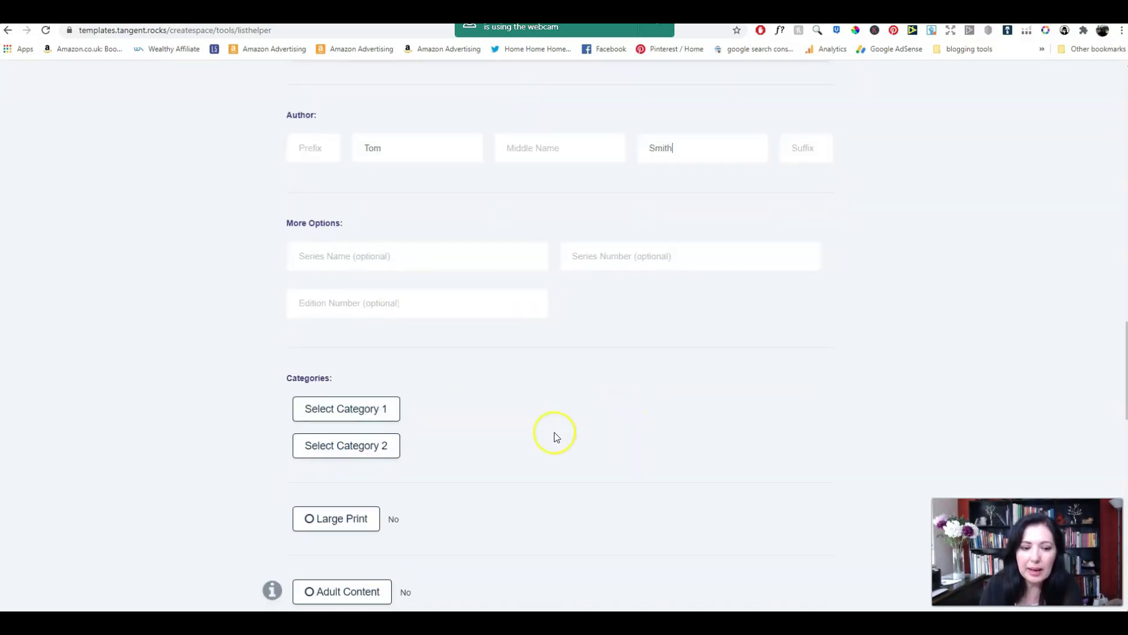
Search the categories for 'notebook' when choosing the first category.
left_click(363, 413)
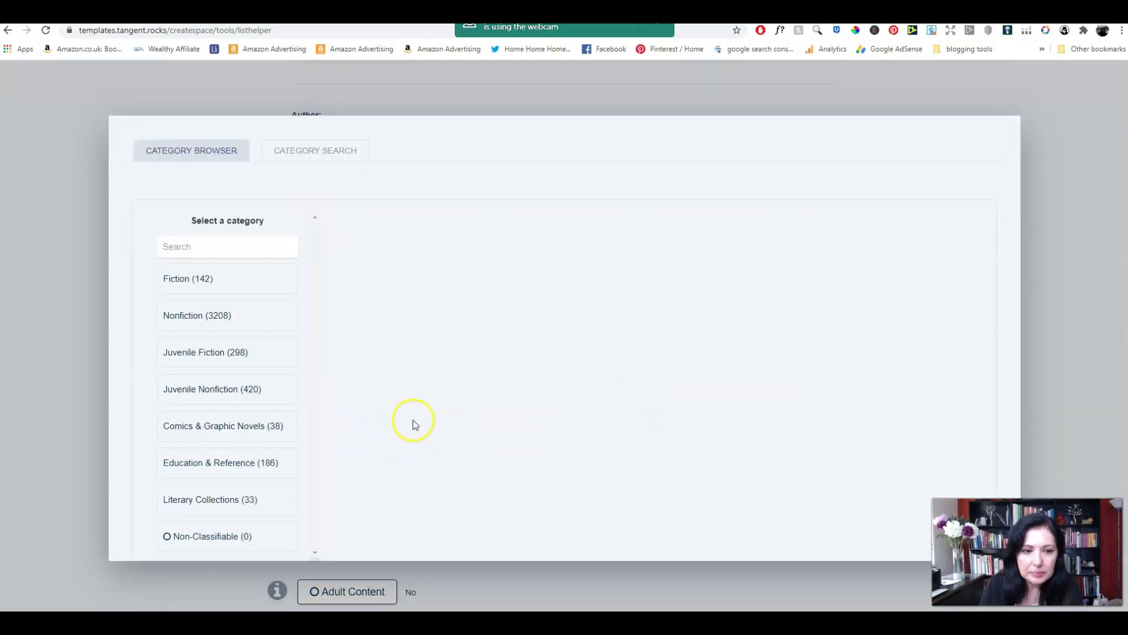
left_click(308, 150)
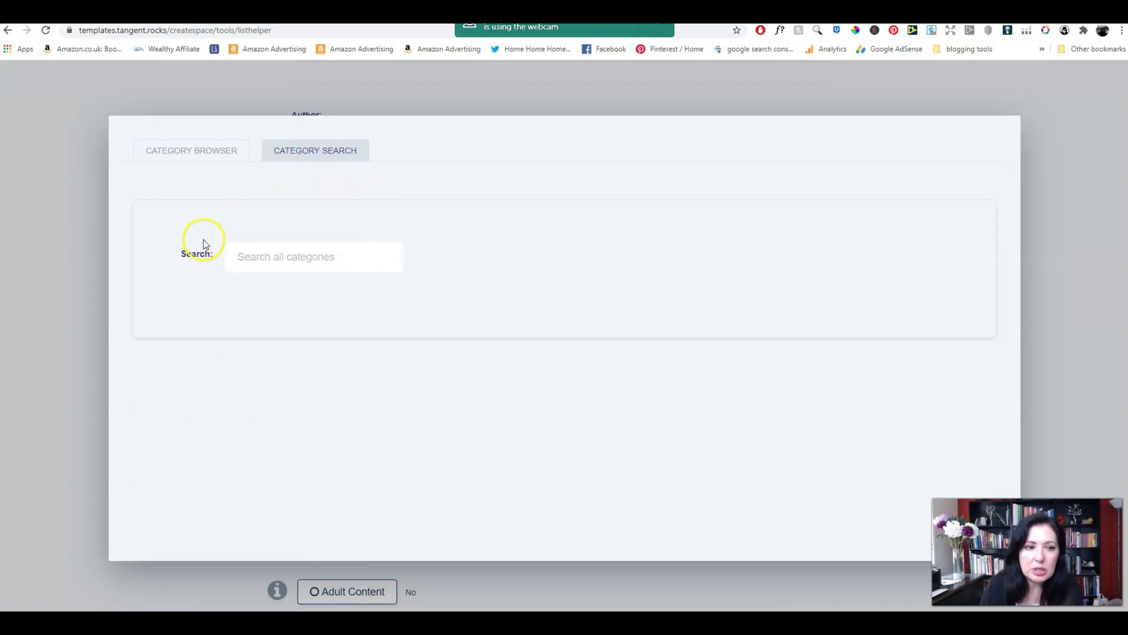
left_click(327, 265)
type("notebook")
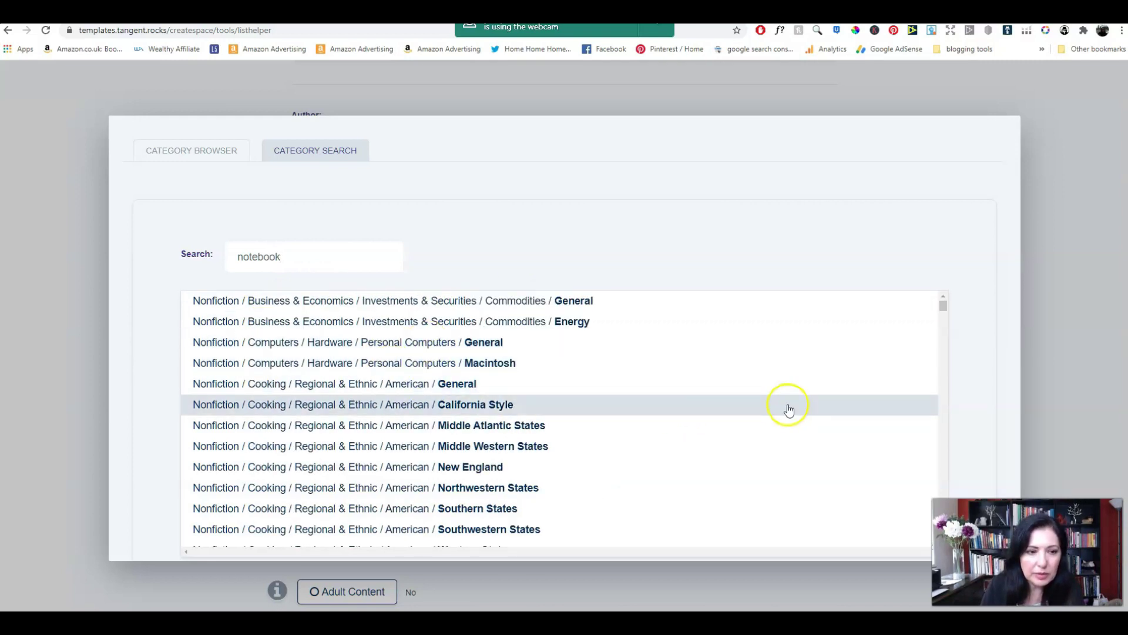
scroll(506, 423, "down", 4)
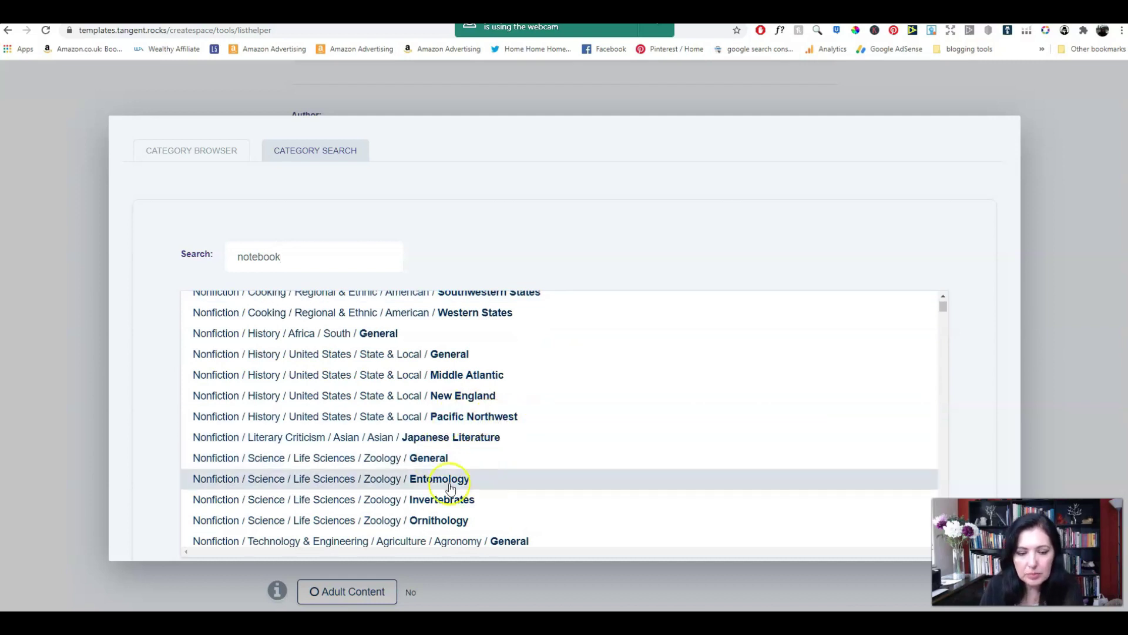
scroll(526, 431, "up", 4)
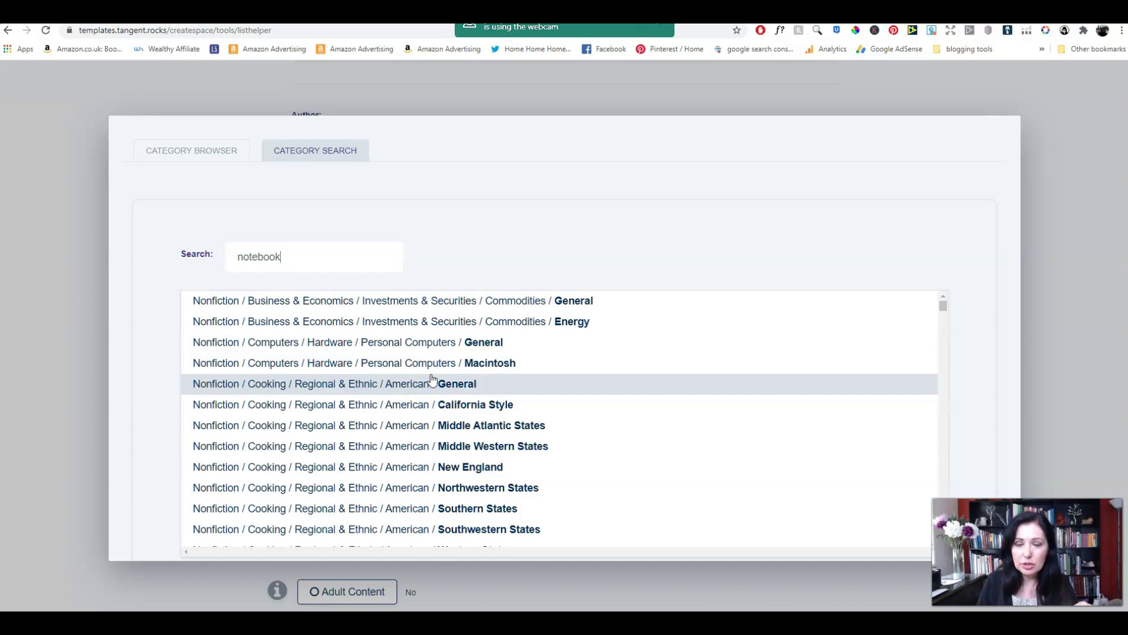
left_click(486, 402)
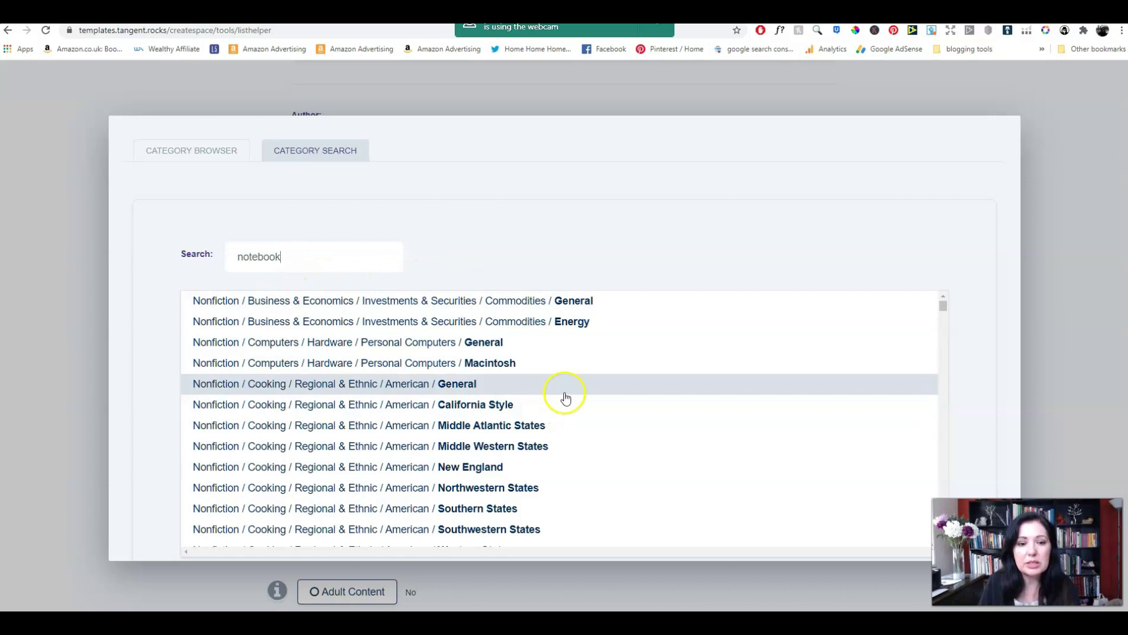
Pick and apply Nonfiction / Business & Economics / Investments & Securities / Commodities / Energy as category 1.
scroll(555, 406, "down", 3)
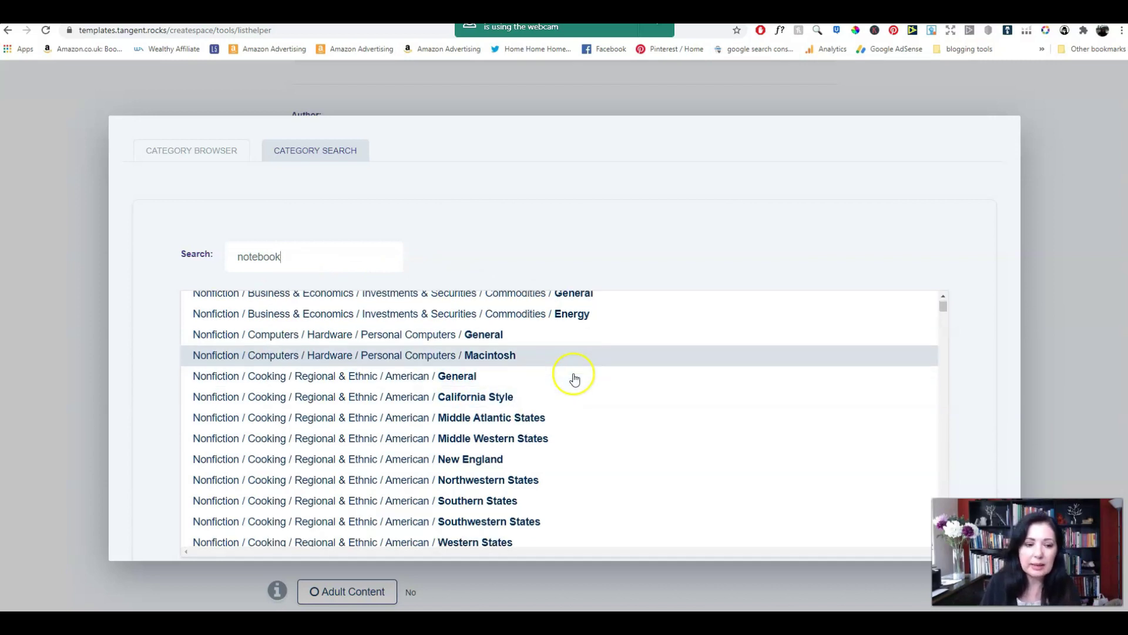
scroll(526, 385, "up", 2)
scroll(529, 380, "down", 4)
scroll(520, 391, "down", 1)
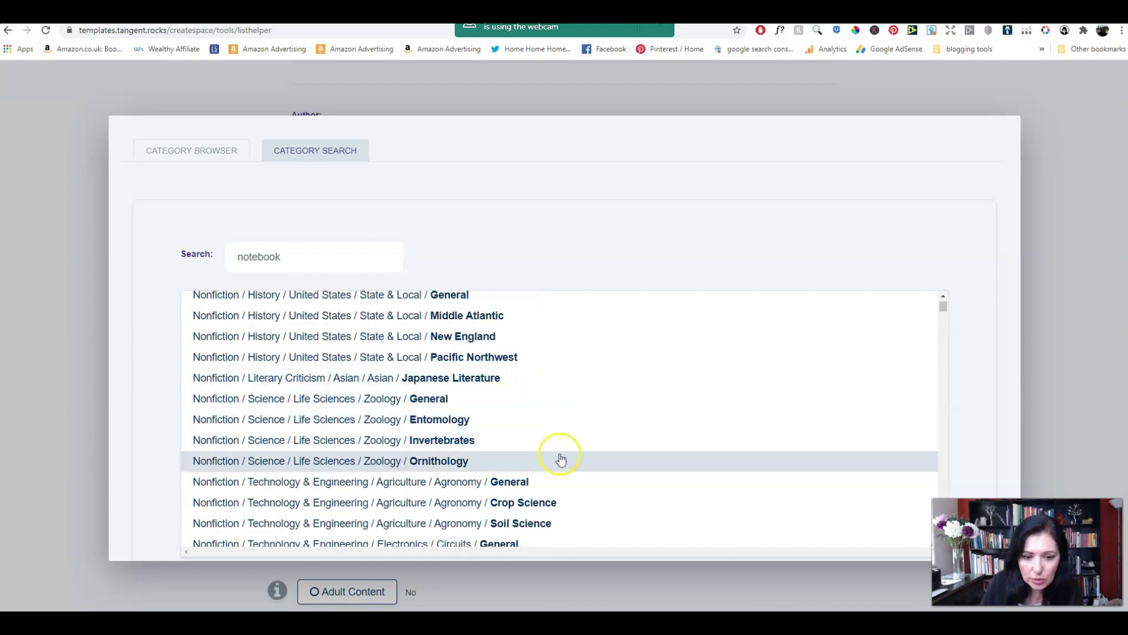
scroll(571, 432, "down", 2)
scroll(571, 382, "up", 5)
left_click(570, 296)
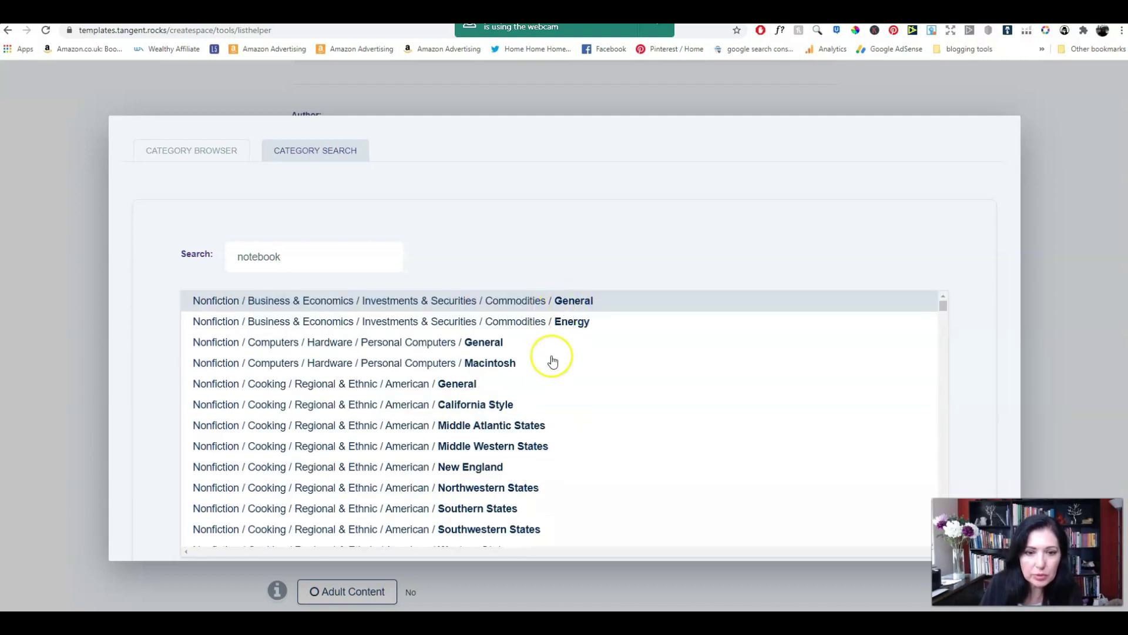
left_click(510, 332)
left_click(908, 185)
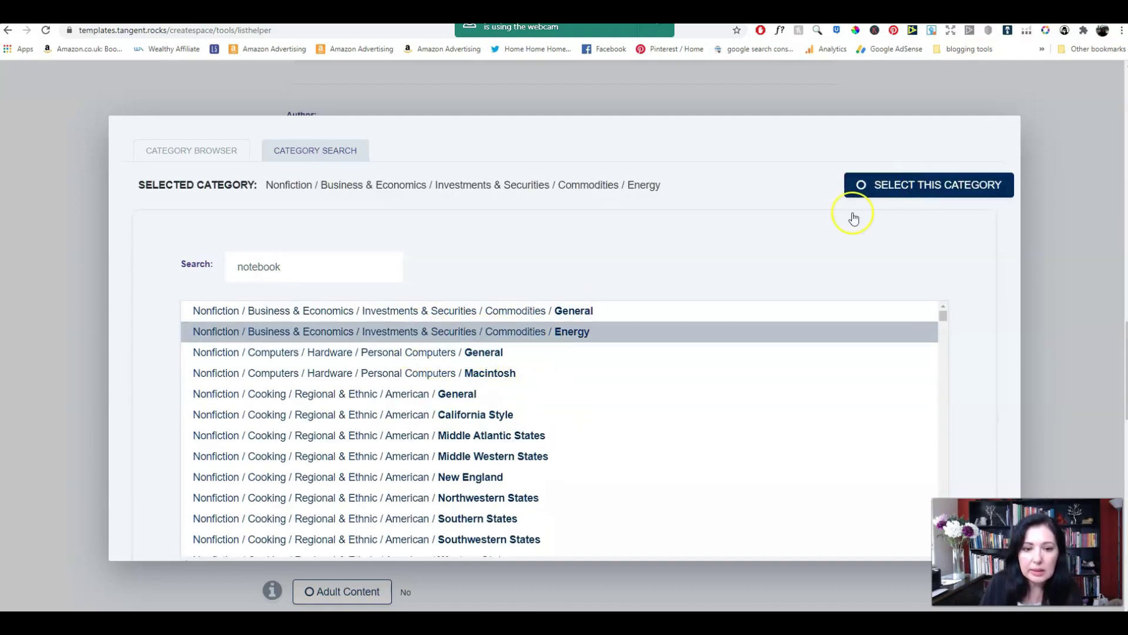
left_click(373, 451)
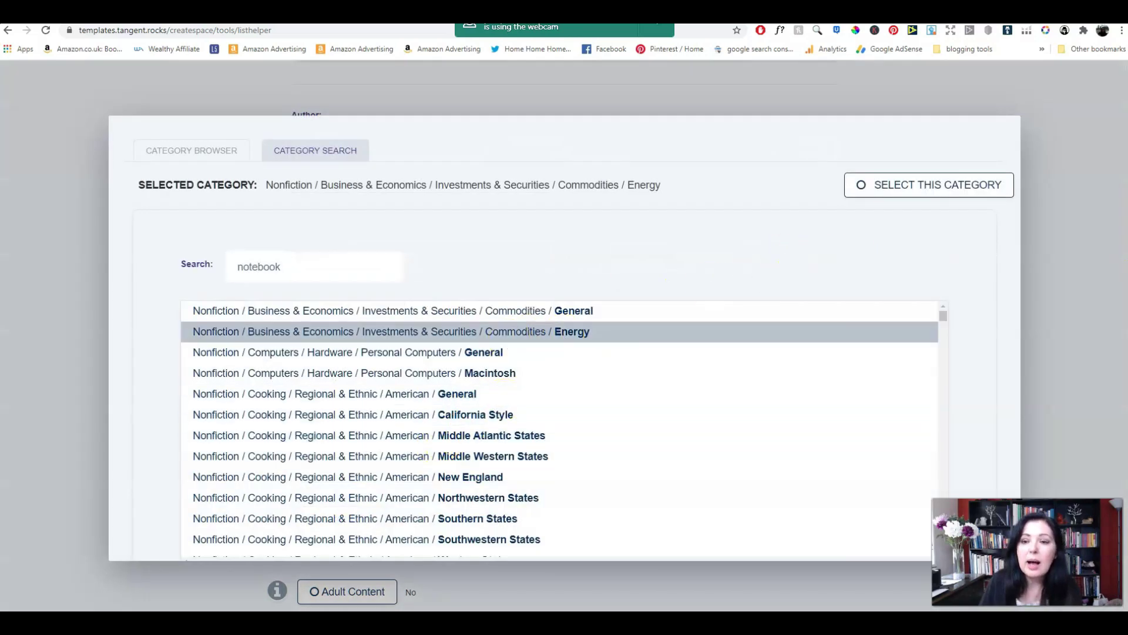
left_click(1033, 169)
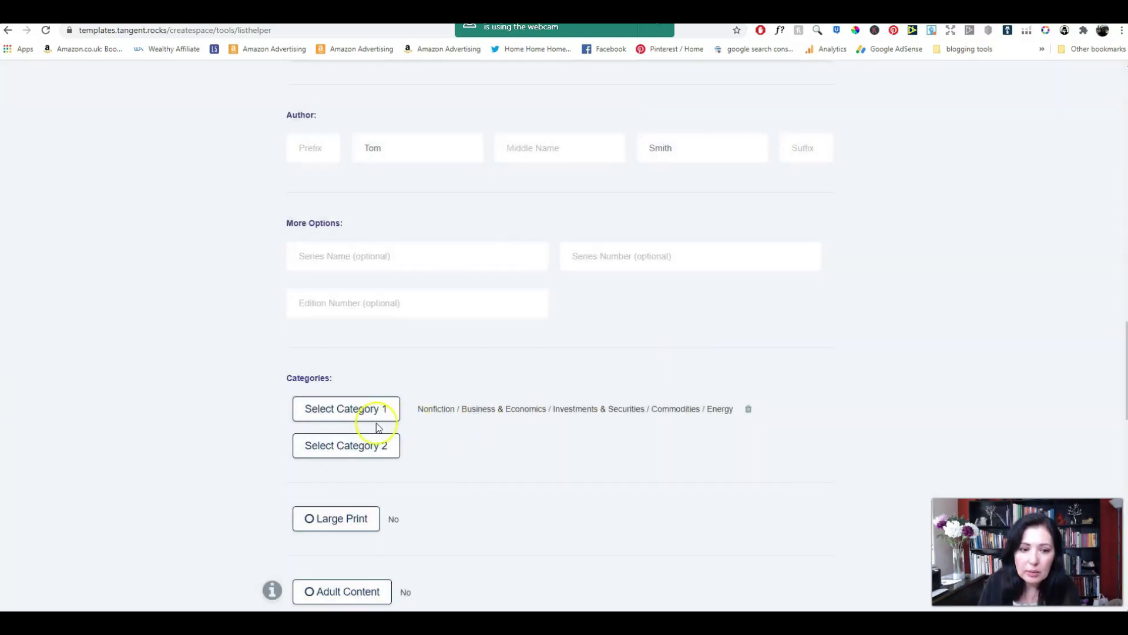
Browse to Nonfiction > House & Home > Cleaning, Caretaking & Organizing and confirm it as category 2.
left_click(371, 454)
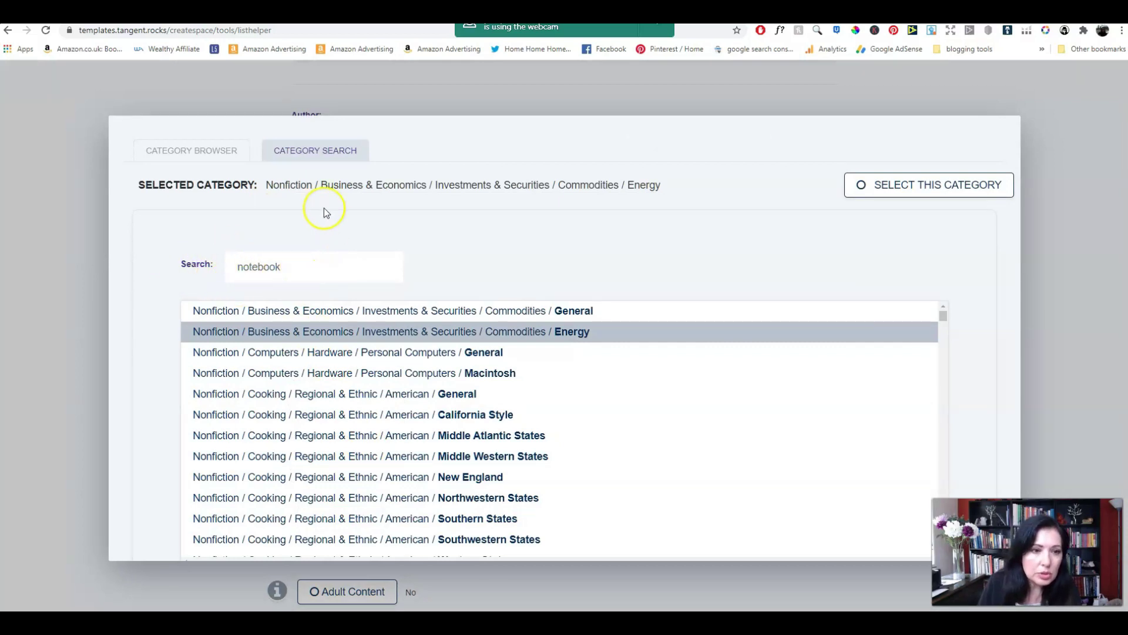
left_click(224, 157)
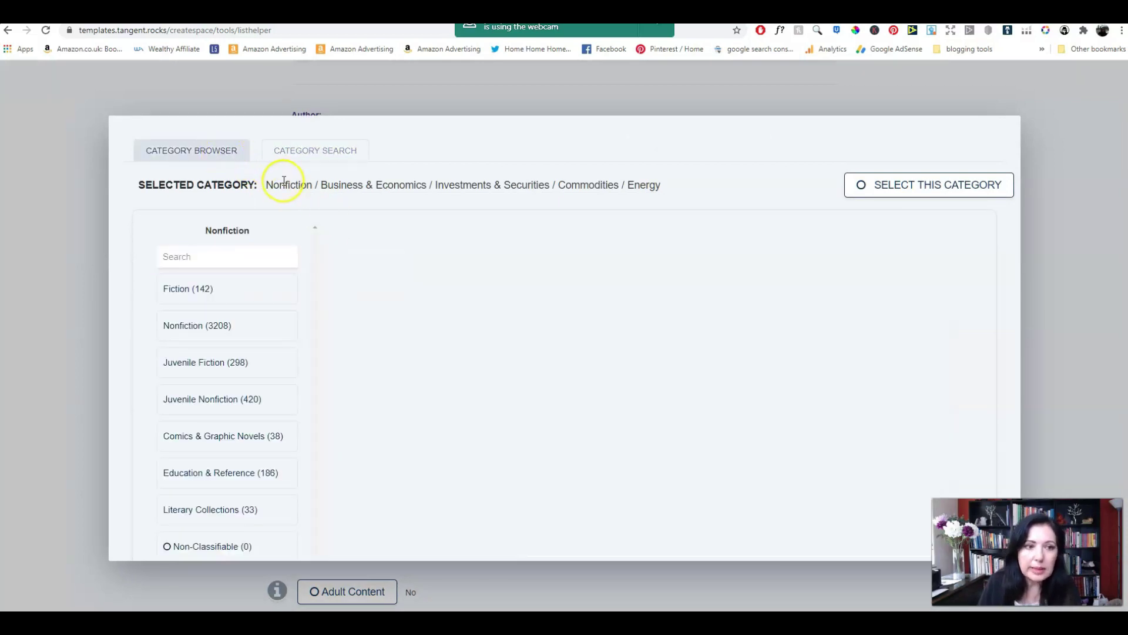
left_click(205, 332)
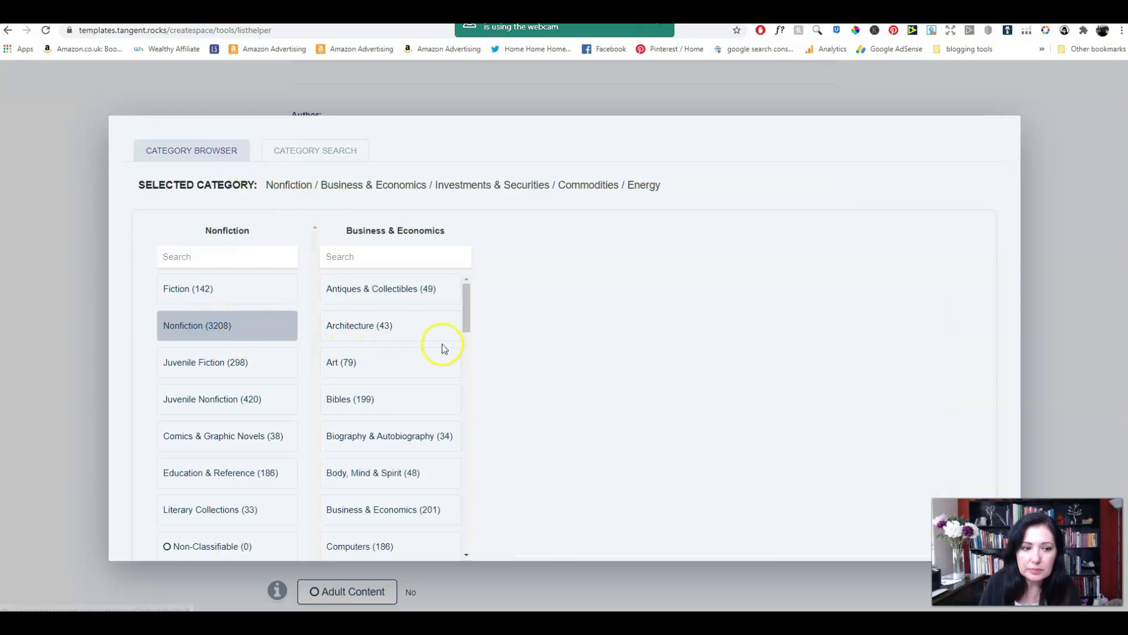
left_click_drag(466, 307, 469, 334)
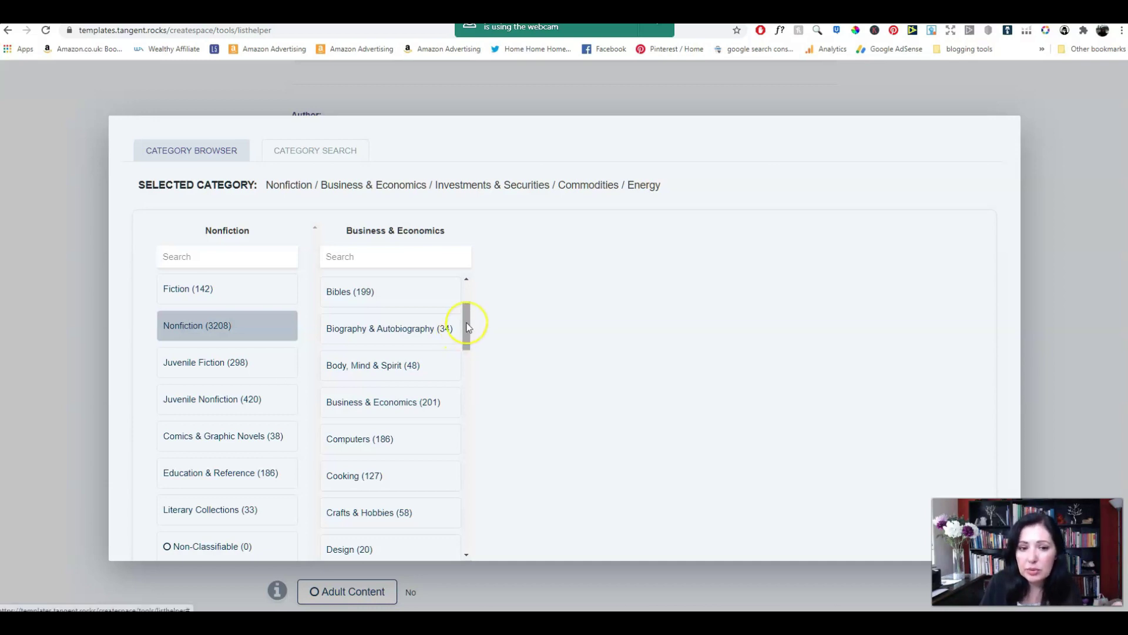
left_click_drag(469, 327, 471, 340)
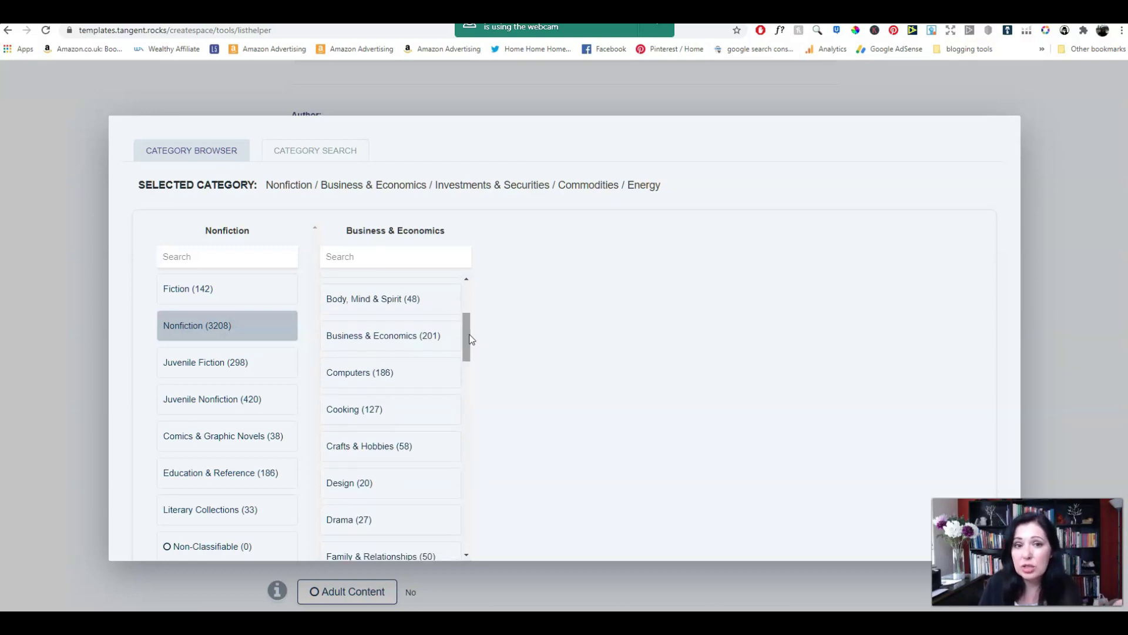
left_click(470, 335)
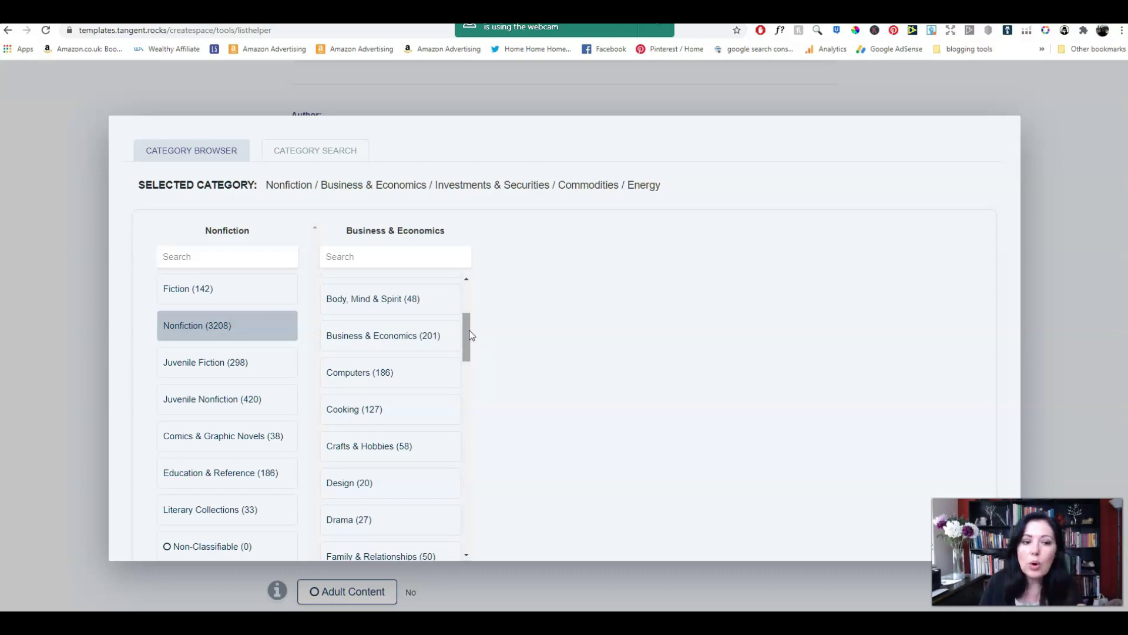
left_click(415, 345)
left_click(464, 336)
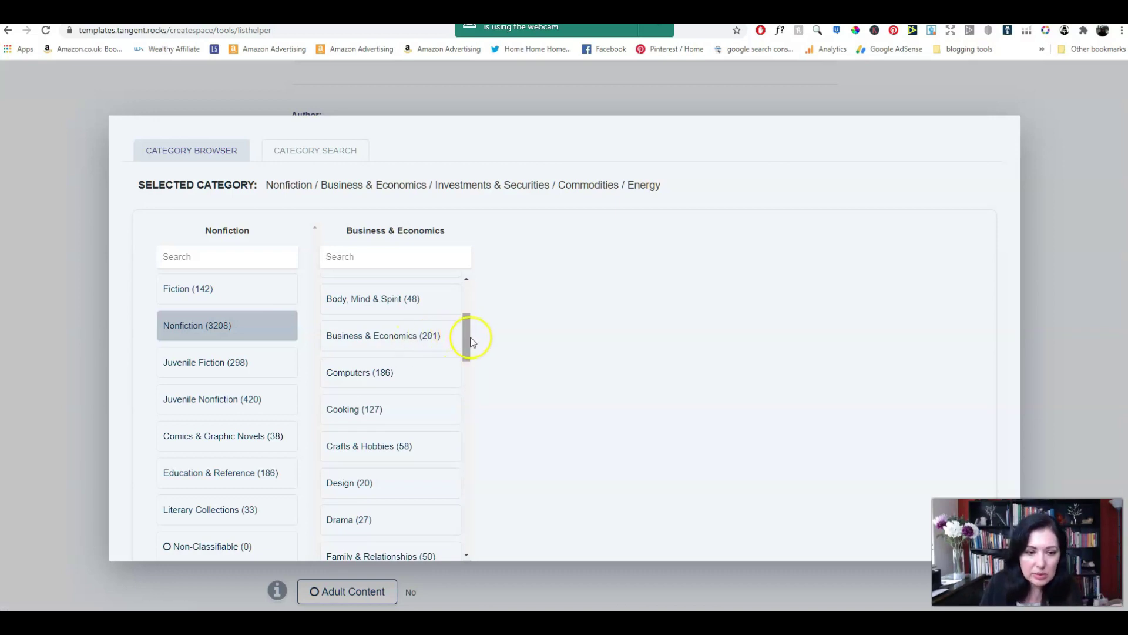
left_click_drag(468, 330, 415, 378)
left_click(377, 414)
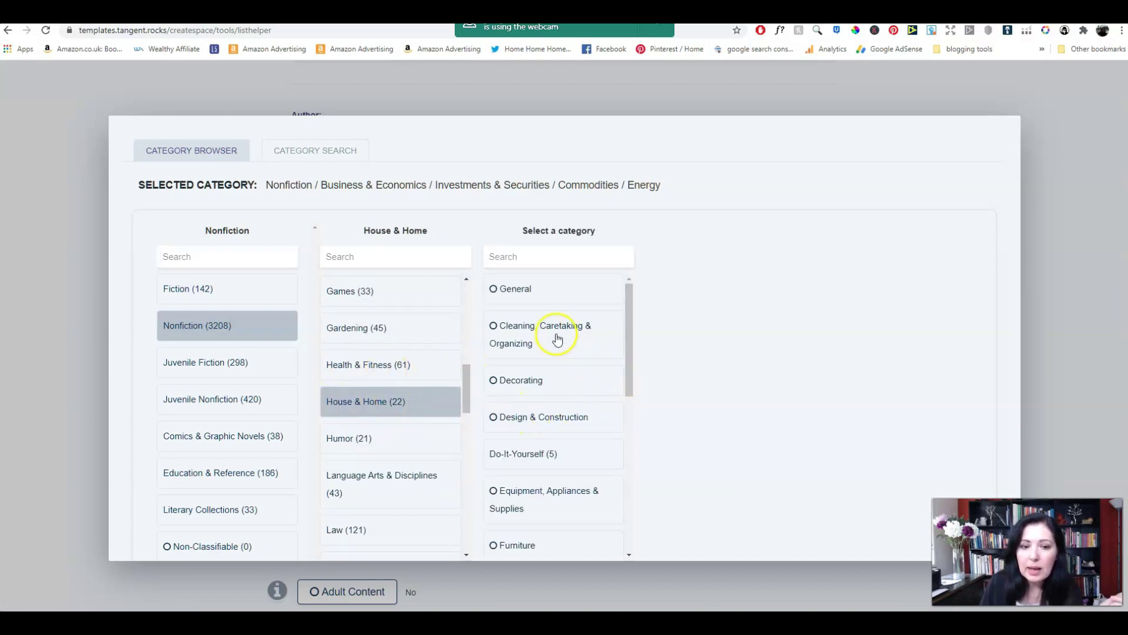
left_click(557, 340)
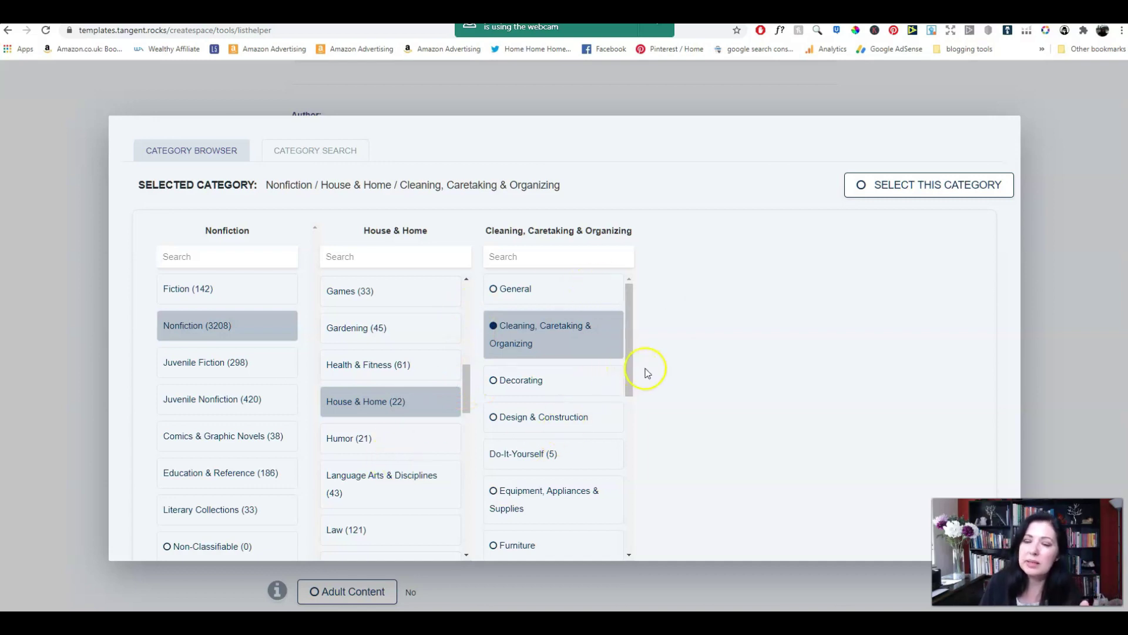
left_click(924, 203)
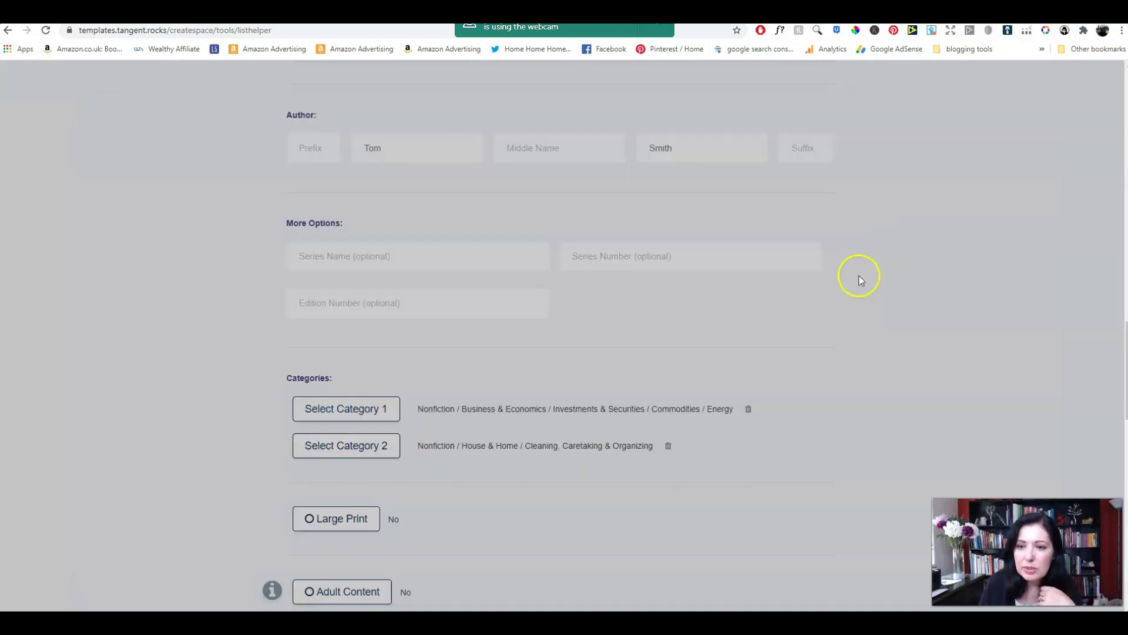
Name the listing profile 'unicorn notebook' and save it.
scroll(448, 483, "down", 2)
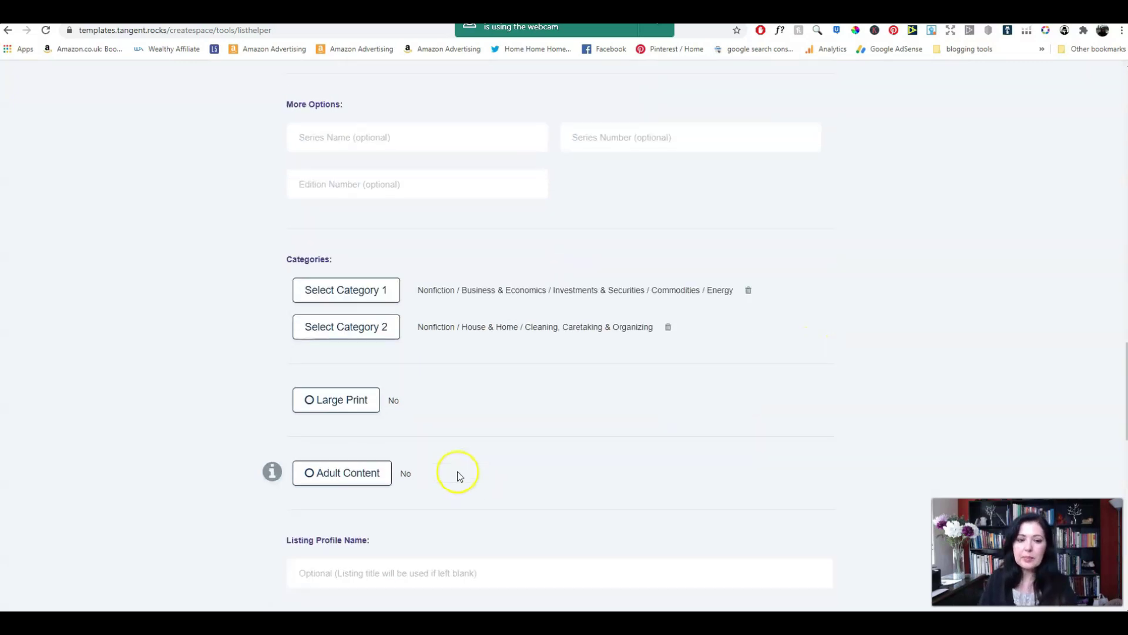
scroll(616, 383, "down", 2)
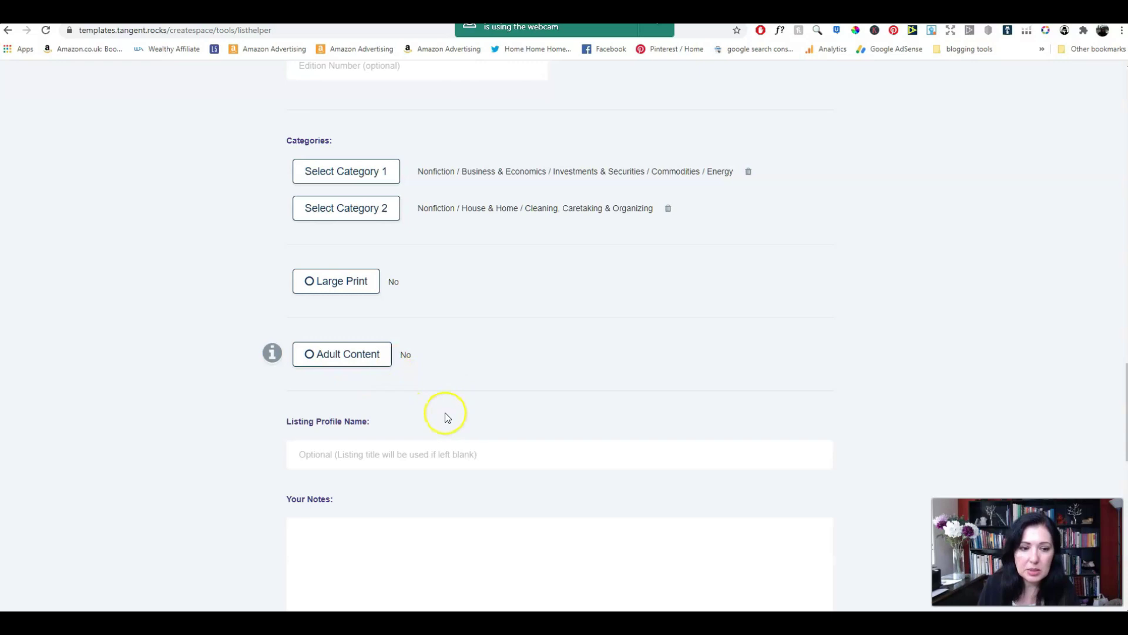
left_click(376, 452)
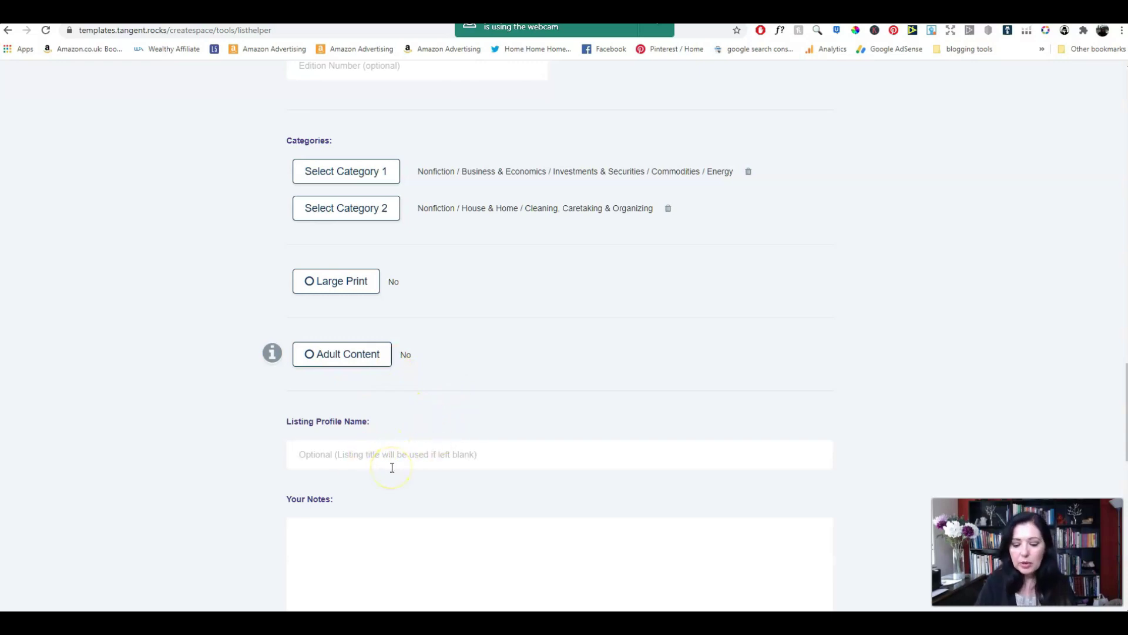
type("unicorn notebook")
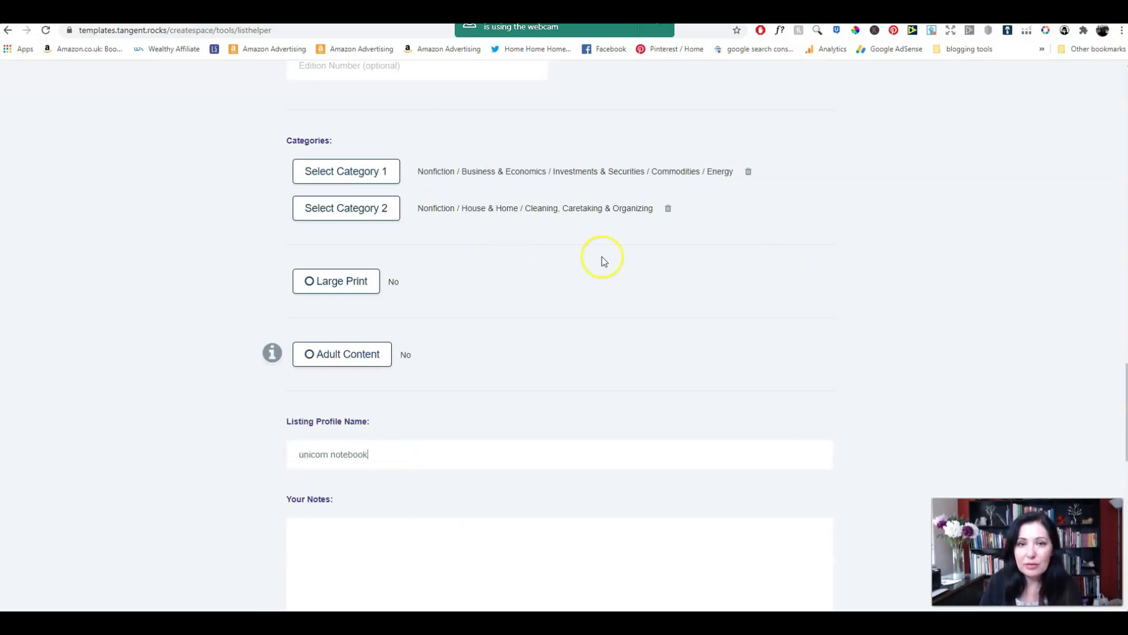
scroll(675, 379, "down", 1)
scroll(670, 379, "down", 4)
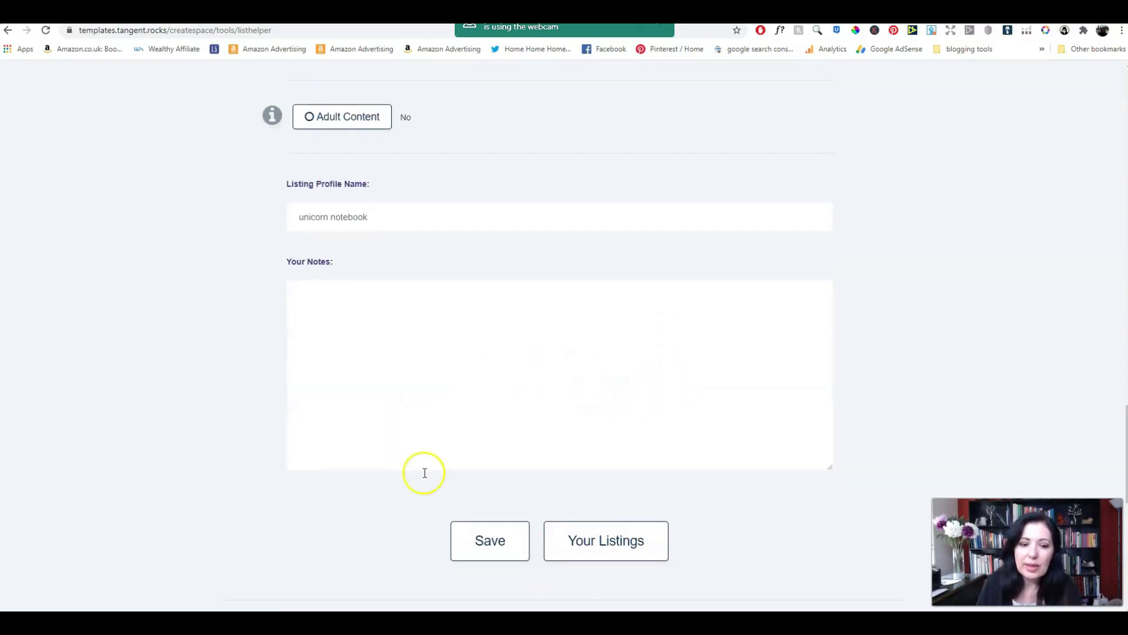
left_click(480, 545)
Go to the List Helper extension's download page.
scroll(588, 469, "down", 2)
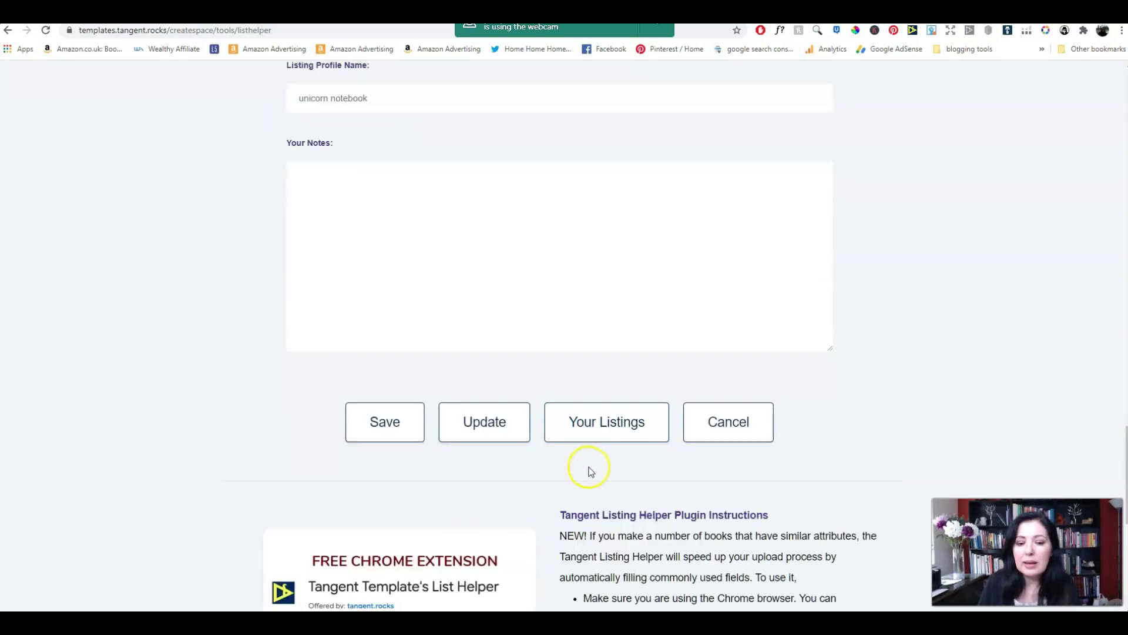
scroll(529, 485, "down", 3)
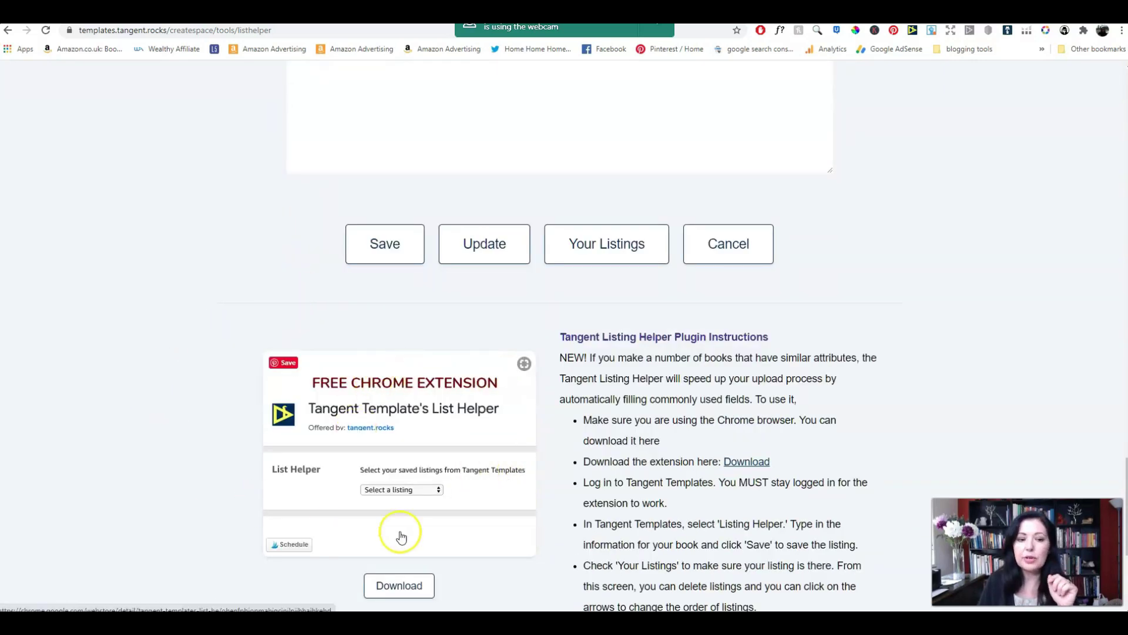
left_click(285, 547)
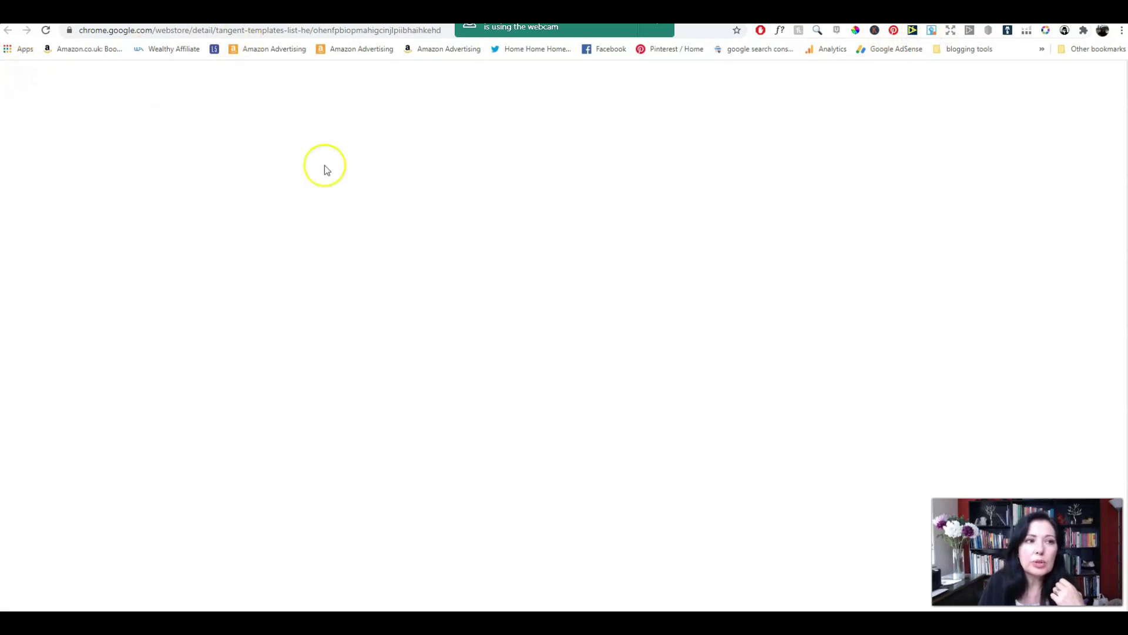
Close the extension tab and start a new paperback title from the KDP bookshelf.
key("ctrl+w")
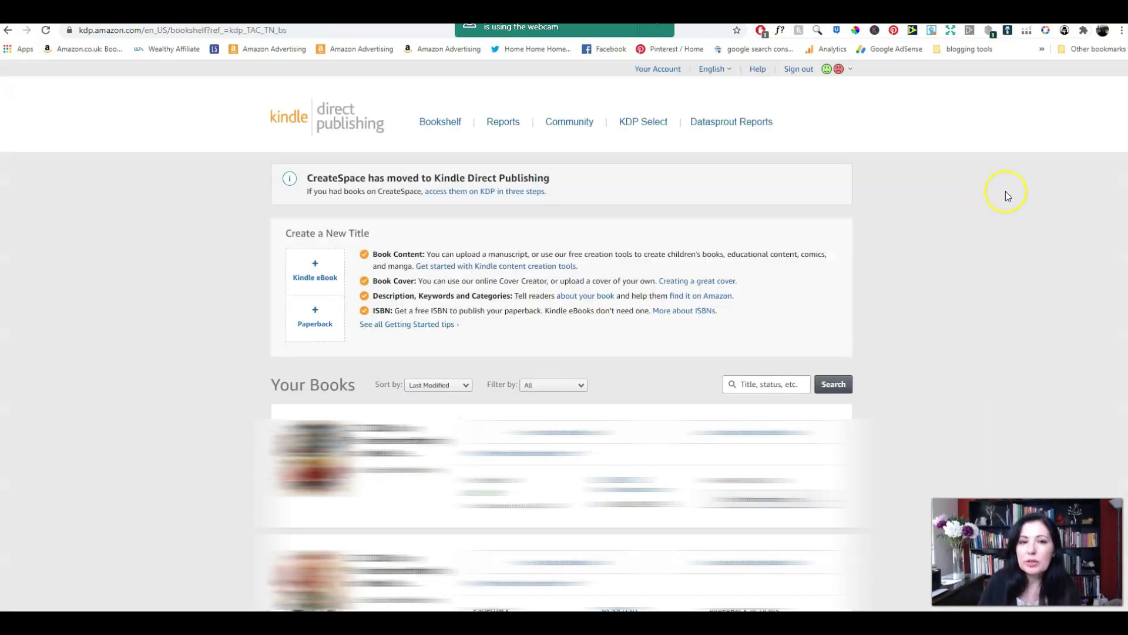
left_click(326, 316)
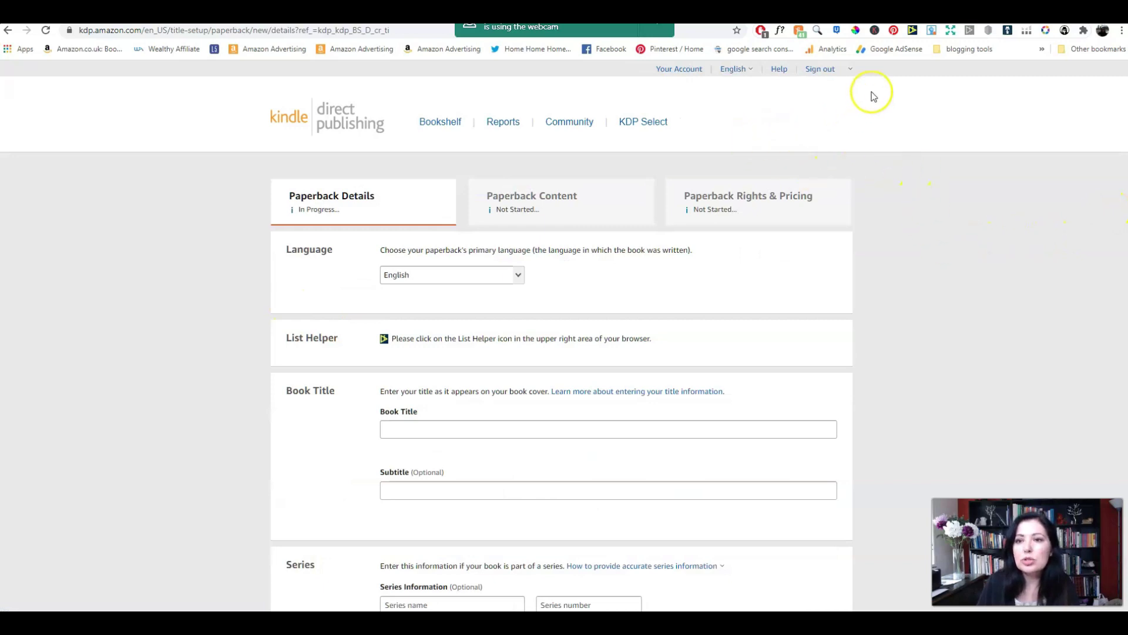
Bring up the List Helper extension over the Paperback Details page.
left_click(913, 32)
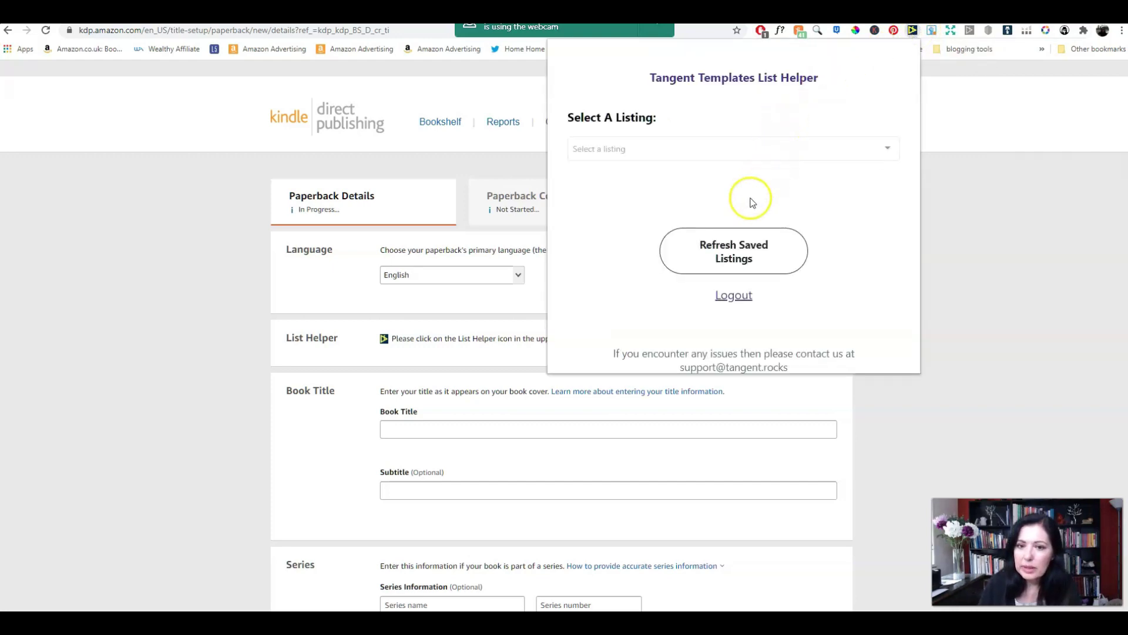
Refresh saved listings, load 'unicorn notebook' into the form, and dismiss the categories dialog.
double_click(750, 268)
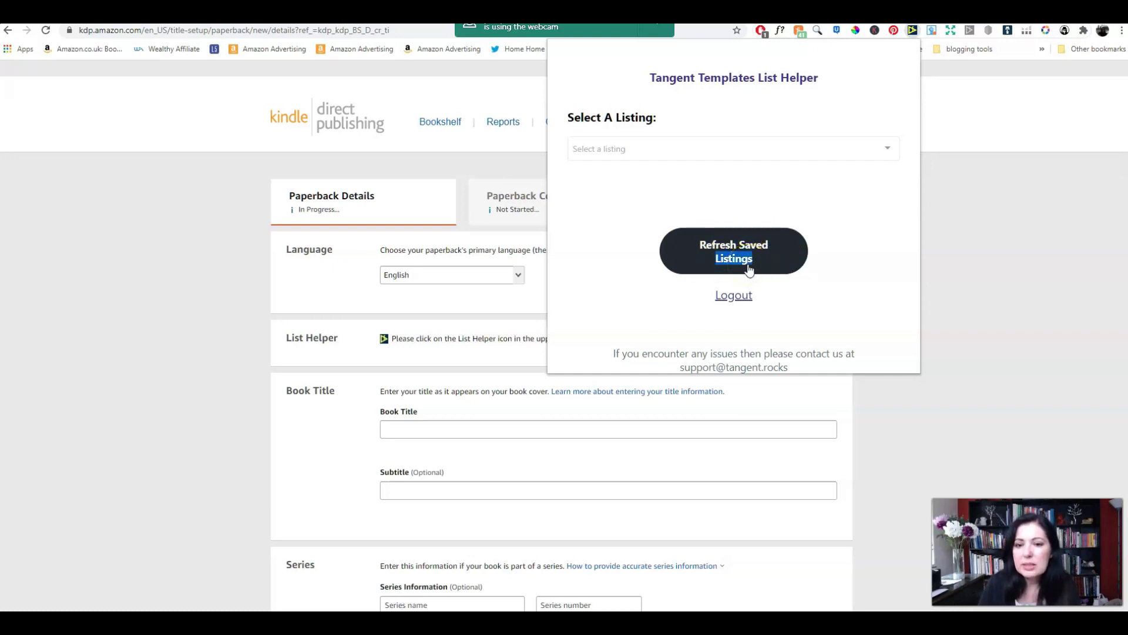
left_click(723, 149)
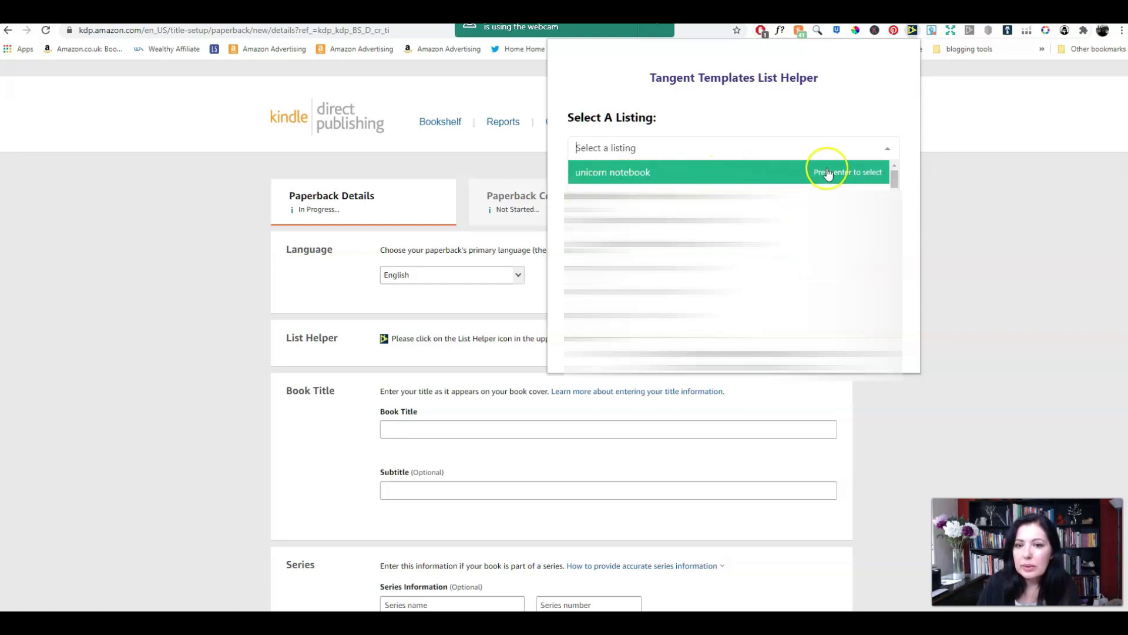
left_click(676, 178)
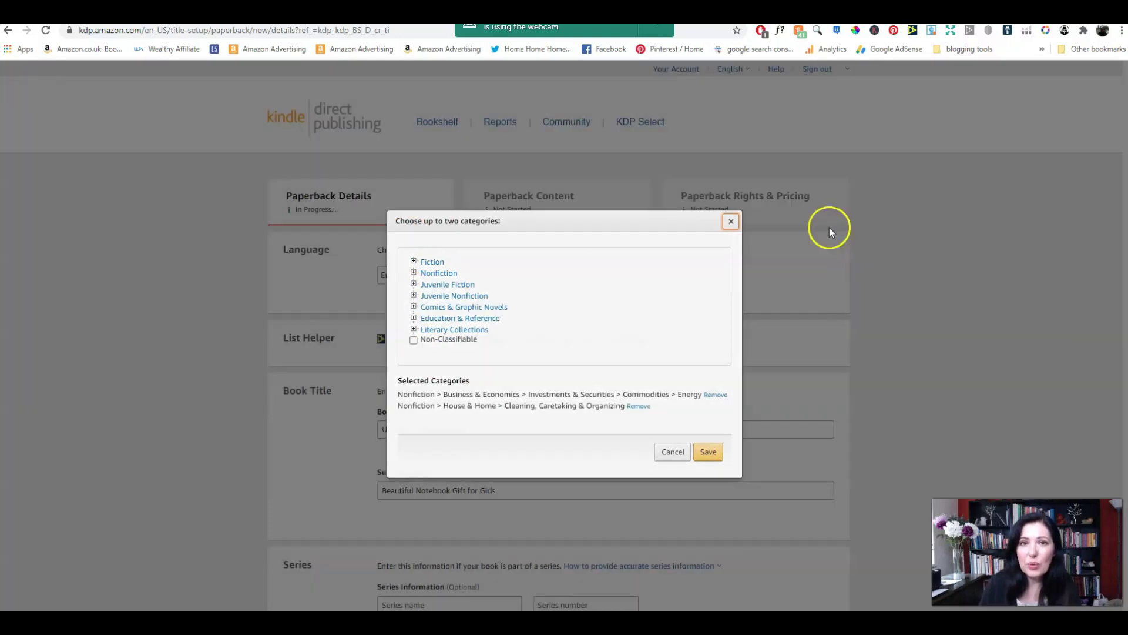
left_click(829, 227)
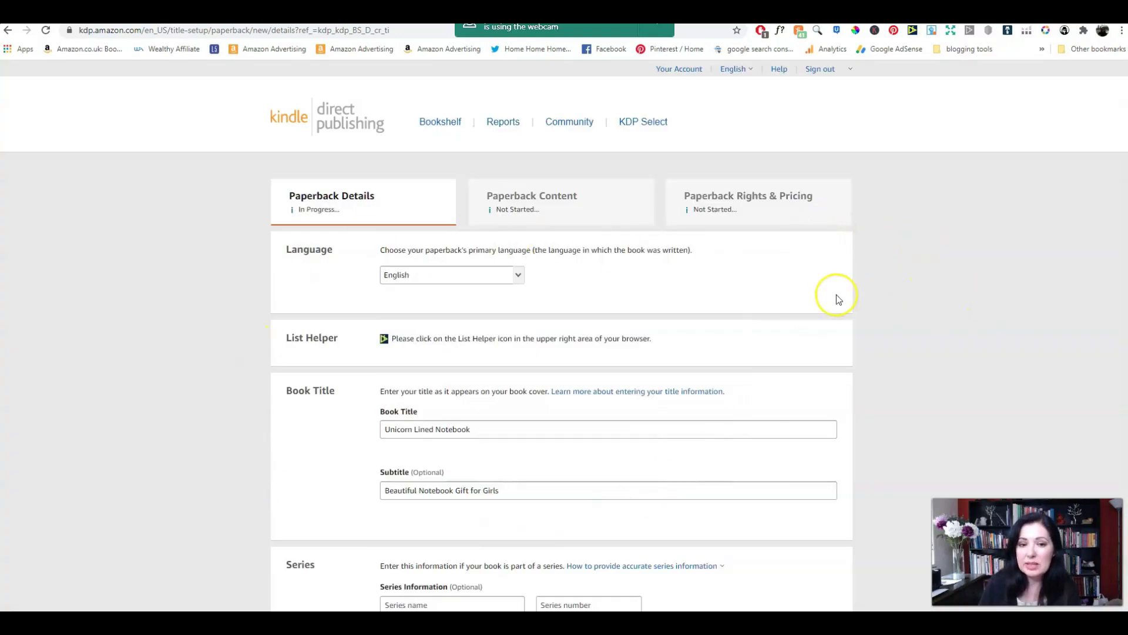
Save the filled paperback details and continue to Paperback Content.
scroll(932, 285, "down", 2)
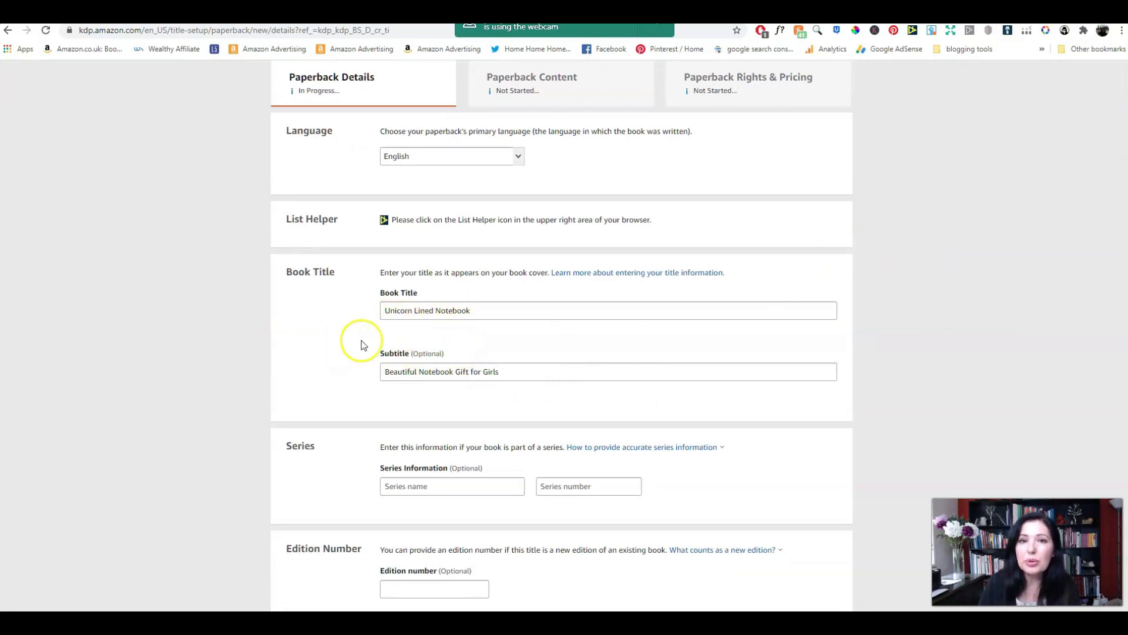
scroll(361, 344, "down", 2)
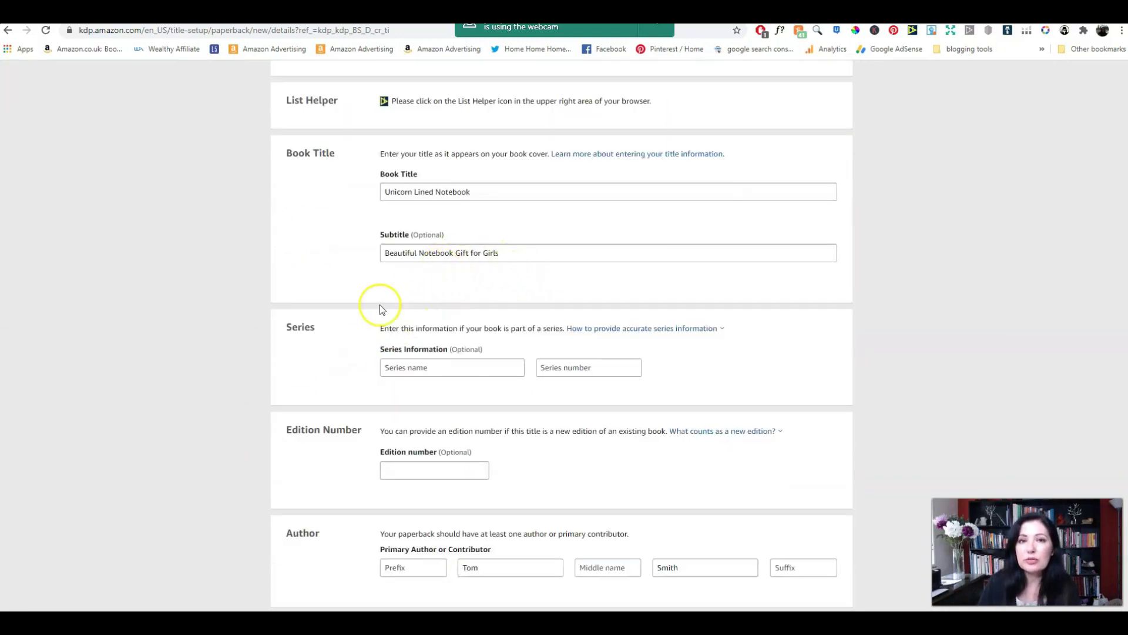
scroll(588, 412, "down", 10)
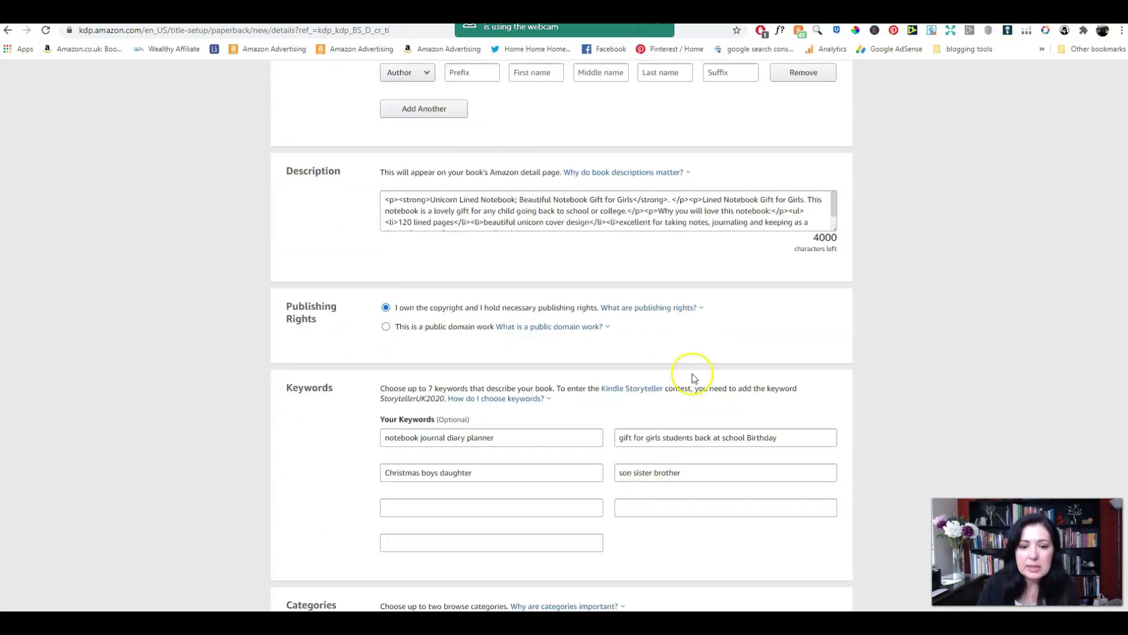
scroll(688, 378, "down", 1)
scroll(853, 418, "down", 4)
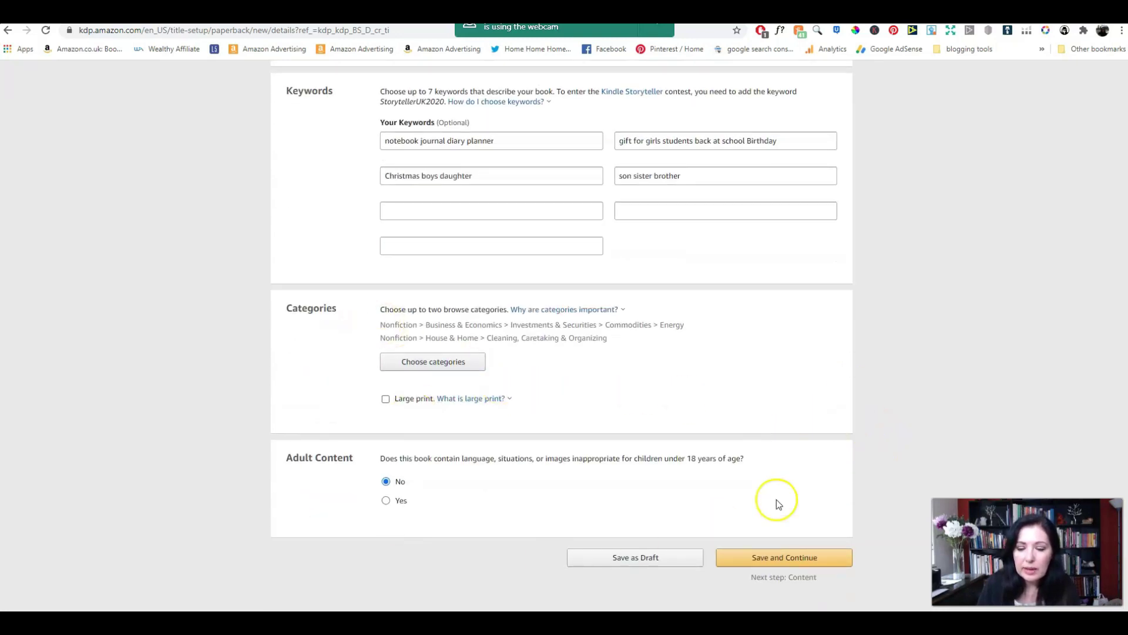
scroll(776, 500, "down", 1)
left_click(755, 504)
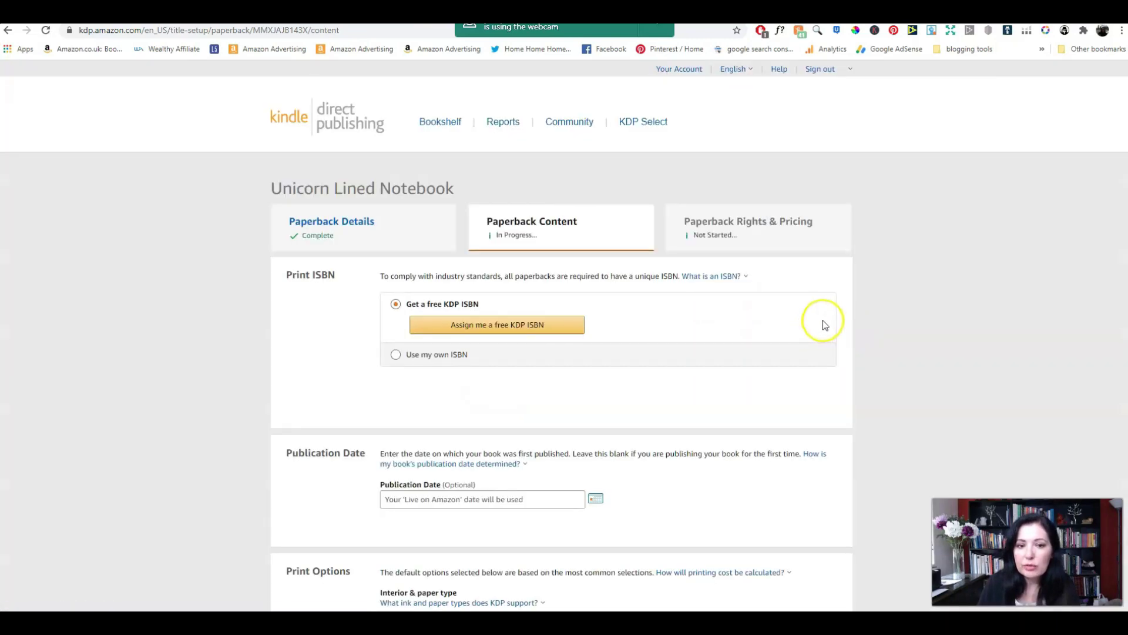
Return from Paperback Content to the Paperback Details tab for 'Unicorn Lined Notebook'.
scroll(823, 323, "down", 2)
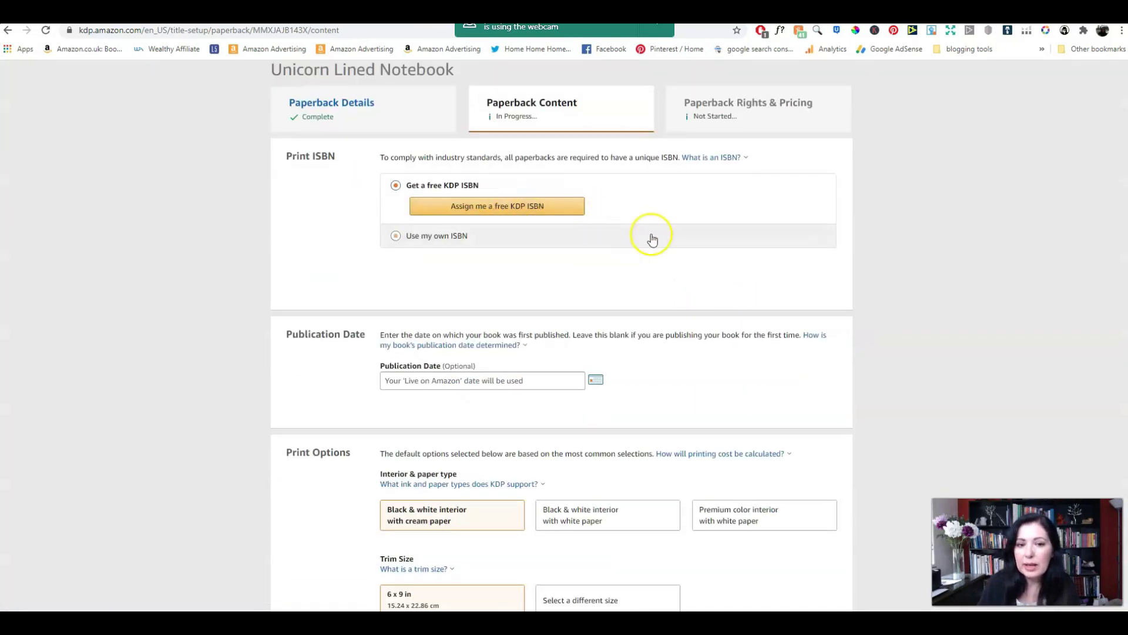
scroll(841, 271, "down", 1)
scroll(672, 315, "down", 3)
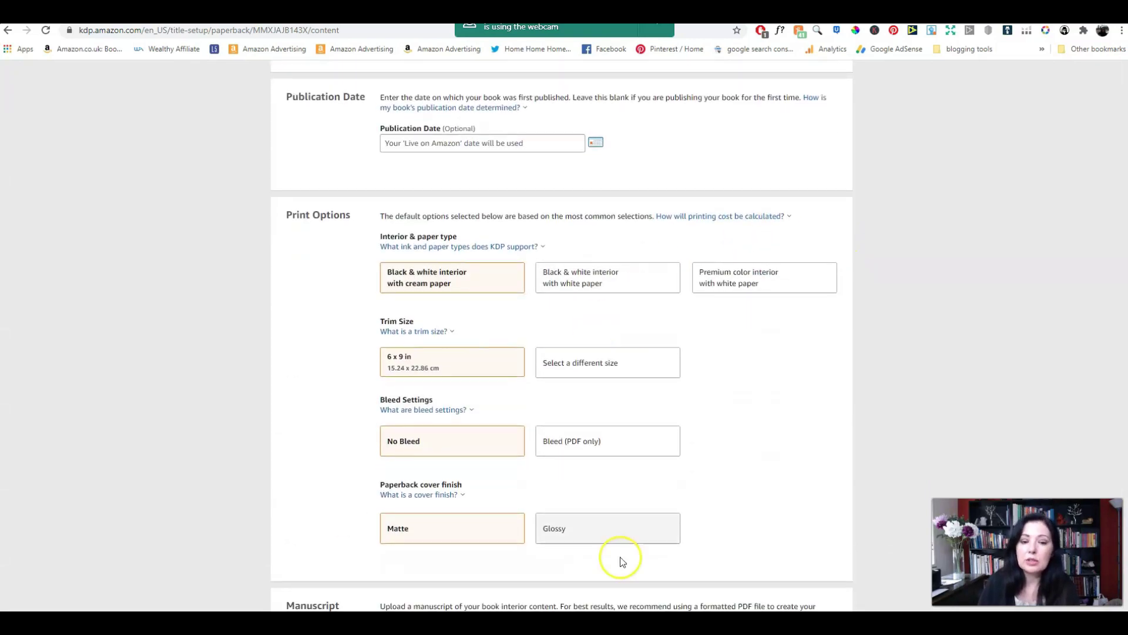
scroll(993, 394, "up", 3)
scroll(984, 387, "up", 3)
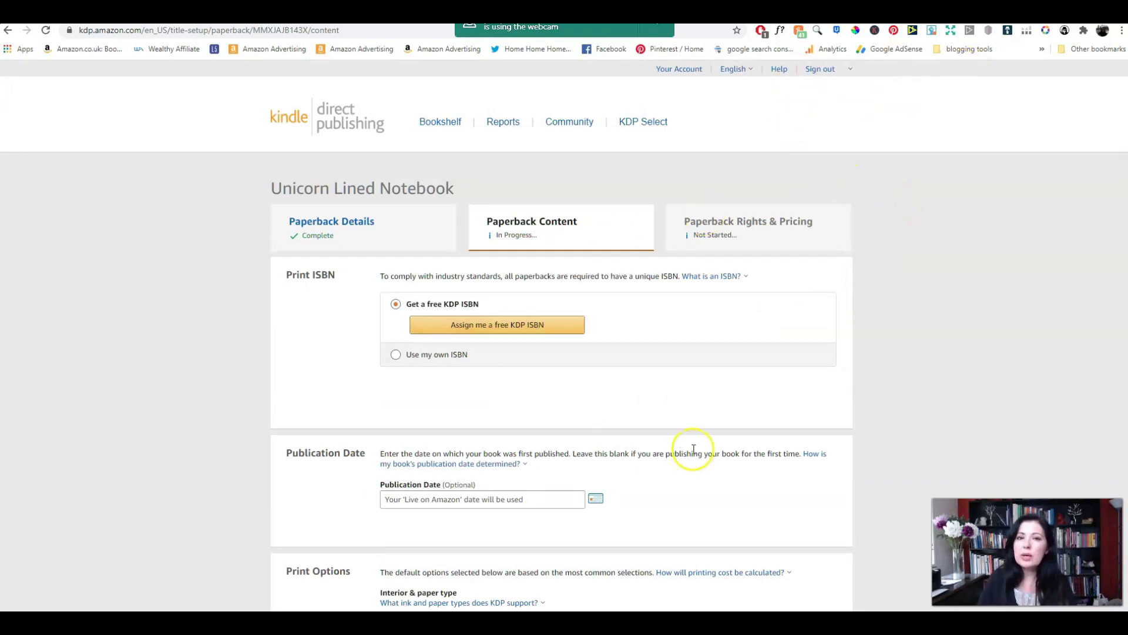
scroll(547, 412, "down", 1)
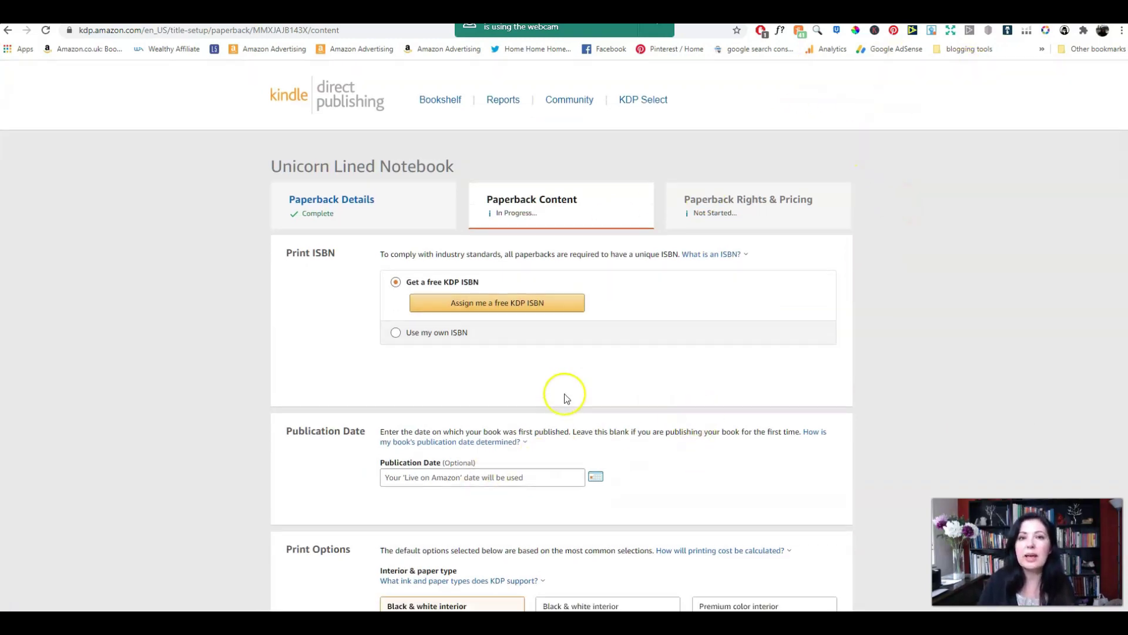
left_click(390, 156)
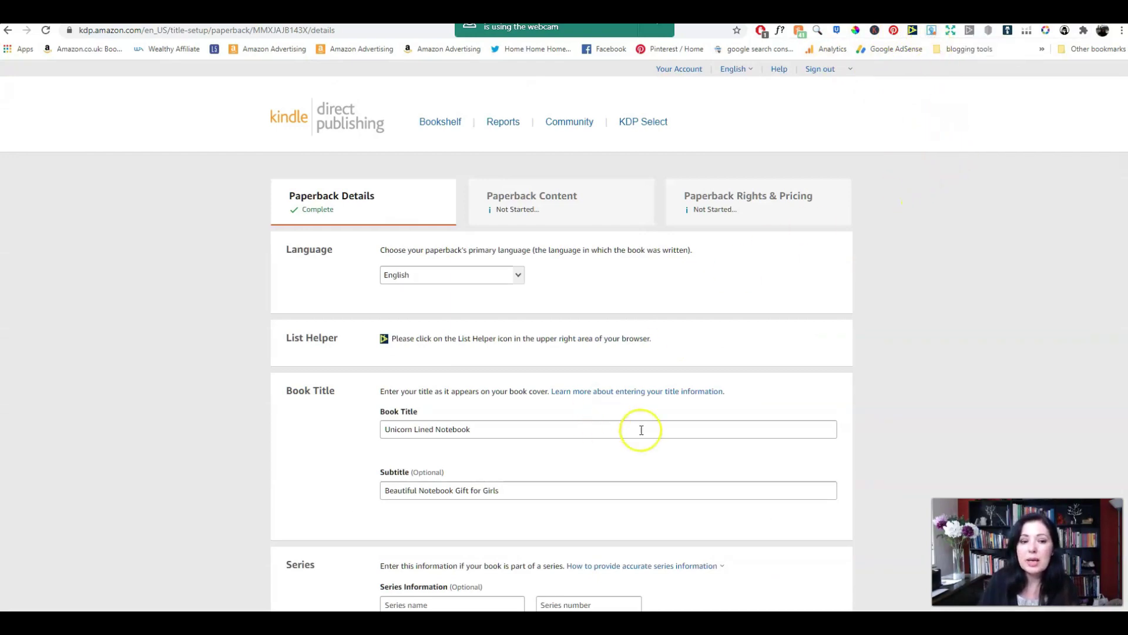
Scroll through the Paperback Details to review the bulleted description and four keyword fields.
scroll(641, 414, "down", 2)
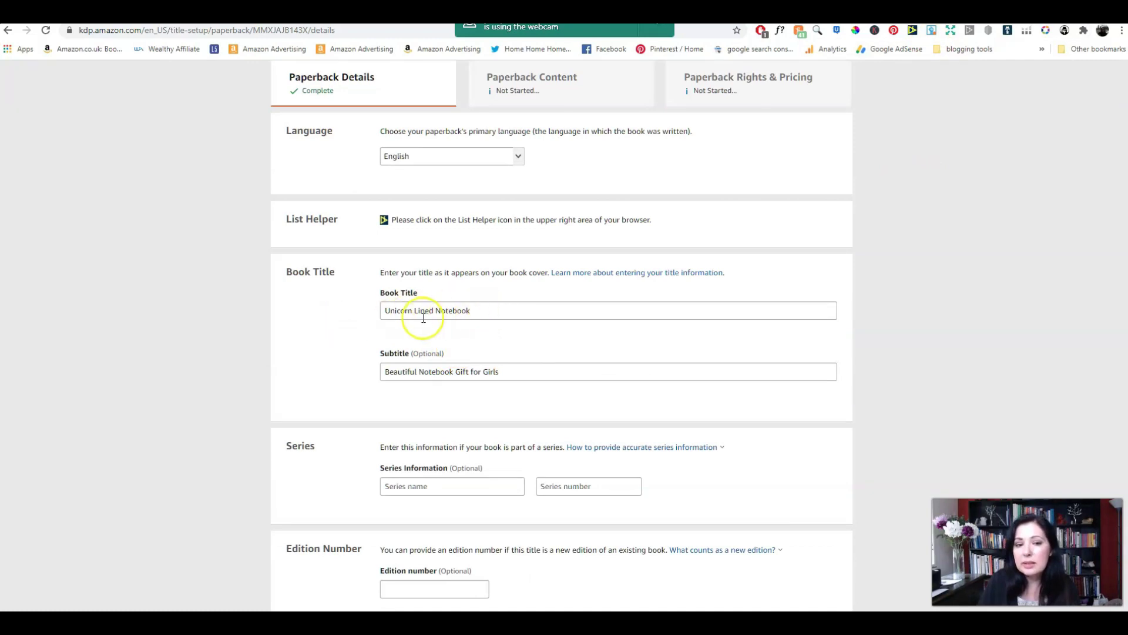
scroll(552, 454, "down", 1)
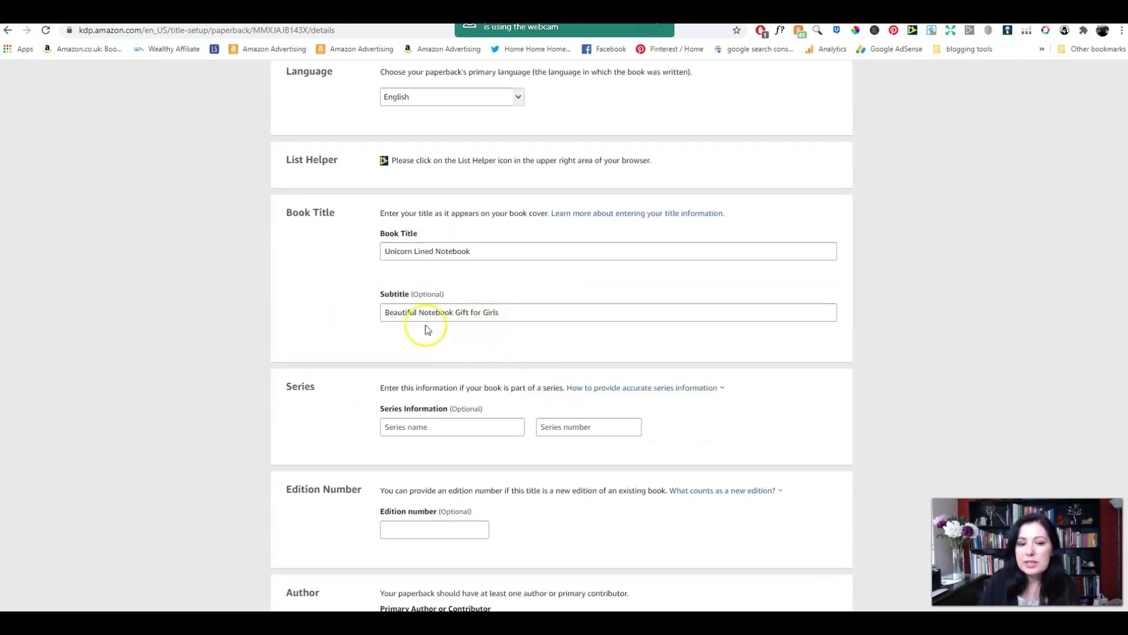
scroll(548, 526, "down", 9)
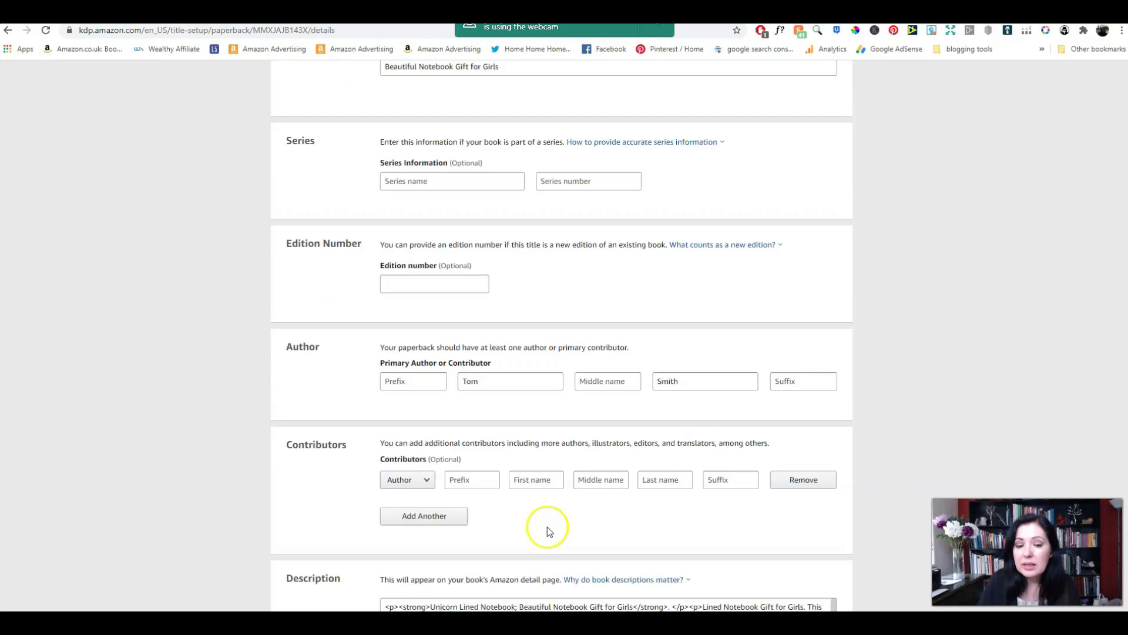
scroll(548, 527, "down", 2)
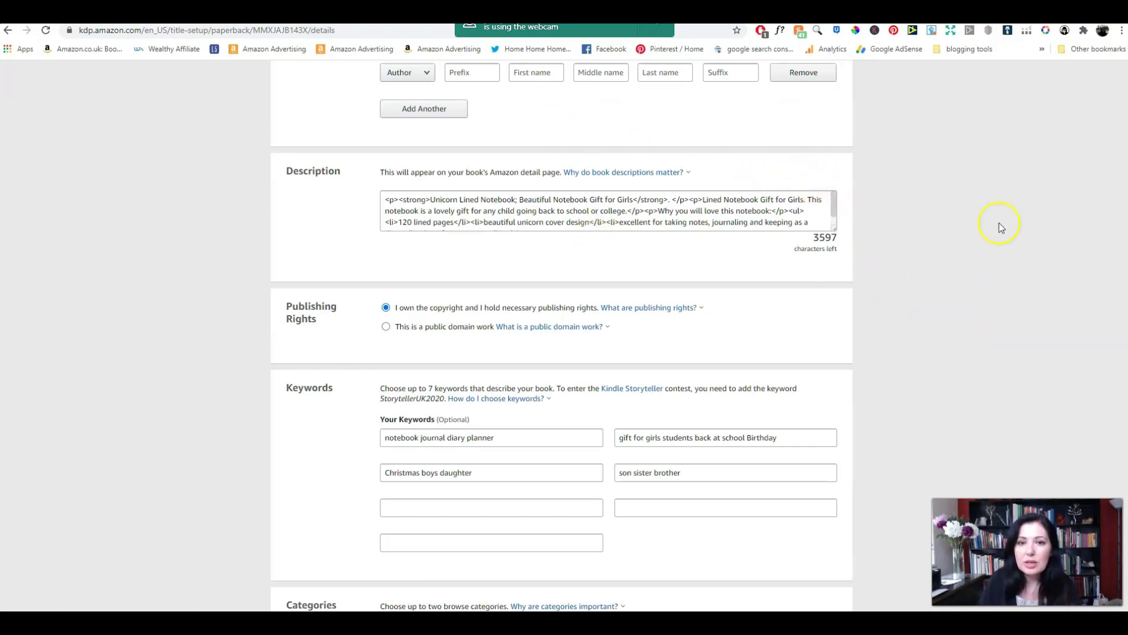
scroll(1005, 212, "up", 3)
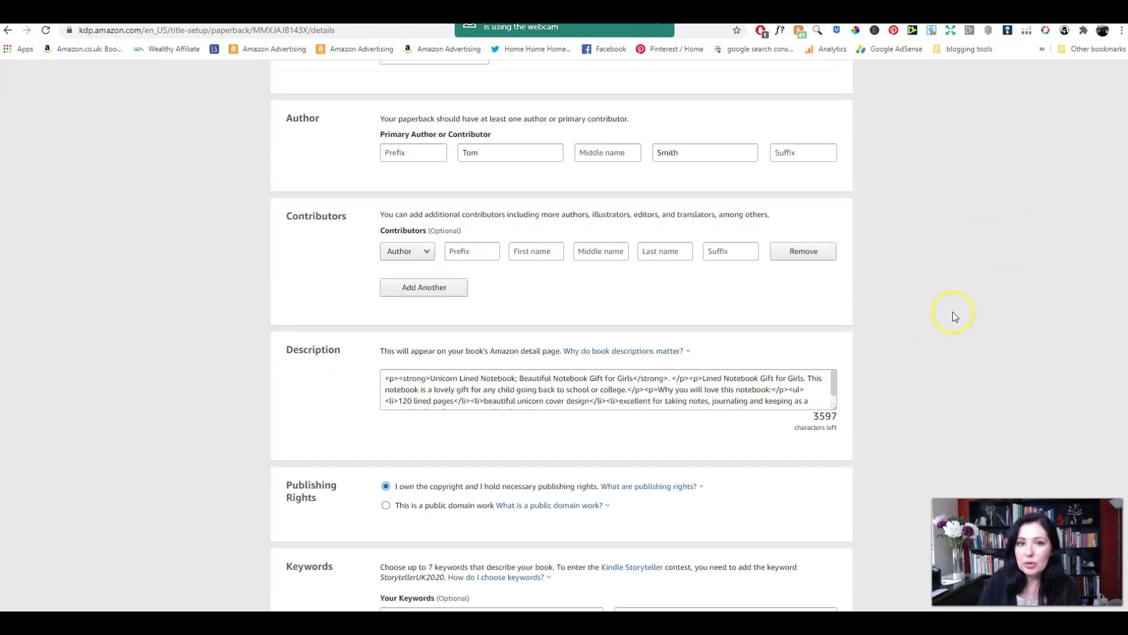
scroll(949, 307, "up", 3)
scroll(944, 302, "up", 3)
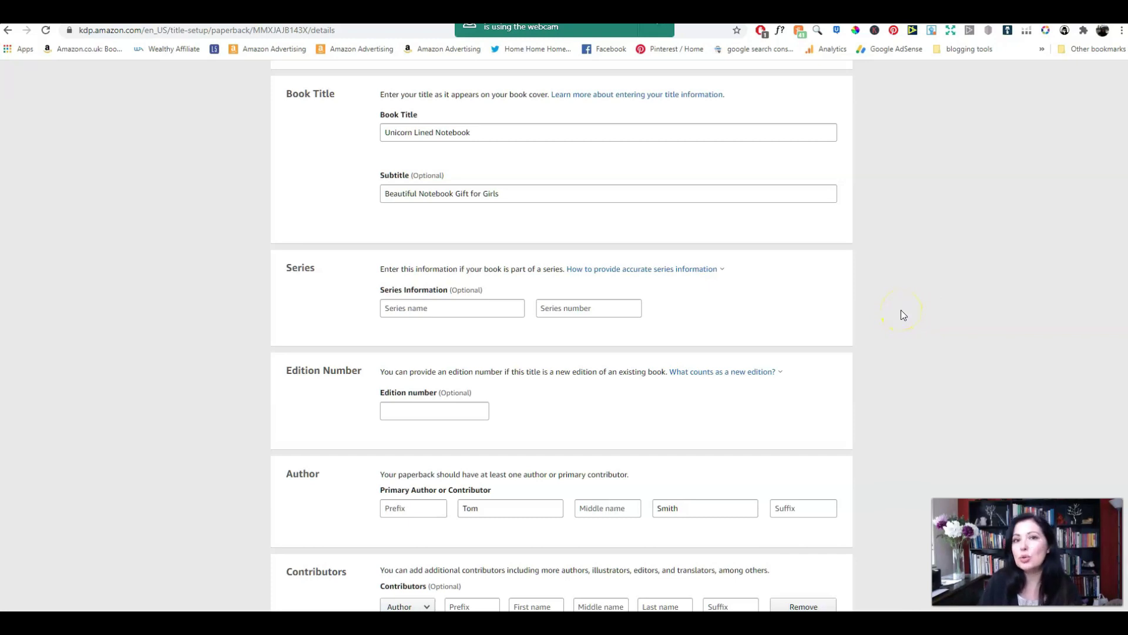
scroll(904, 314, "up", 3)
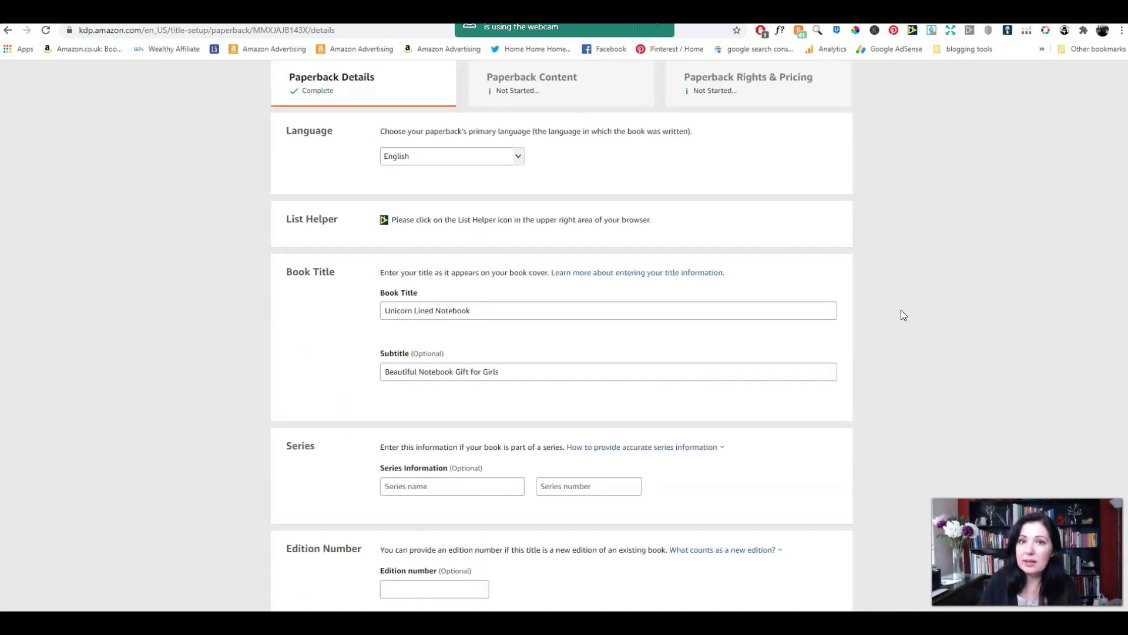